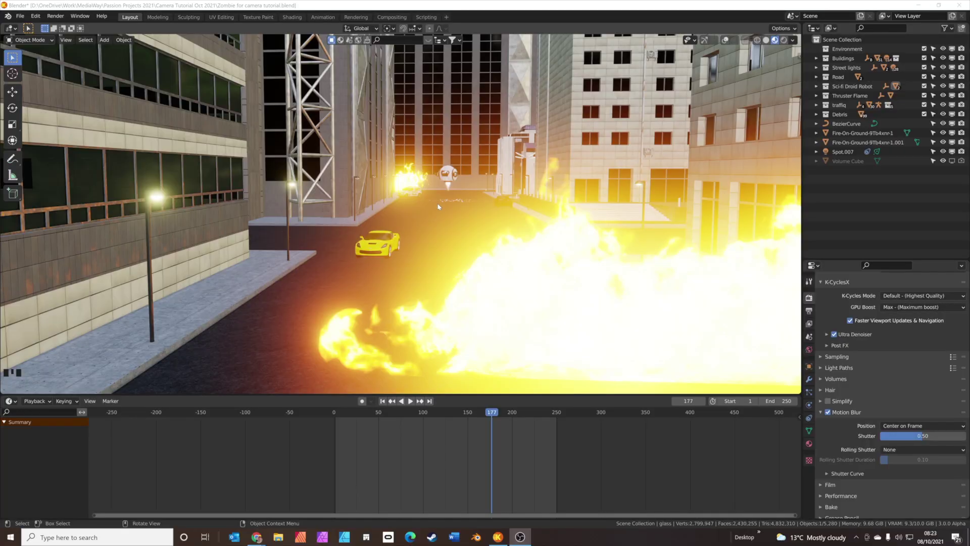
Look over the burning city street scene and preview its animation from an earlier frame
{"action": "scroll", "coordinate": [449, 213], "scroll_direction": "down", "scroll_amount": 2}
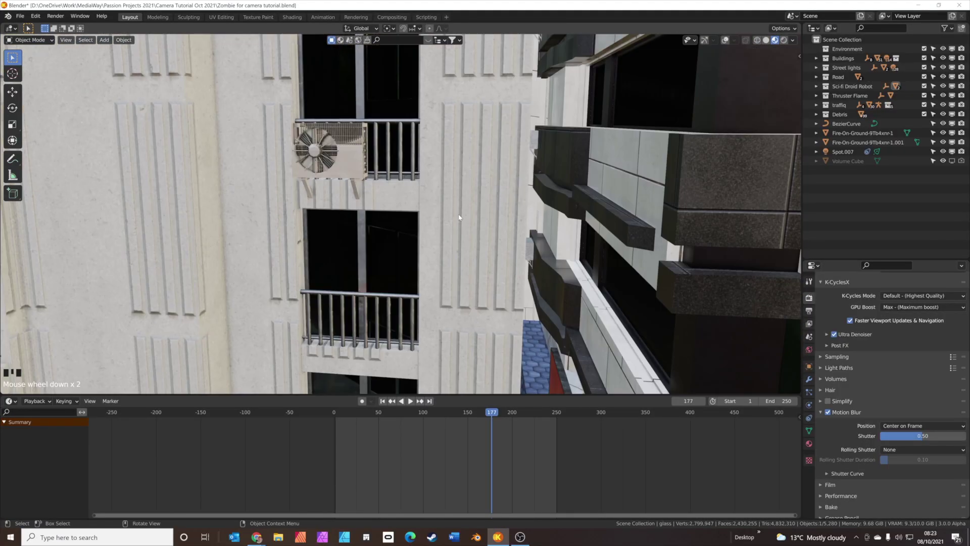
{"action": "scroll", "coordinate": [460, 217], "scroll_direction": "up", "scroll_amount": 5}
{"action": "middle_click_drag", "start_coordinate": [465, 218], "coordinate": [471, 221]}
{"action": "left_click_drag", "start_coordinate": [466, 411], "coordinate": [361, 404]}
{"action": "key", "text": "space"}
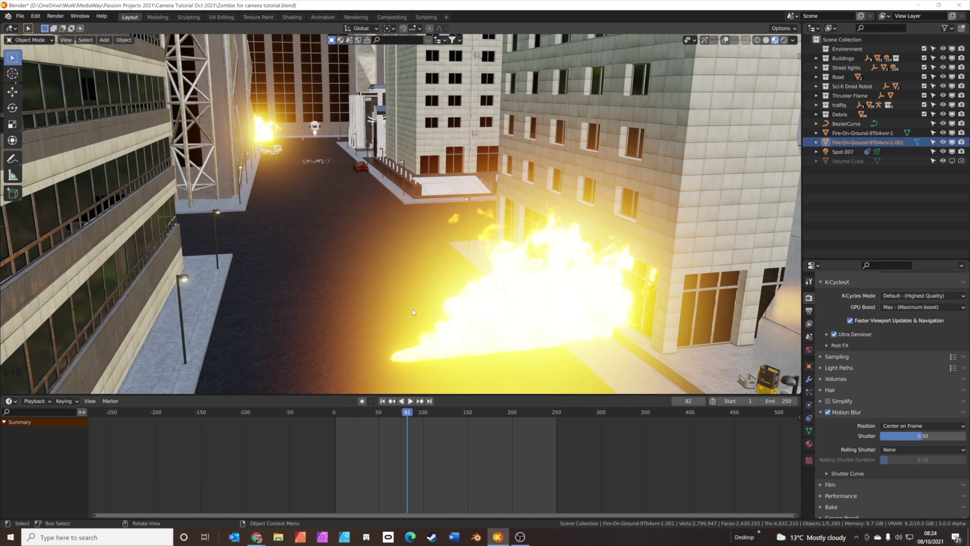
Add a camera and align it to a street view facing the fire, the yellow car and the hovering droid
{"action": "middle_click_drag", "start_coordinate": [412, 309], "coordinate": [339, 298]}
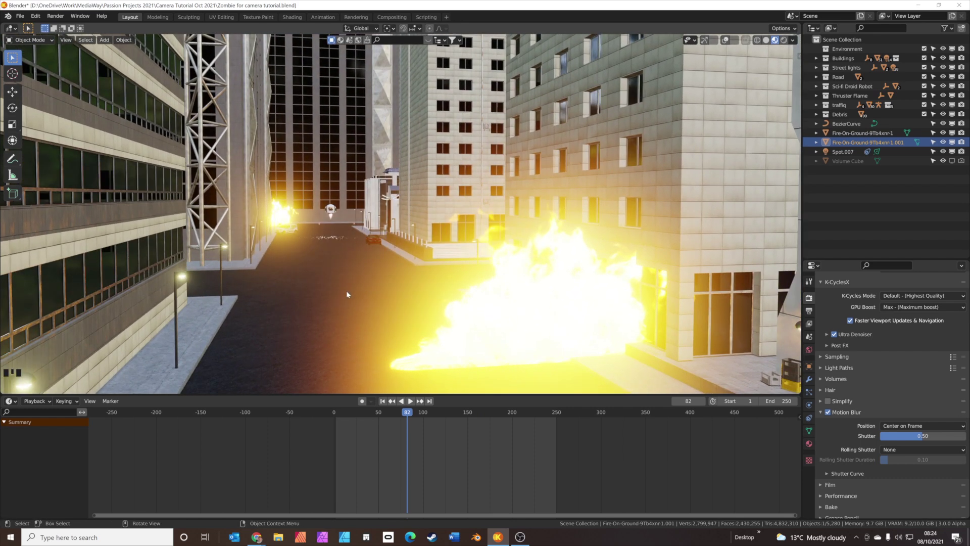
{"action": "key", "text": "shift+a"}
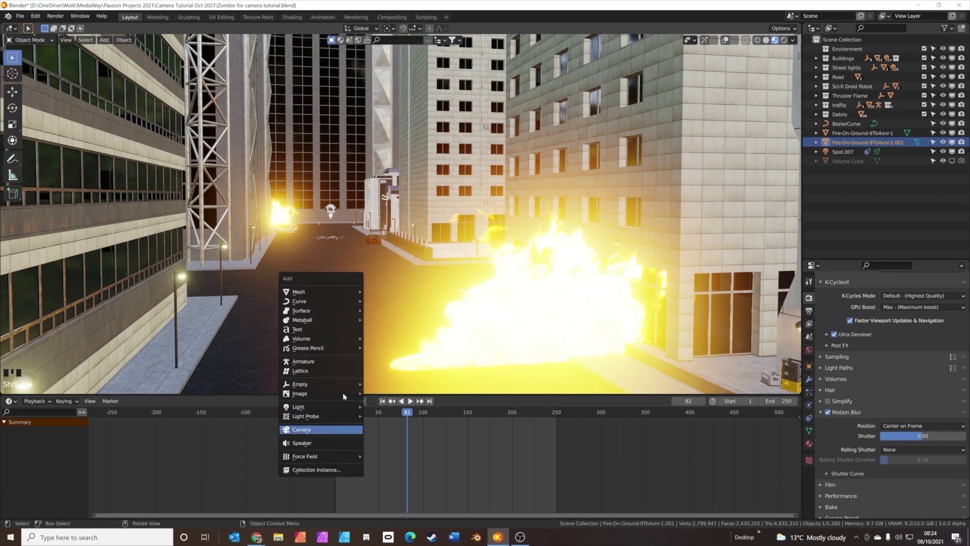
{"action": "key", "text": "Return"}
{"action": "middle_click_drag", "start_coordinate": [353, 370], "coordinate": [571, 298]}
{"action": "key", "text": "KP_0"}
{"action": "scroll", "coordinate": [519, 303], "scroll_direction": "down", "scroll_amount": 3}
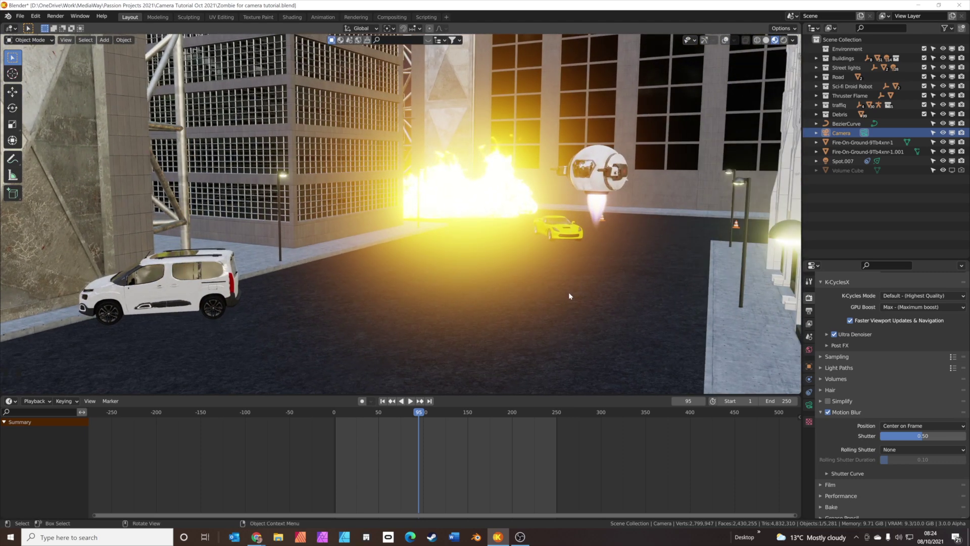
{"action": "key", "text": "ctrl+alt+KP_0"}
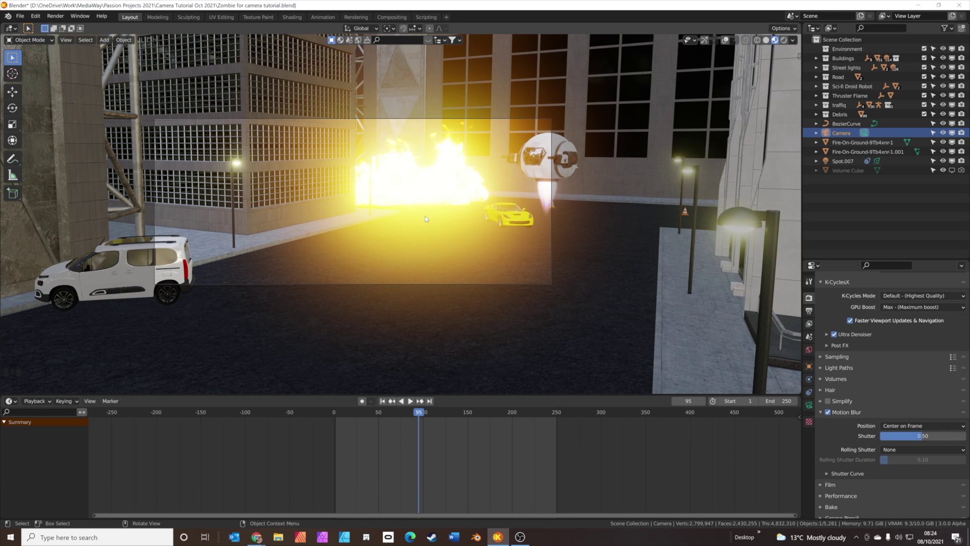
Move the camera with walk navigation to reframe the fire, the yellow car and the hovering droid
{"action": "key", "text": "shift+grave"}
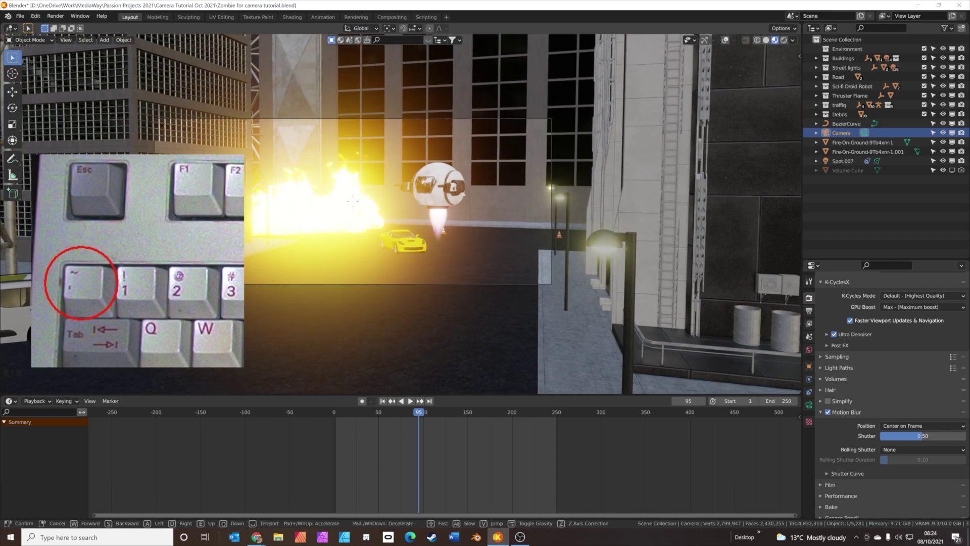
{"action": "key", "text": "w"}
{"action": "key", "text": "d"}
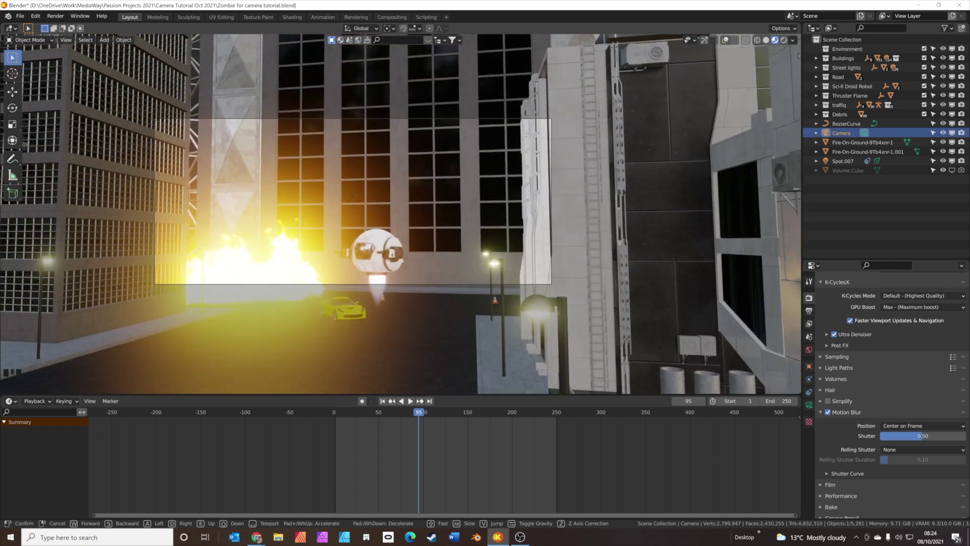
{"action": "key", "text": "w"}
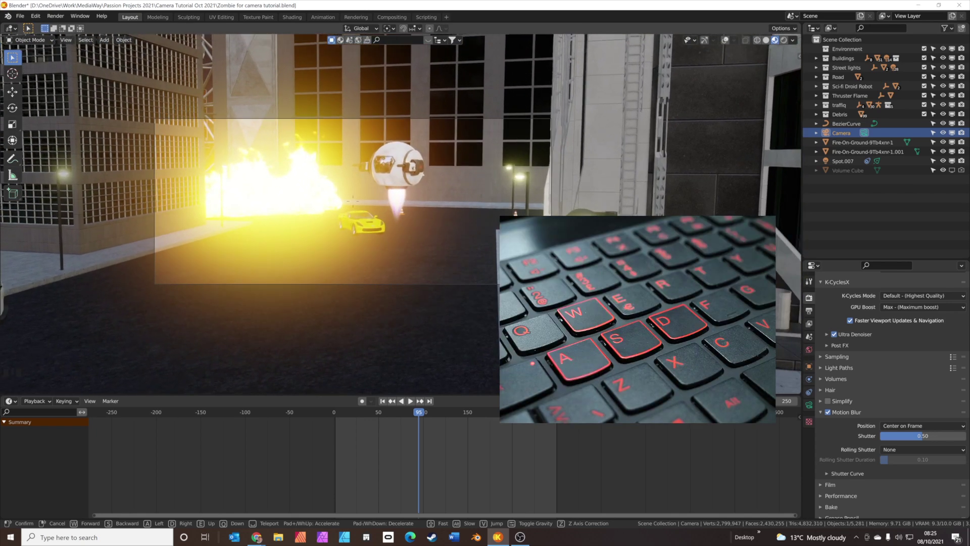
{"action": "key", "text": "w"}
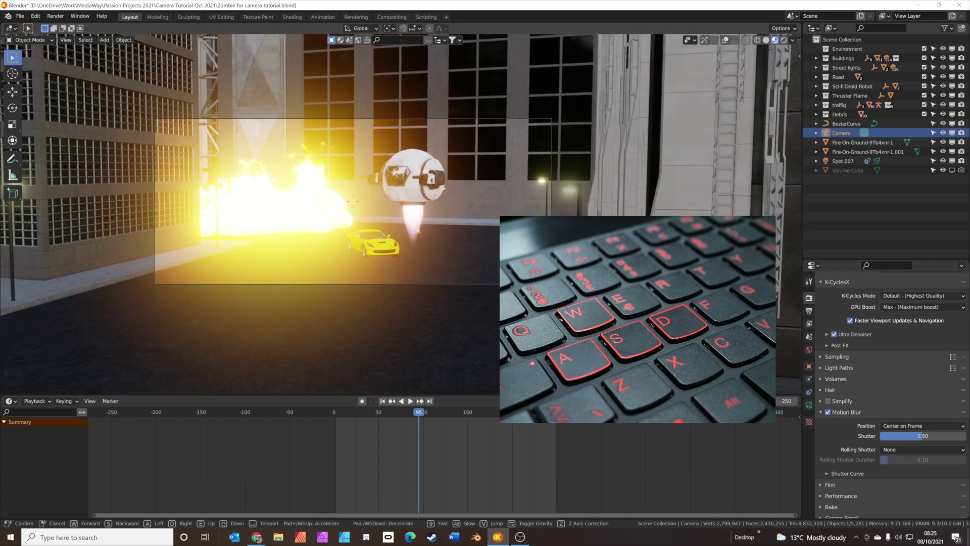
{"action": "key", "text": "a"}
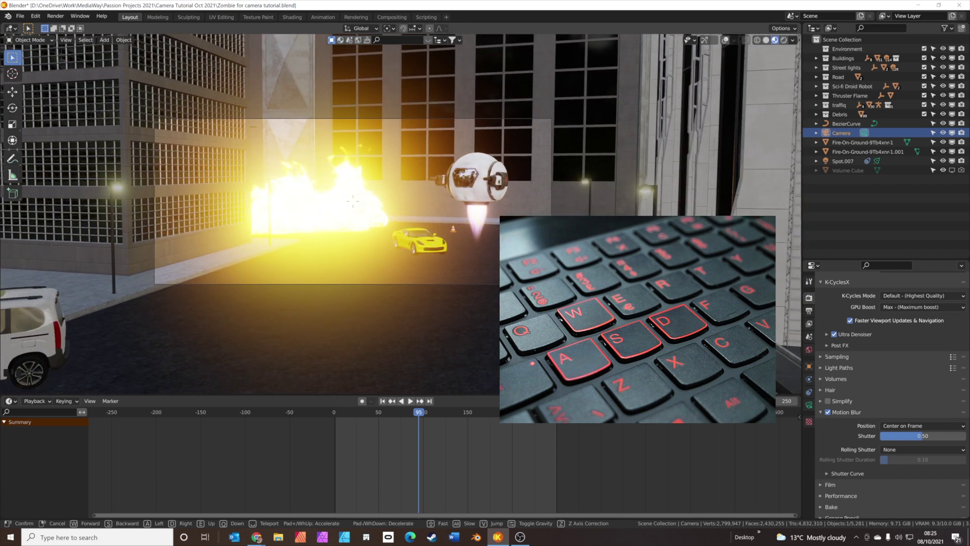
{"action": "key", "text": "d"}
{"action": "key", "text": "d"}
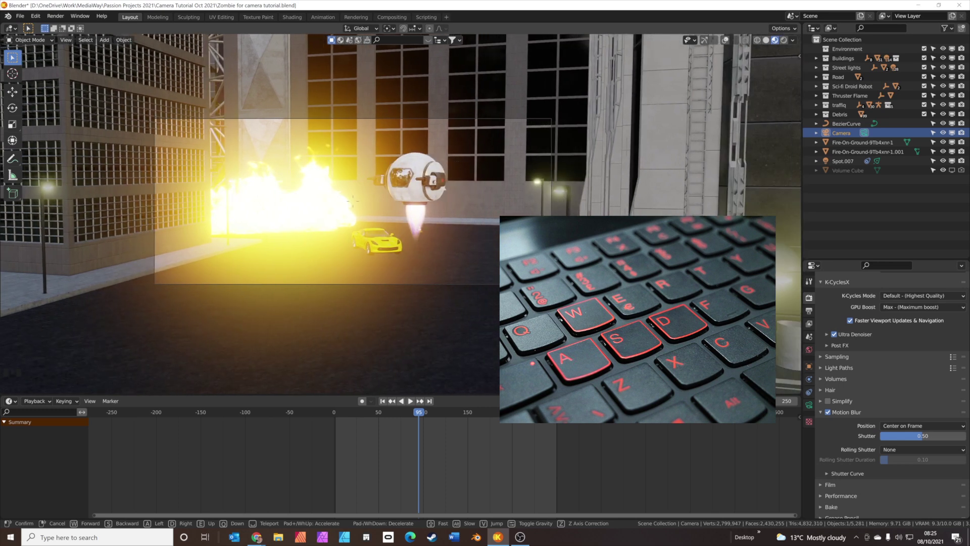
{"action": "key", "text": "s"}
{"action": "key", "text": "w"}
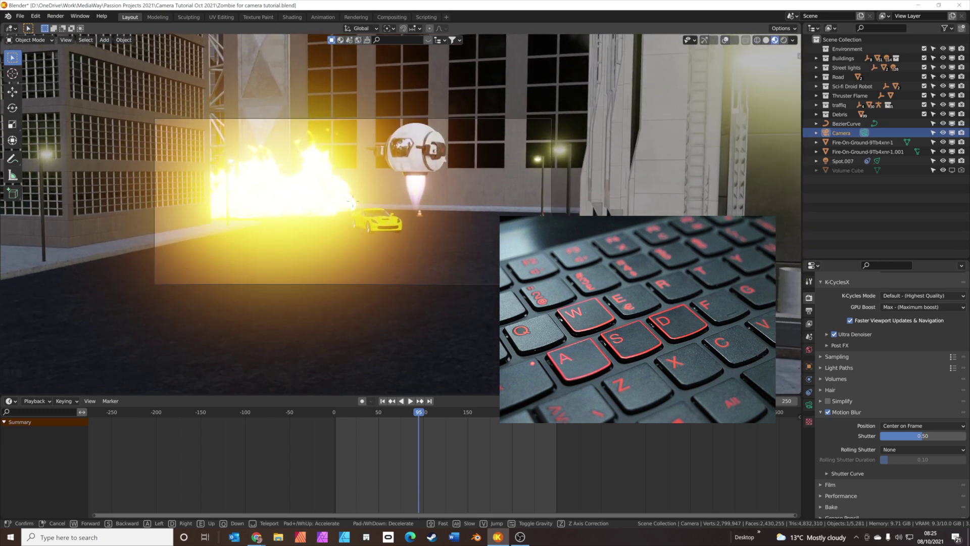
{"action": "key", "text": "w"}
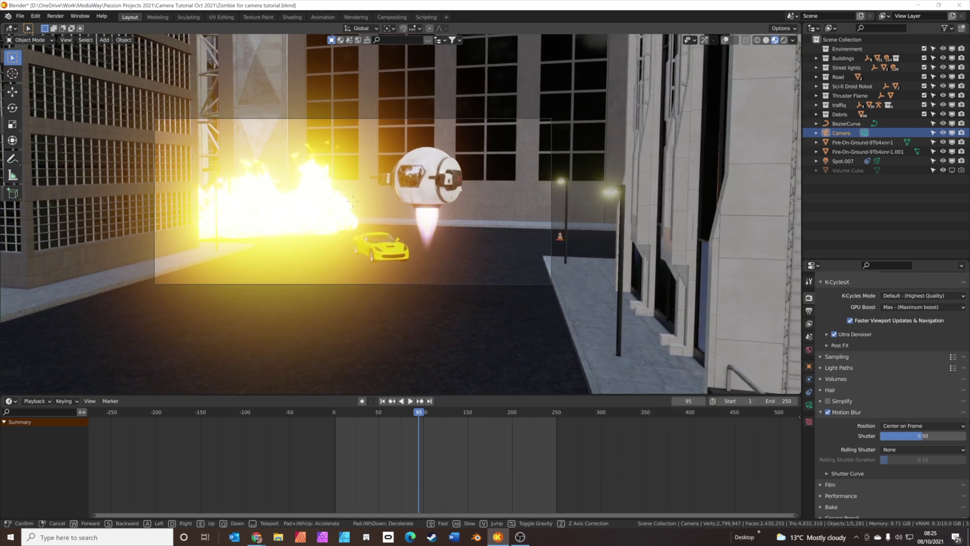
{"action": "key", "text": "w"}
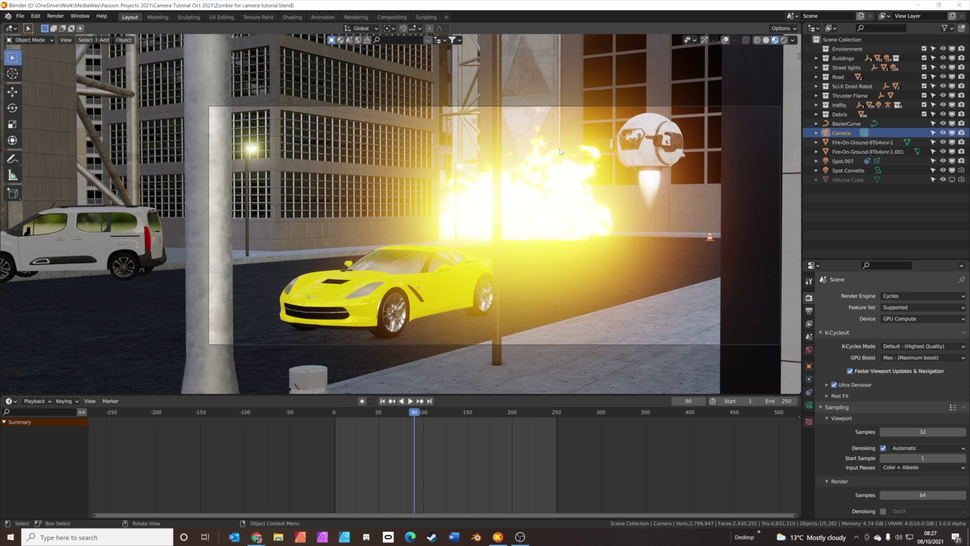
Save the project and render frame 90 from the camera, closing the finished render
{"action": "key", "text": "ctrl"}
{"action": "key", "text": "ctrl+s"}
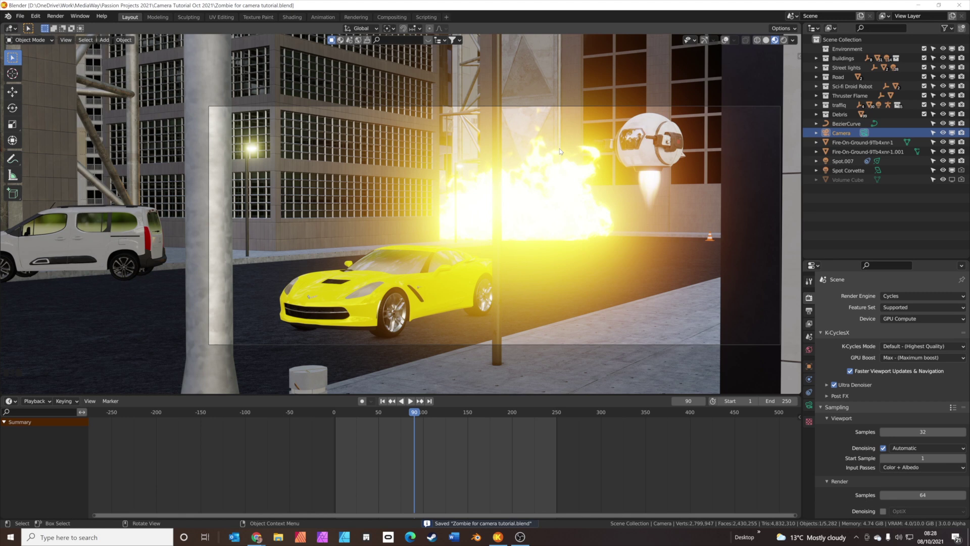
{"action": "key", "text": "F12"}
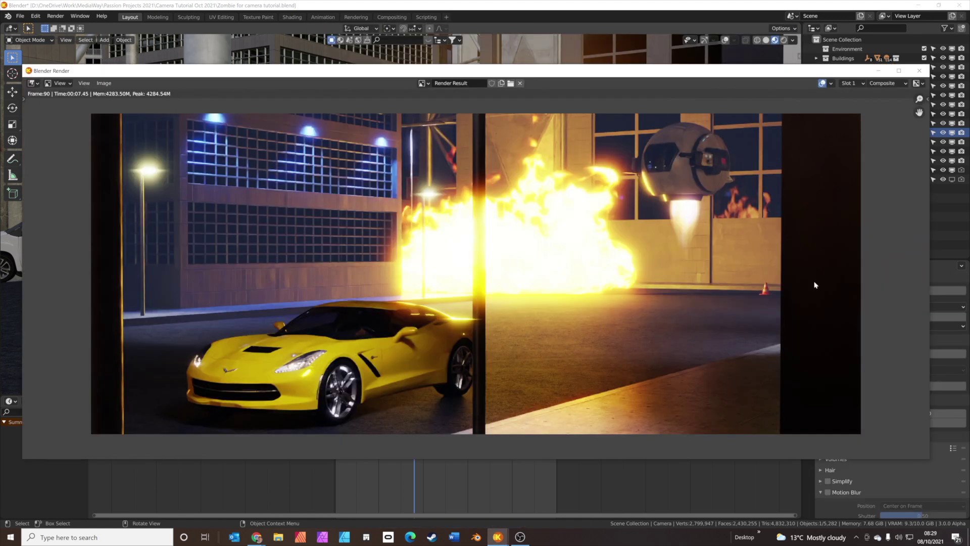
{"action": "key", "text": "Escape"}
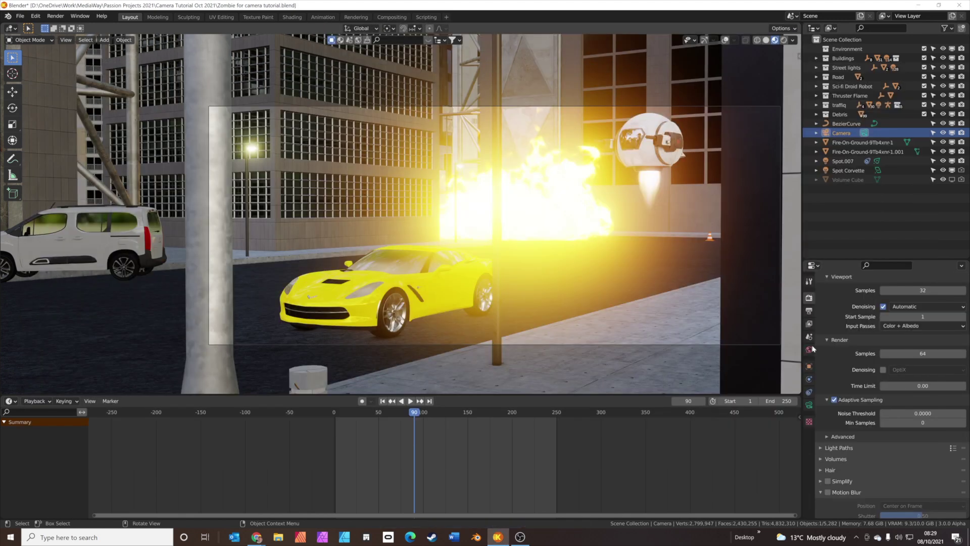
Try a 13 mm focal length on the camera and set it to 35 mm
{"action": "left_click", "coordinate": [808, 404]}
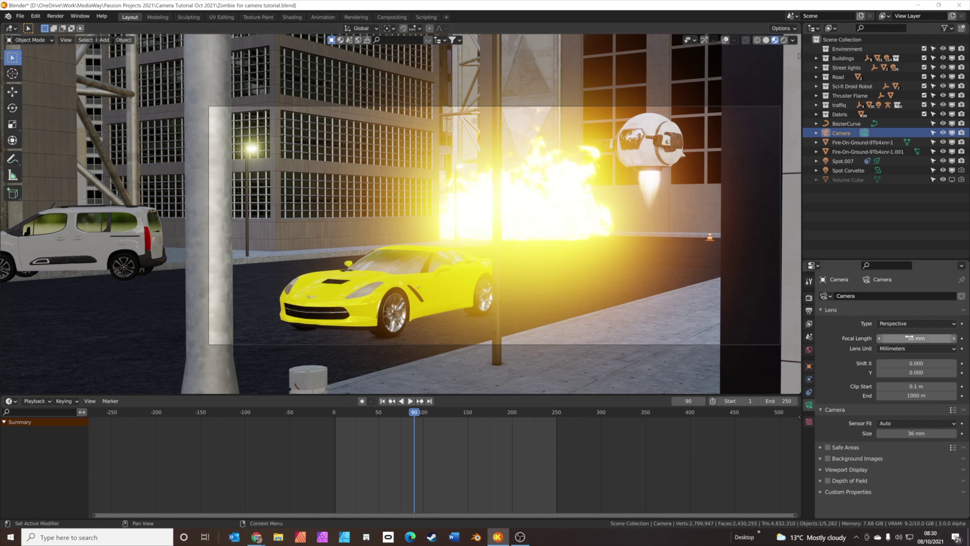
{"action": "left_click_drag", "start_coordinate": [916, 338], "coordinate": [851, 338]}
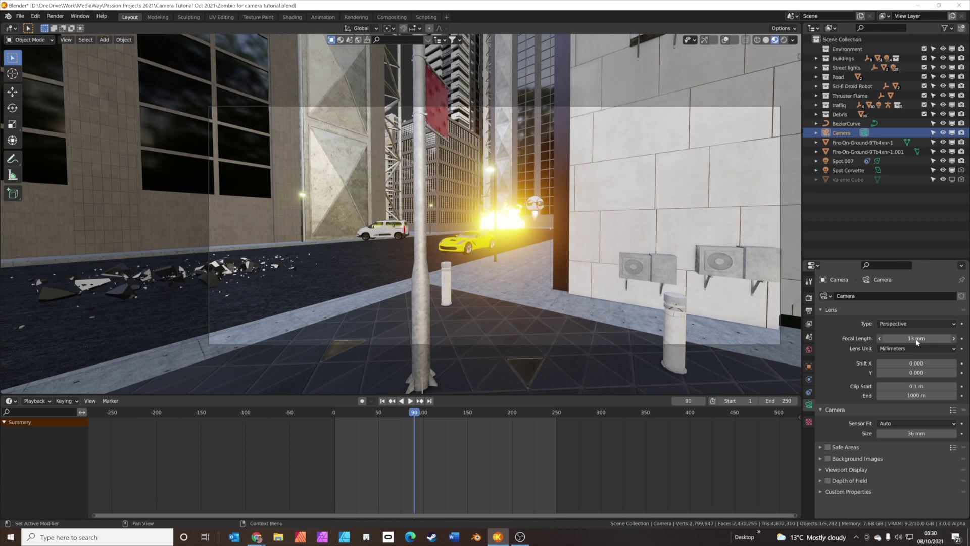
{"action": "left_click_drag", "start_coordinate": [909, 338], "coordinate": [938, 338]}
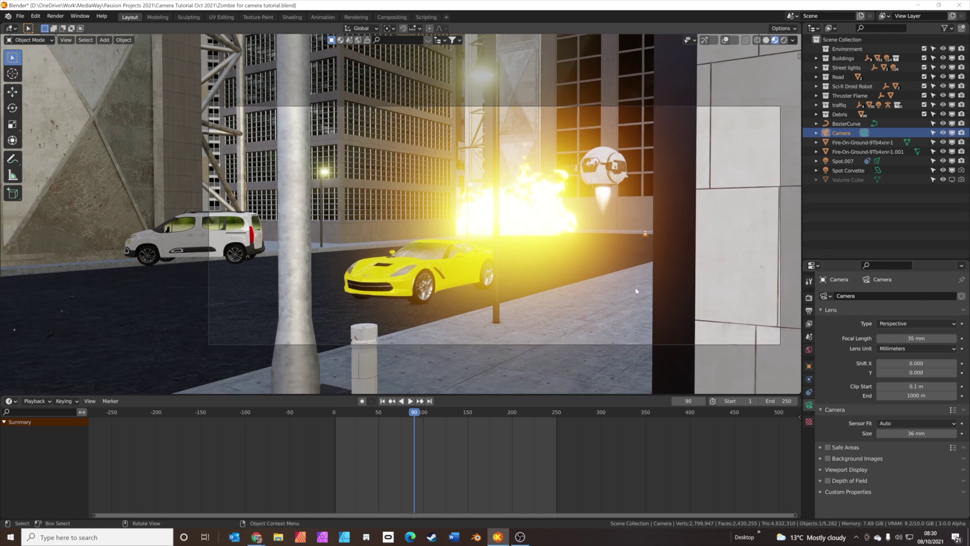
Walk the camera to a low front view of the yellow car with the droid behind it, and render the frame
{"action": "middle_click_drag", "start_coordinate": [635, 291], "coordinate": [618, 286]}
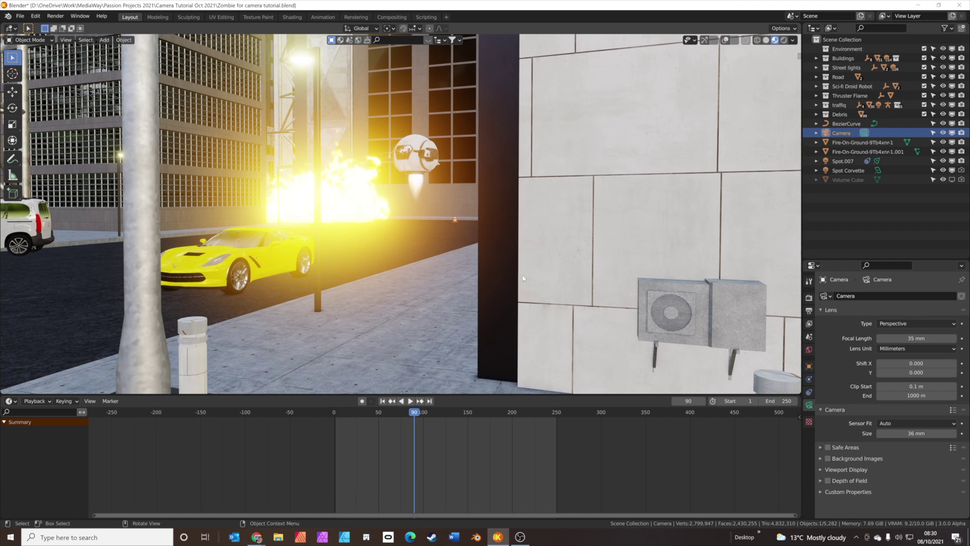
{"action": "key", "text": "KP_0"}
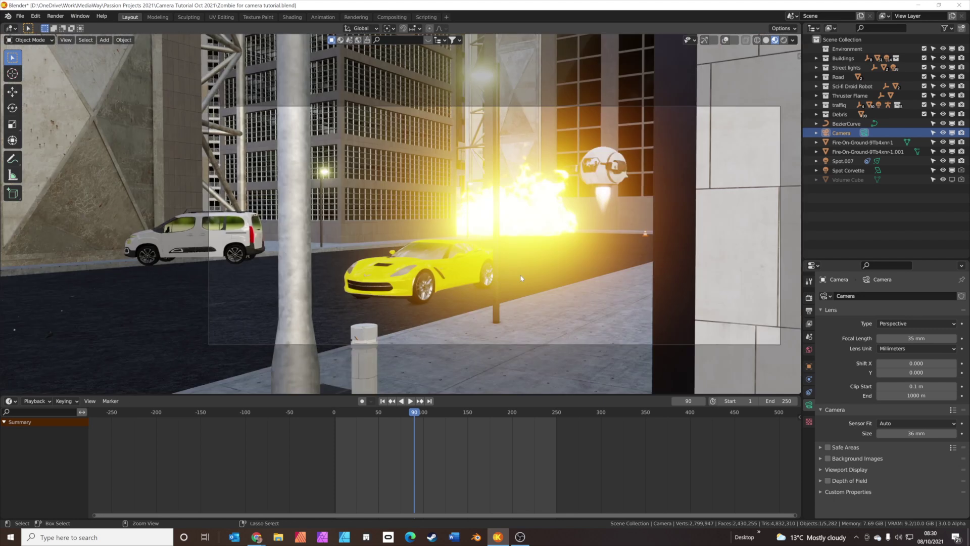
{"action": "key", "text": "ctrl+grave"}
{"action": "key", "text": "a"}
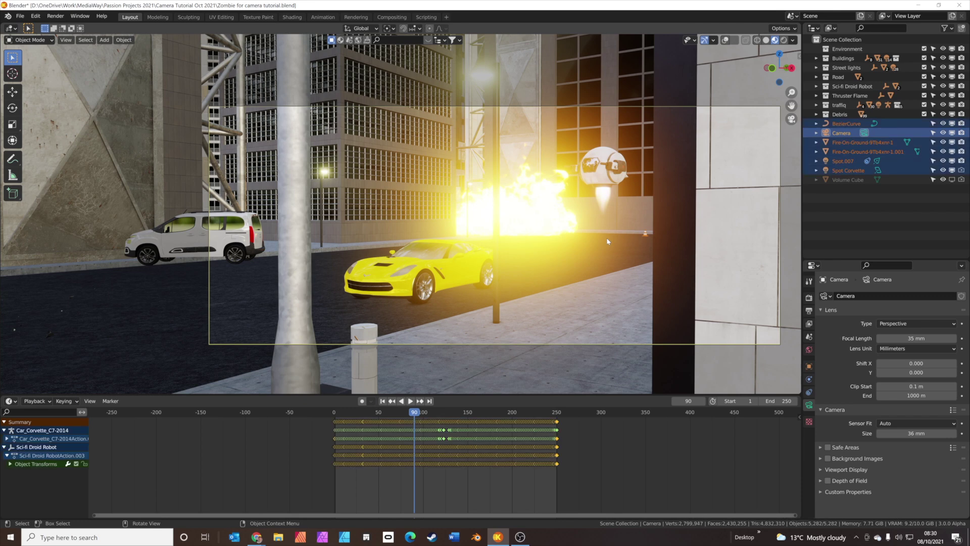
{"action": "key", "text": "shift+grave"}
{"action": "key", "text": "w"}
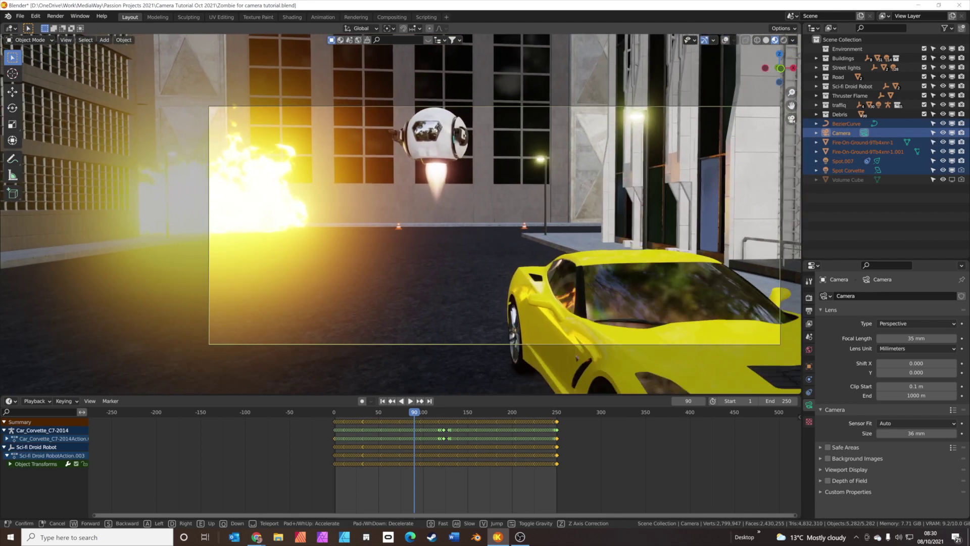
{"action": "key", "text": "w"}
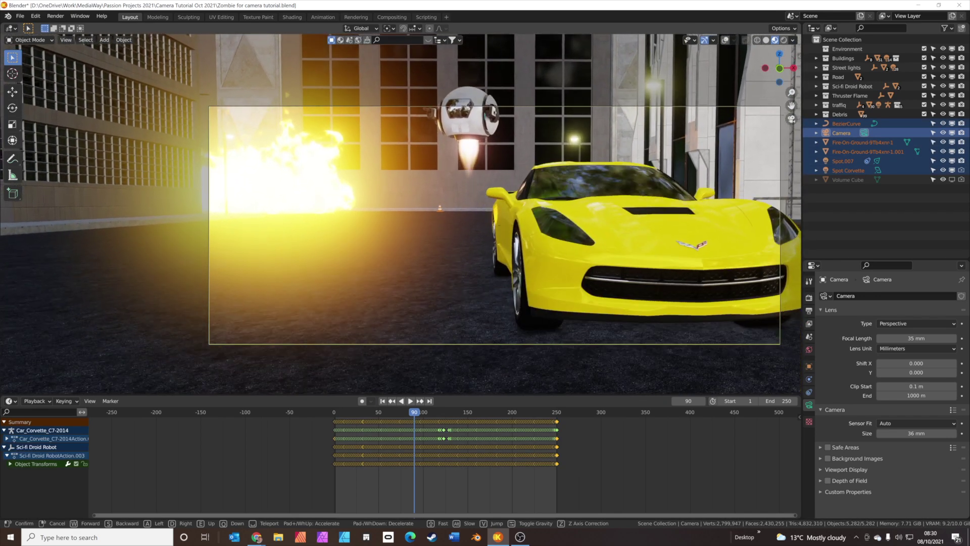
{"action": "key", "text": "w"}
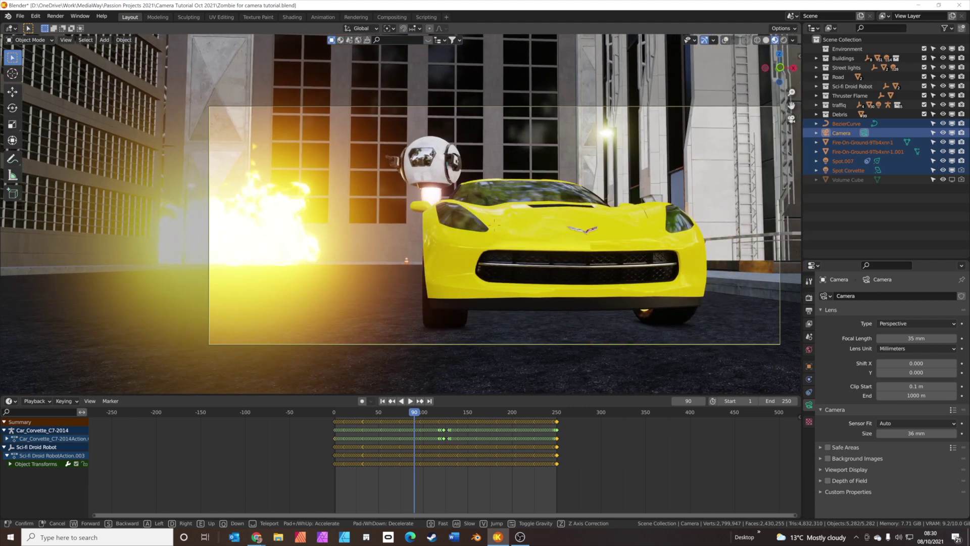
{"action": "key", "text": "w"}
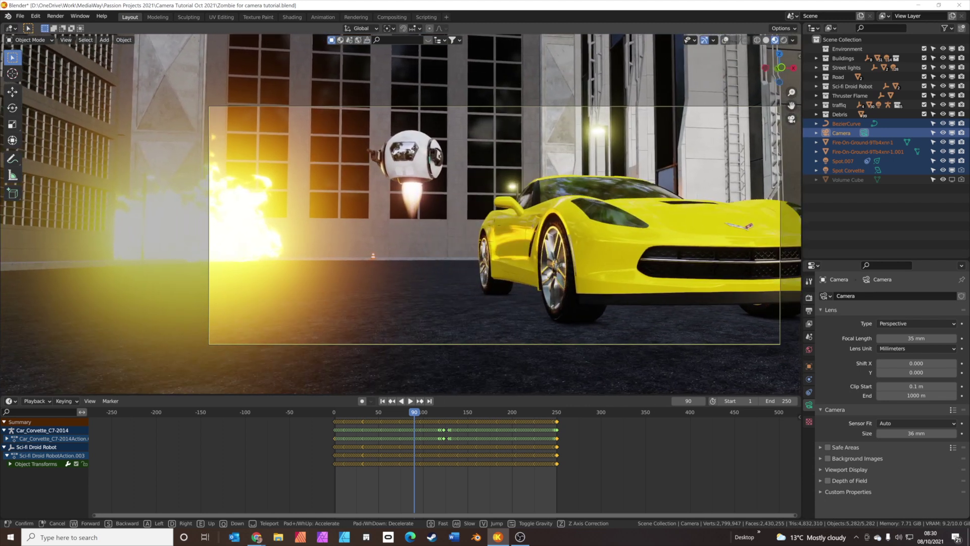
{"action": "key", "text": "w"}
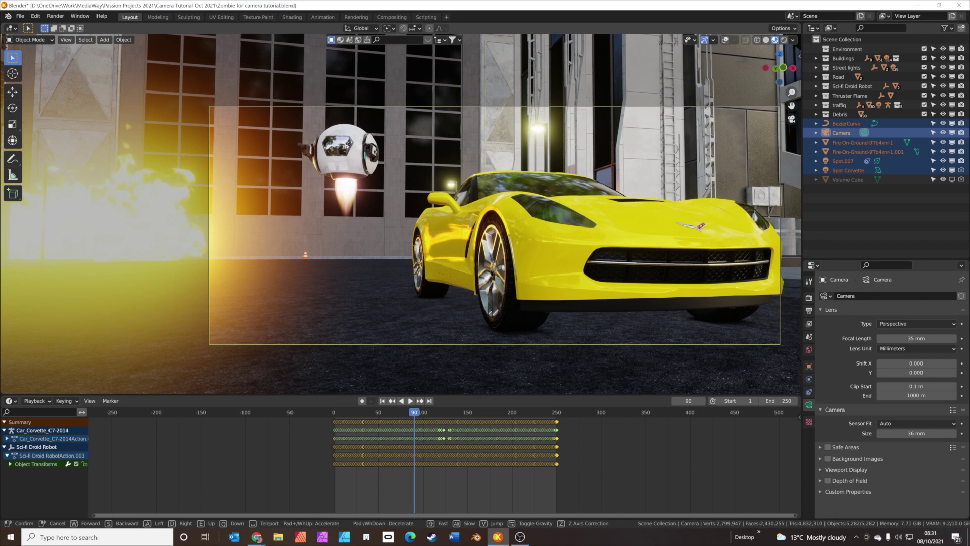
{"action": "key", "text": "F12"}
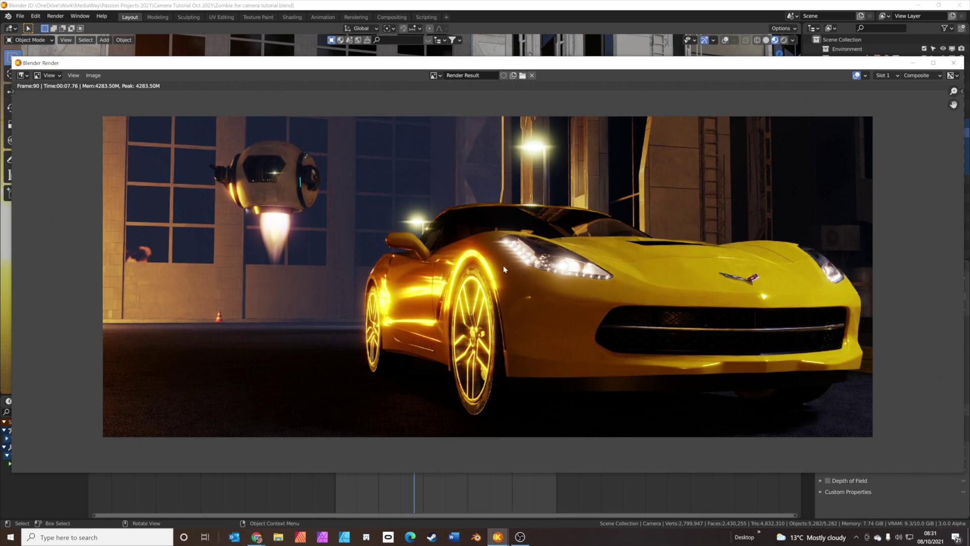
{"action": "key", "text": "Escape"}
Set the camera's focal length to 160 mm and compare the camera view with the free view
{"action": "left_click_drag", "start_coordinate": [915, 338], "coordinate": [969, 338]}
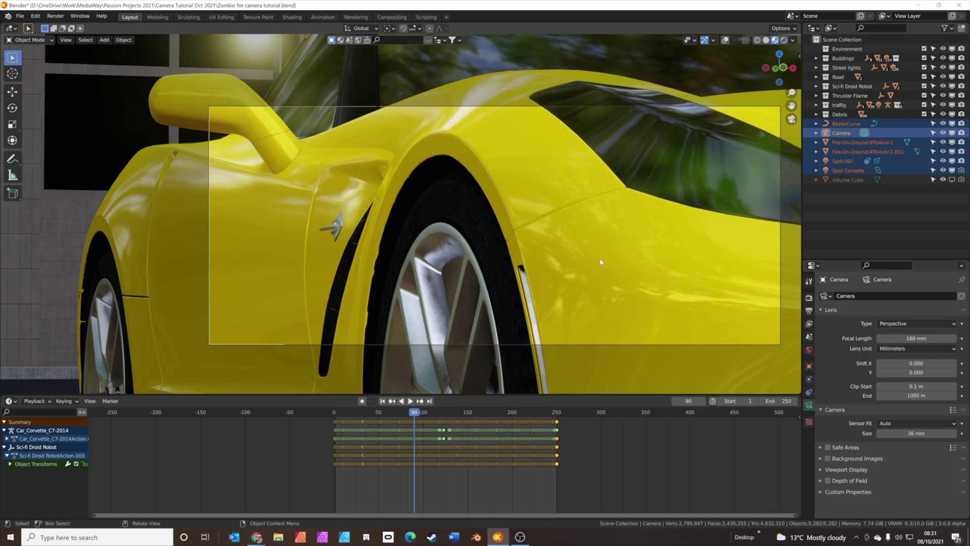
{"action": "key", "text": "KP_0"}
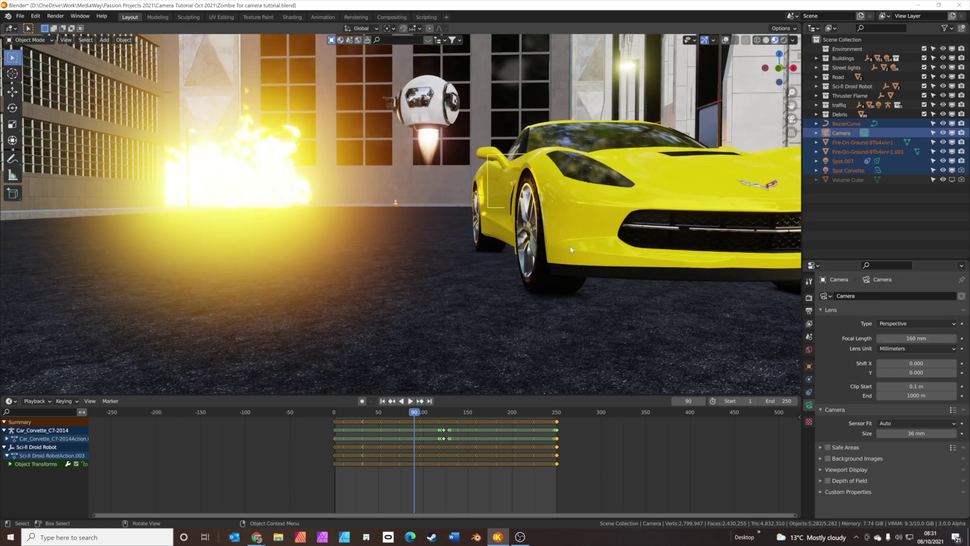
{"action": "middle_click_drag", "start_coordinate": [570, 249], "coordinate": [580, 247]}
{"action": "key", "text": "KP_0"}
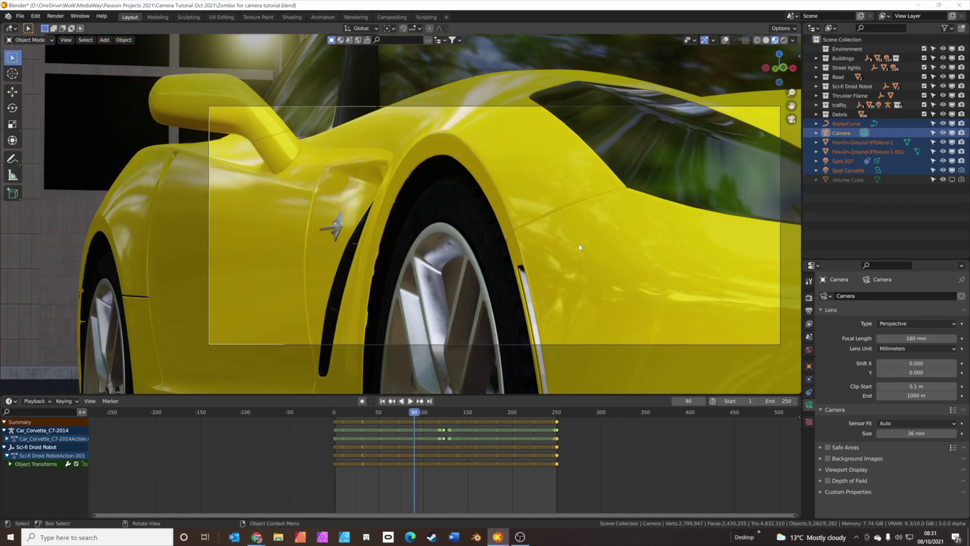
Walk the camera to a close side view of the hovering droid with the fire and lamp post beside it
{"action": "key", "text": "shift+grave"}
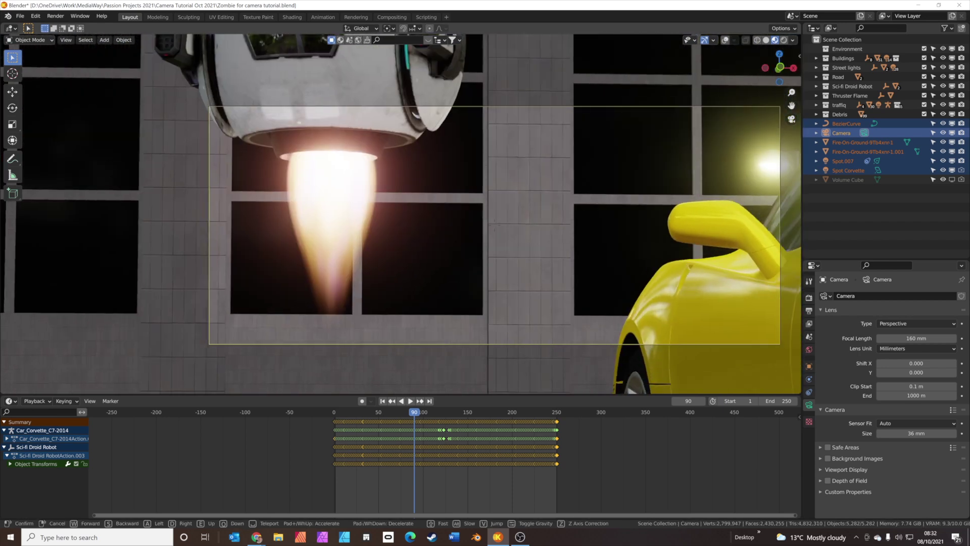
{"action": "key", "text": "w"}
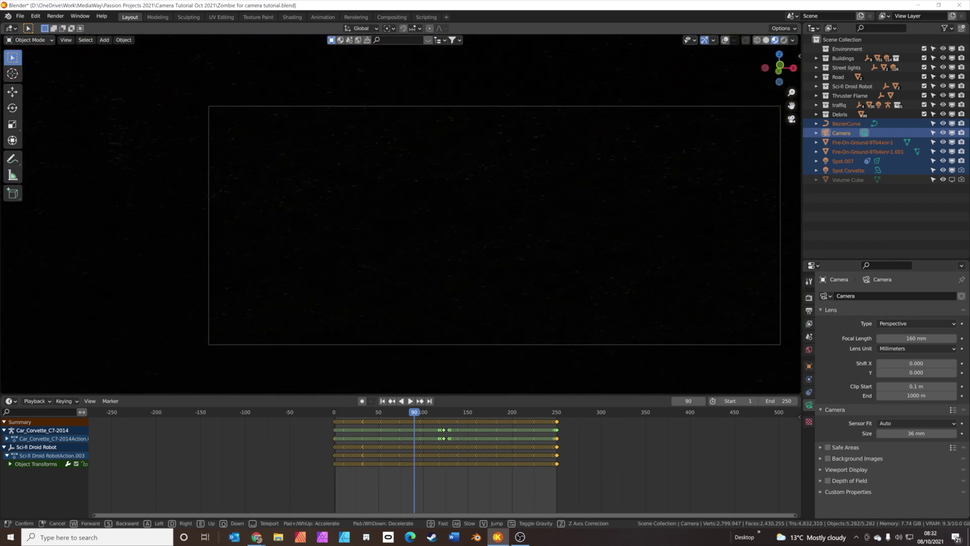
{"action": "key", "text": "s"}
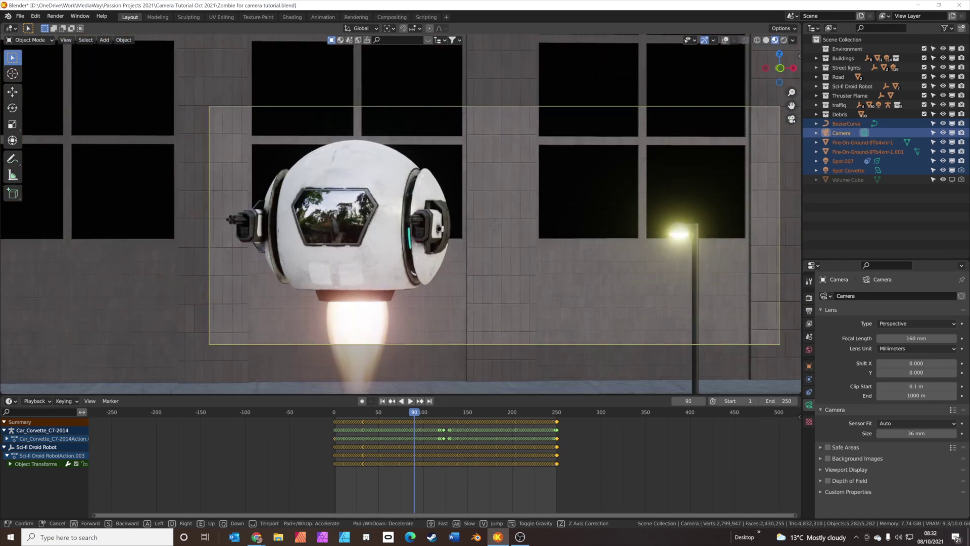
{"action": "key", "text": "a"}
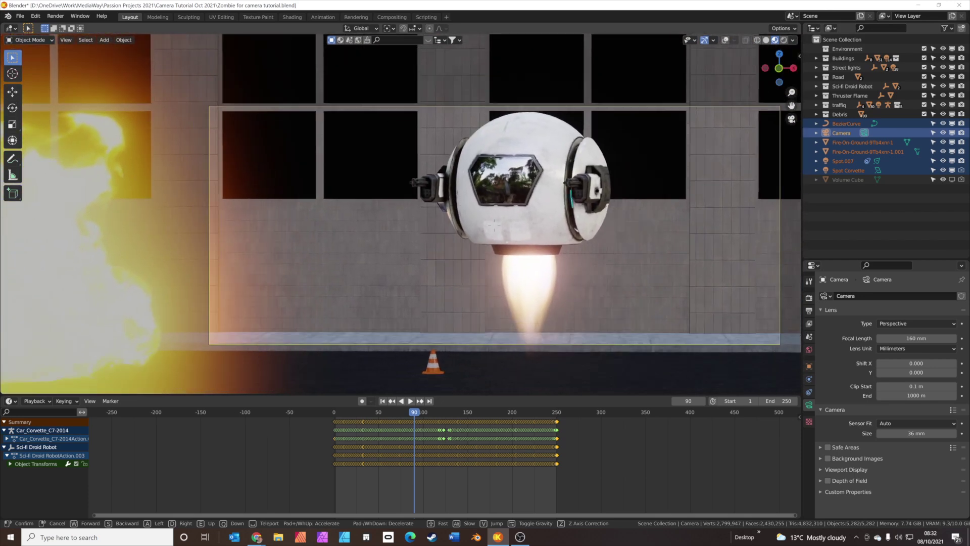
{"action": "key", "text": "a"}
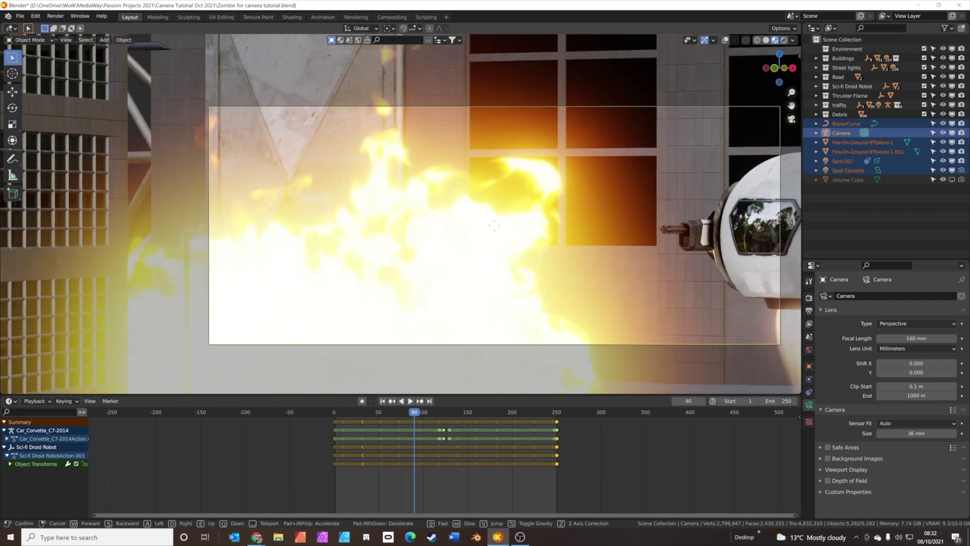
{"action": "key", "text": "d"}
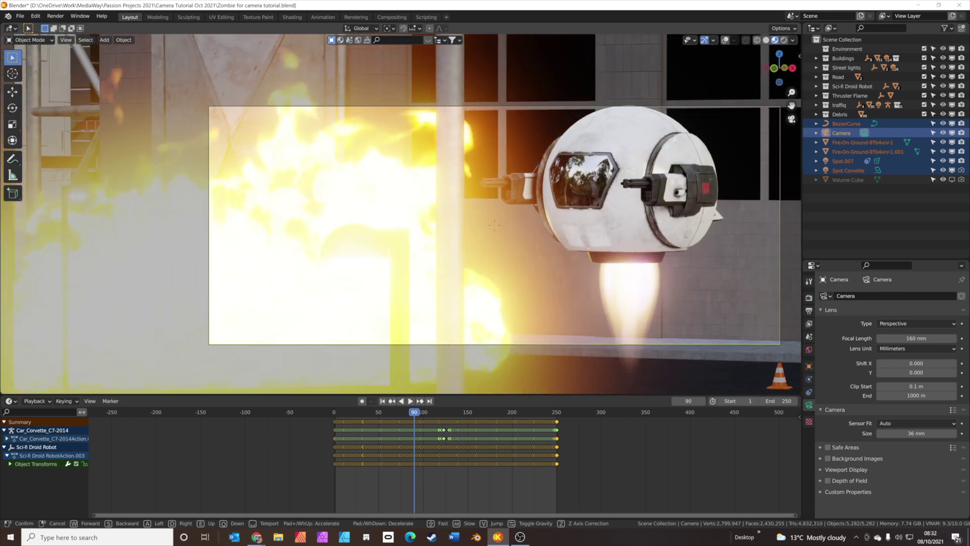
{"action": "key", "text": "d"}
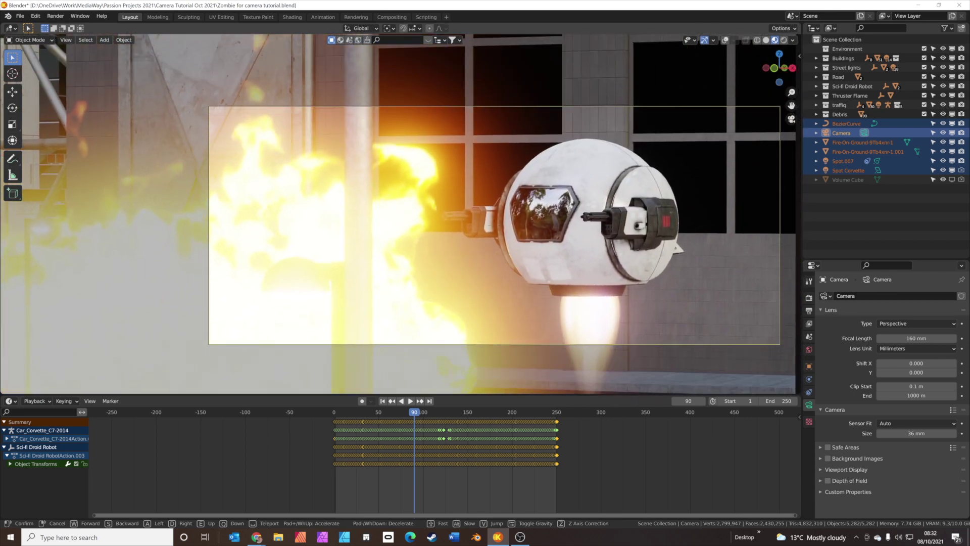
{"action": "left_click", "coordinate": [399, 214]}
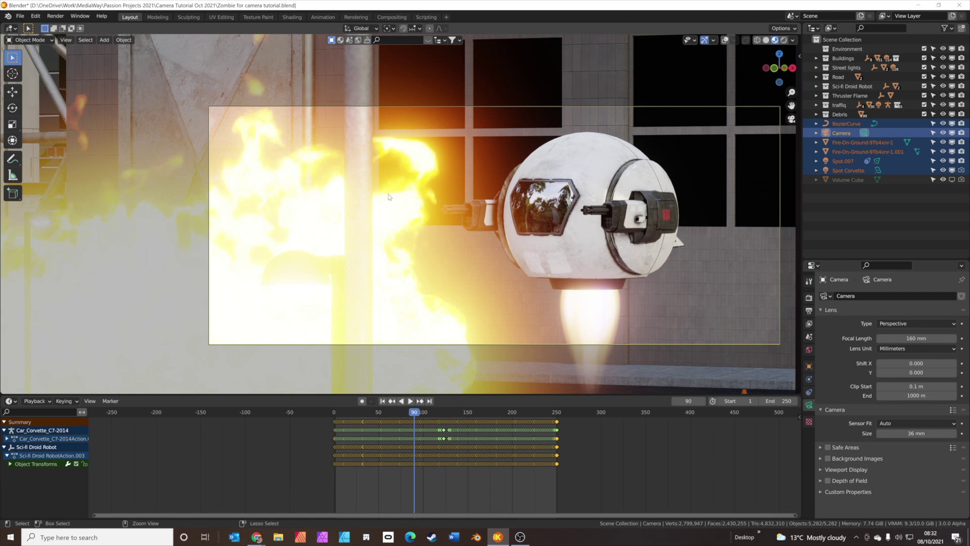
Save the project and render the 160 mm droid shot at frame 90, closing the finished render
{"action": "key", "text": "ctrl+s"}
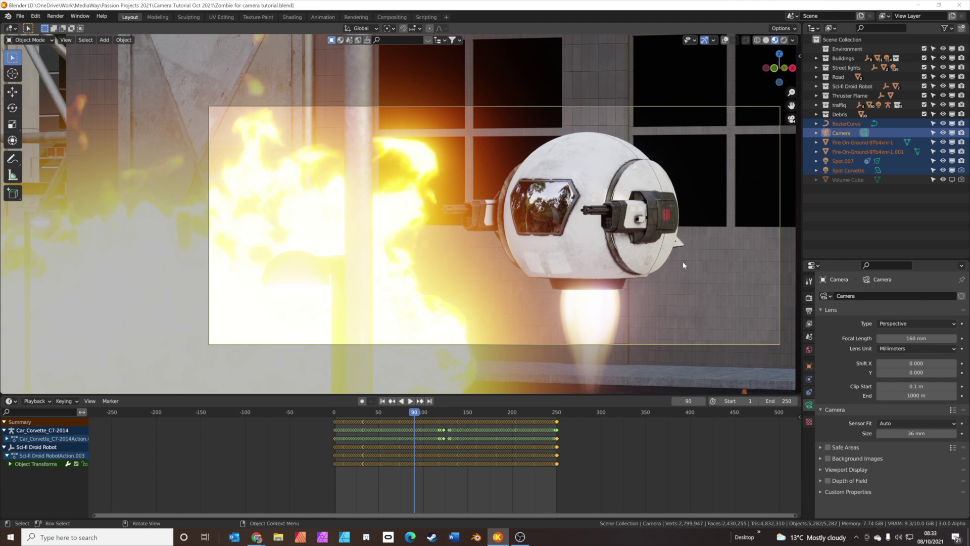
{"action": "key", "text": "F12"}
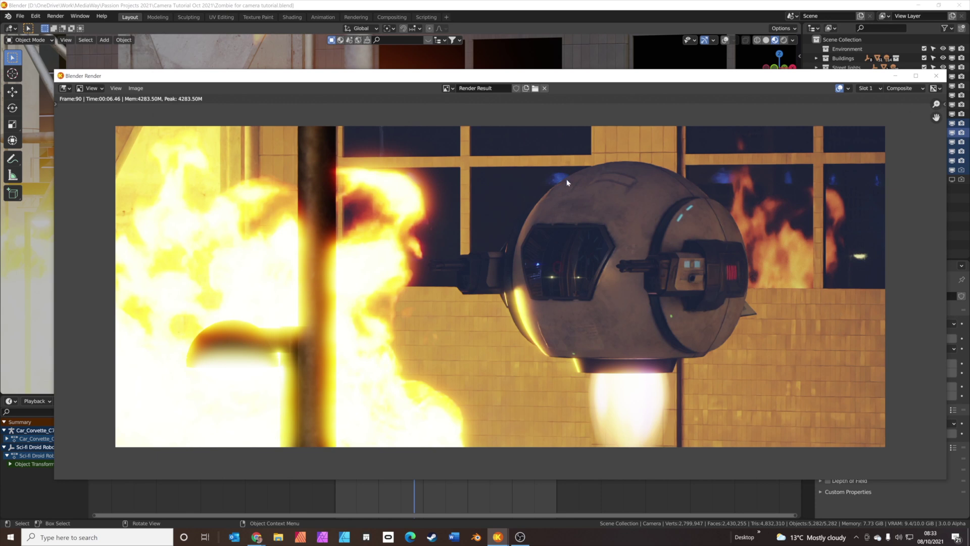
{"action": "left_click", "coordinate": [935, 77]}
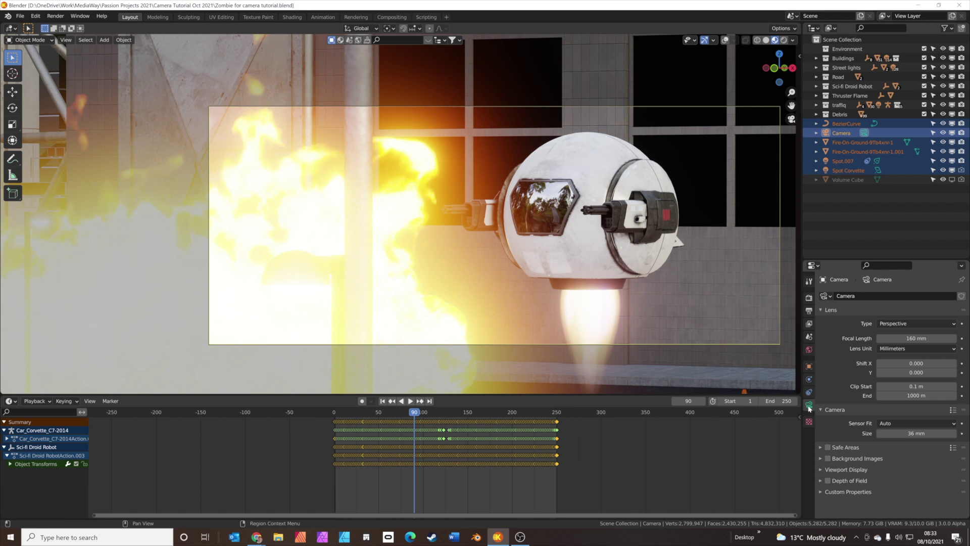
Enable depth of field on the camera, try an F-stop of 24.4, and set the F-stop to 1.5
{"action": "left_click", "coordinate": [827, 481]}
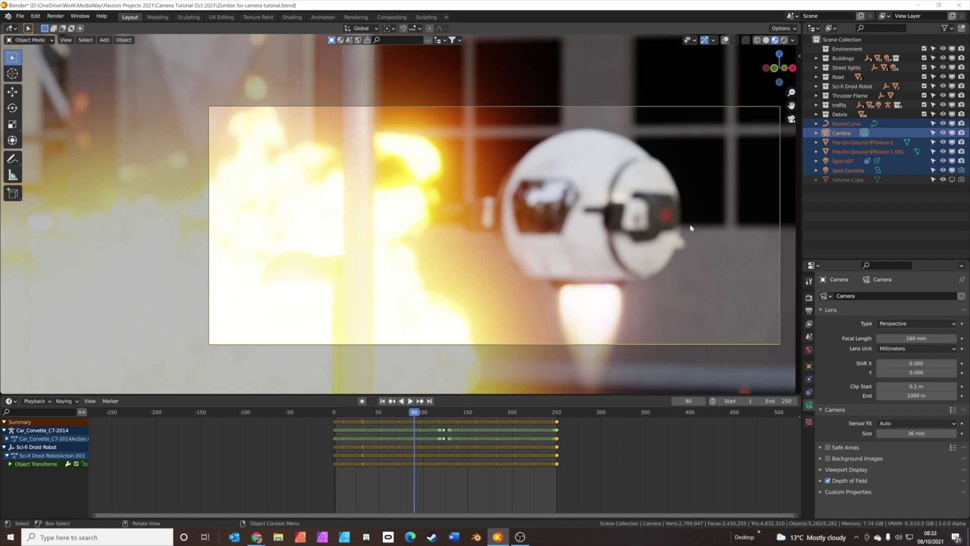
{"action": "left_click", "coordinate": [821, 480]}
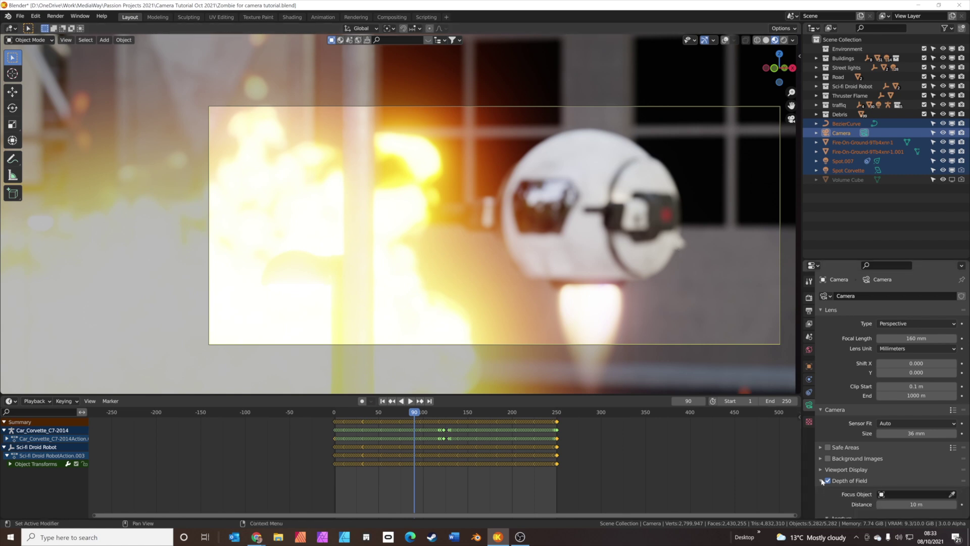
{"action": "scroll", "coordinate": [856, 430], "scroll_direction": "down", "scroll_amount": 3}
{"action": "scroll", "coordinate": [856, 430], "scroll_direction": "down", "scroll_amount": 1}
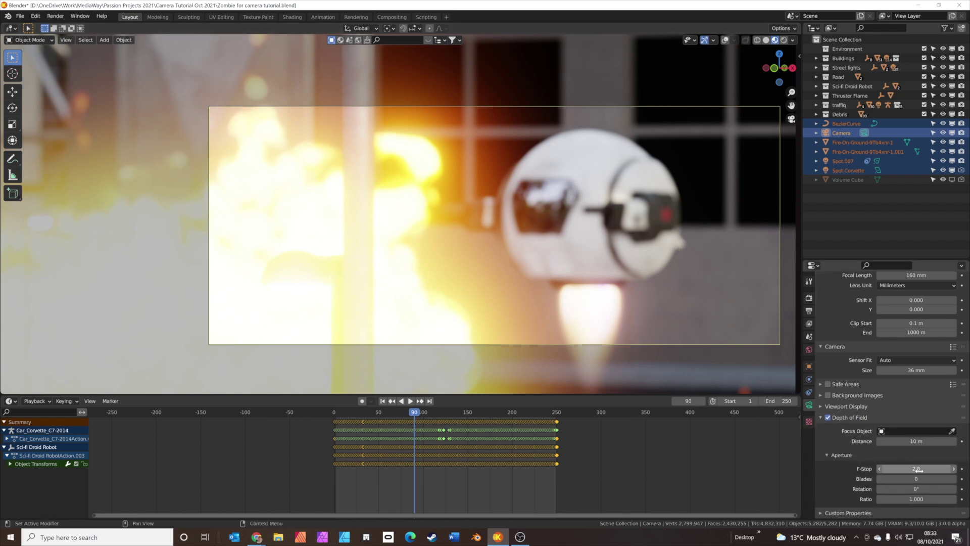
{"action": "left_click_drag", "start_coordinate": [915, 468], "coordinate": [937, 468]}
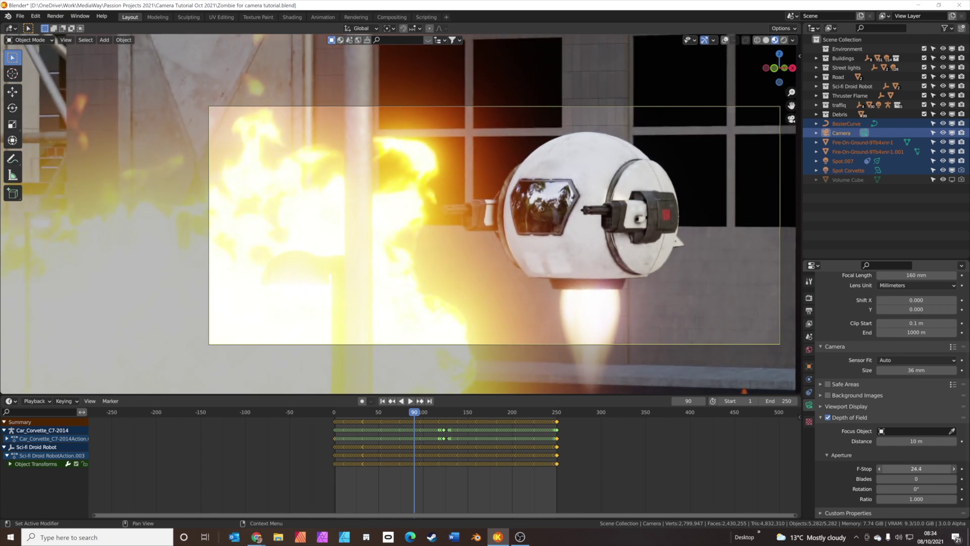
{"action": "left_click_drag", "start_coordinate": [916, 469], "coordinate": [896, 469]}
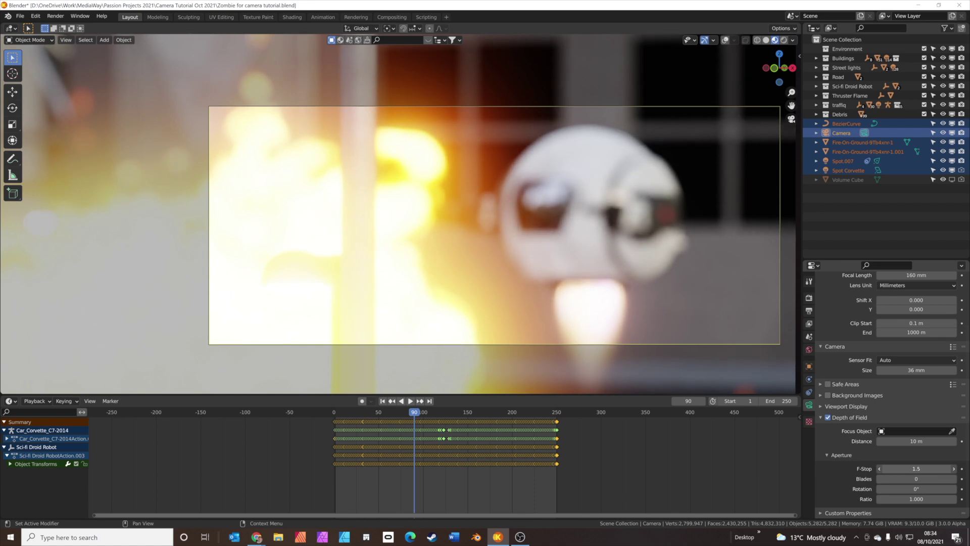
Sample the droid's glass as the depth of field focus object, clearing and repicking it once, and render frame 90, closing the finished render
{"action": "left_click", "coordinate": [951, 430]}
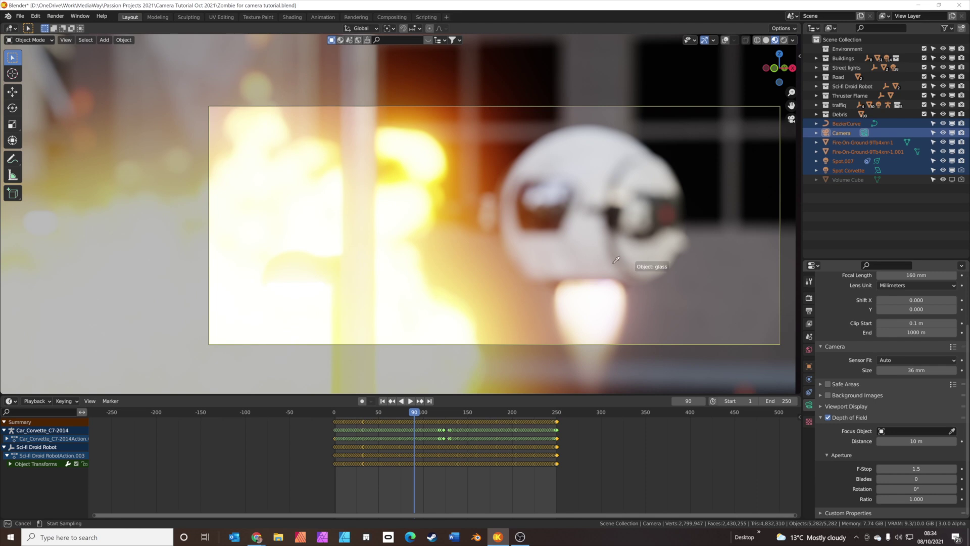
{"action": "left_click", "coordinate": [559, 211]}
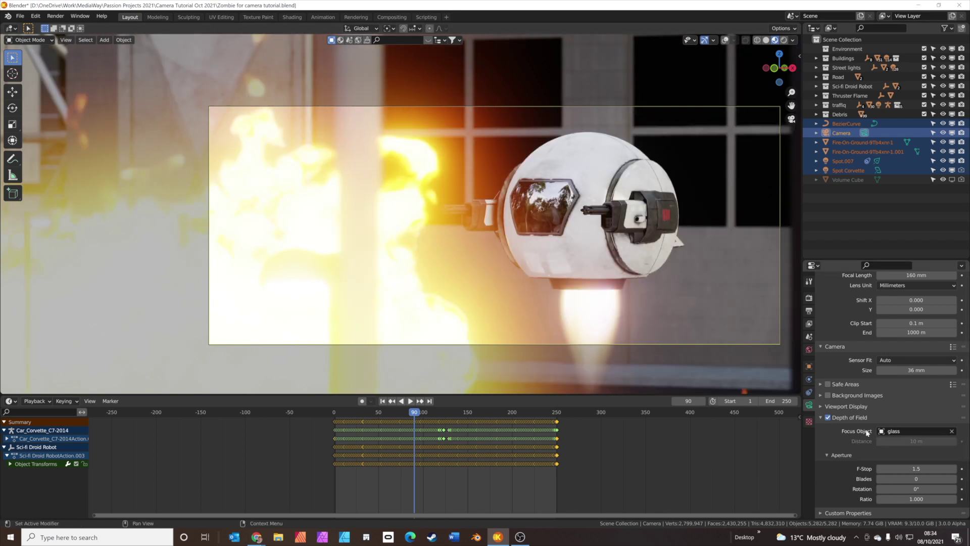
{"action": "left_click", "coordinate": [952, 431]}
{"action": "left_click", "coordinate": [942, 430]}
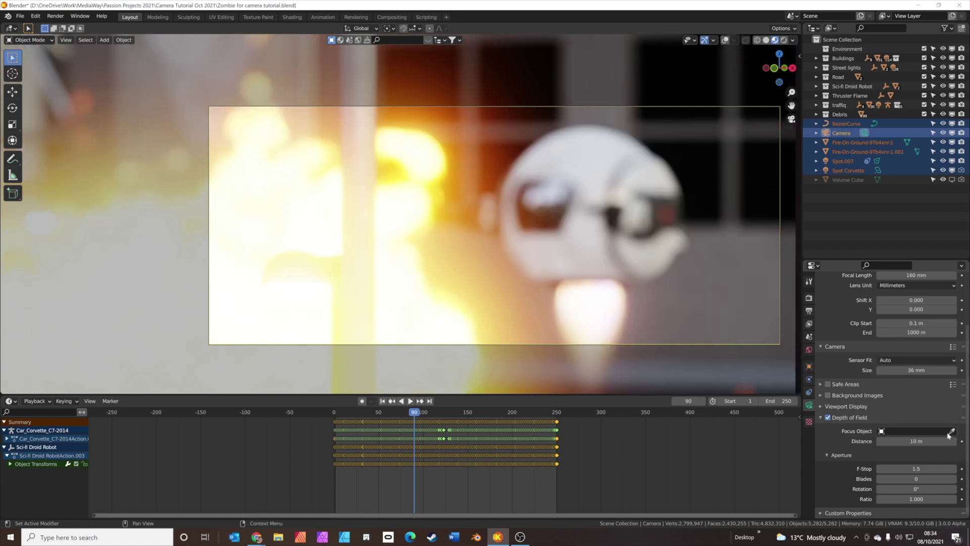
{"action": "left_click", "coordinate": [951, 431]}
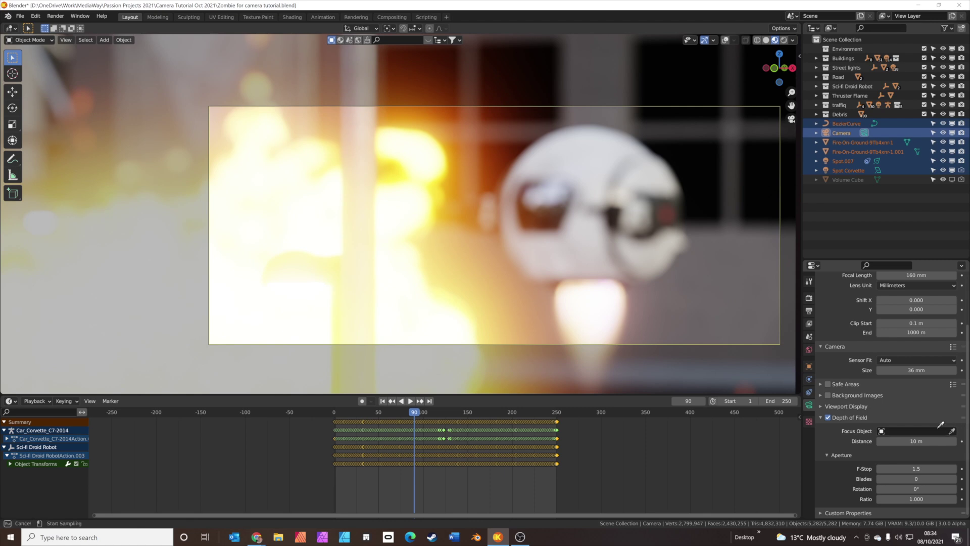
{"action": "left_click", "coordinate": [547, 207]}
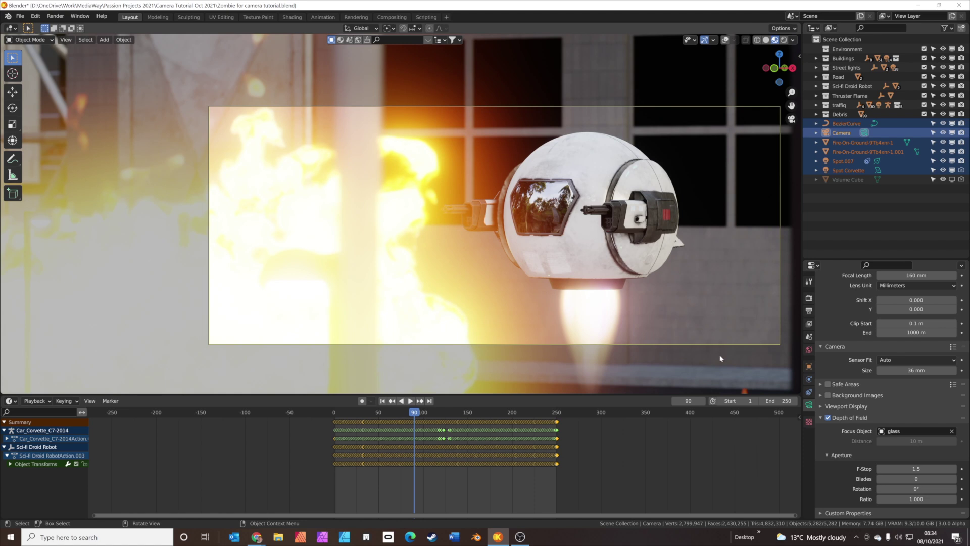
{"action": "key", "text": "F12"}
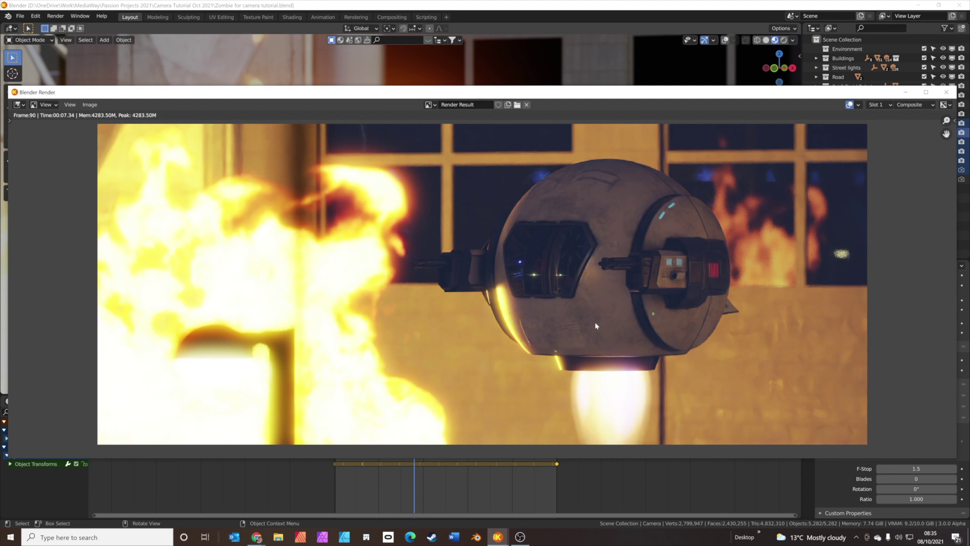
{"action": "key", "text": "Escape"}
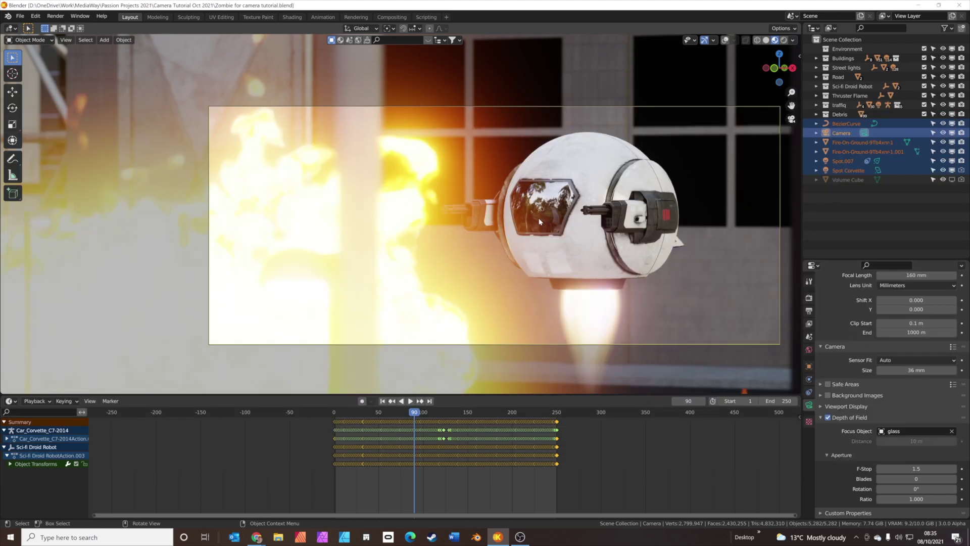
Scrub and play back the animation to examine the focus on the moving droid, stopping at frame 40
{"action": "left_click", "coordinate": [402, 400]}
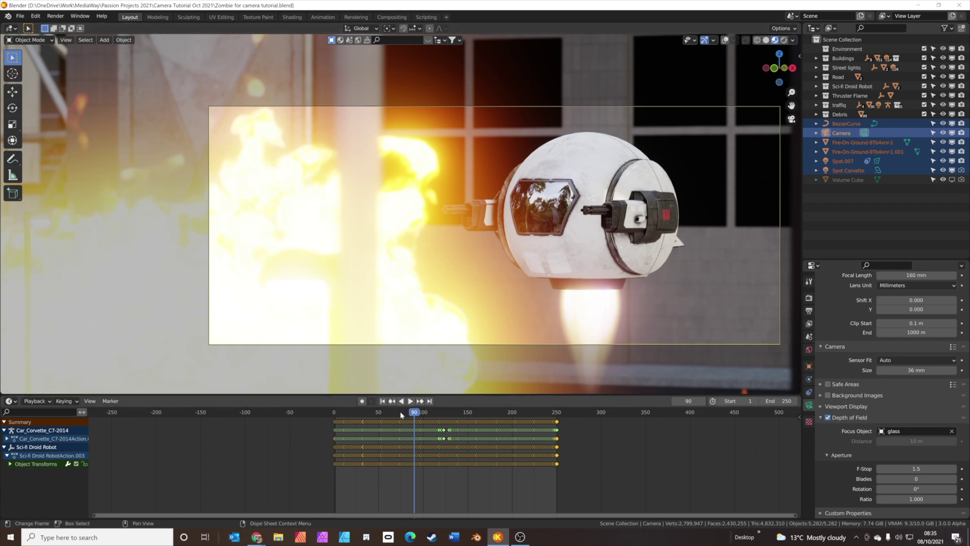
{"action": "left_click_drag", "start_coordinate": [389, 412], "coordinate": [361, 411]}
{"action": "key", "text": "space"}
{"action": "key", "text": "space"}
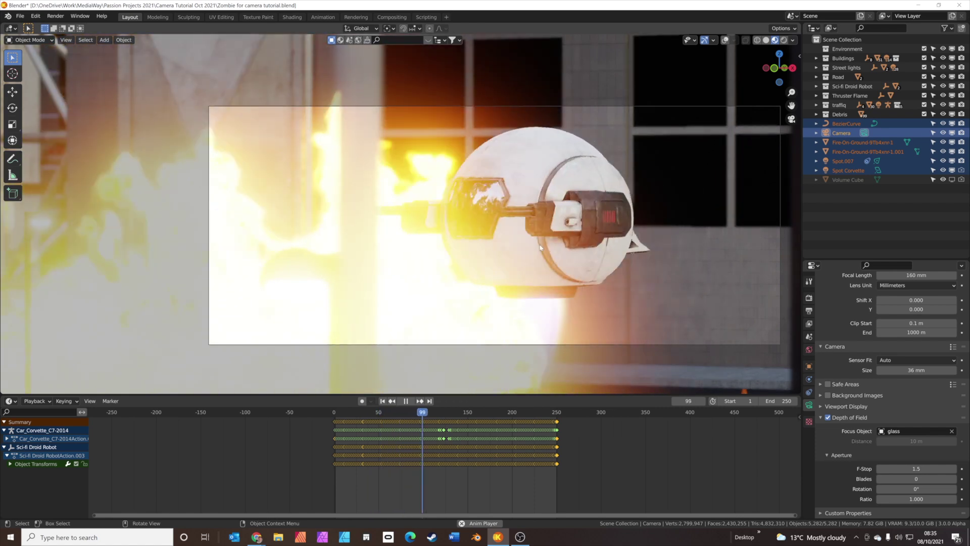
{"action": "key", "text": "space"}
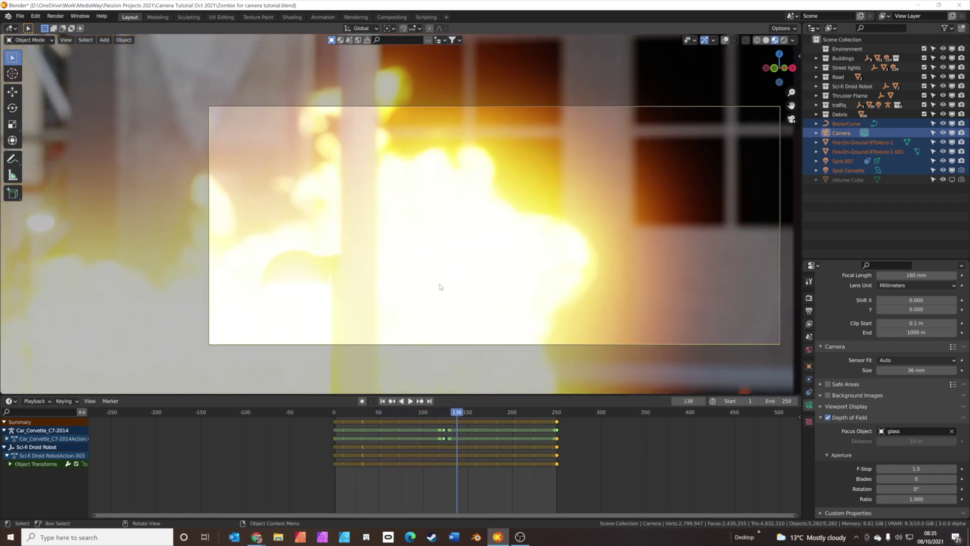
{"action": "left_click", "coordinate": [436, 412]}
{"action": "key", "text": "shift+Left"}
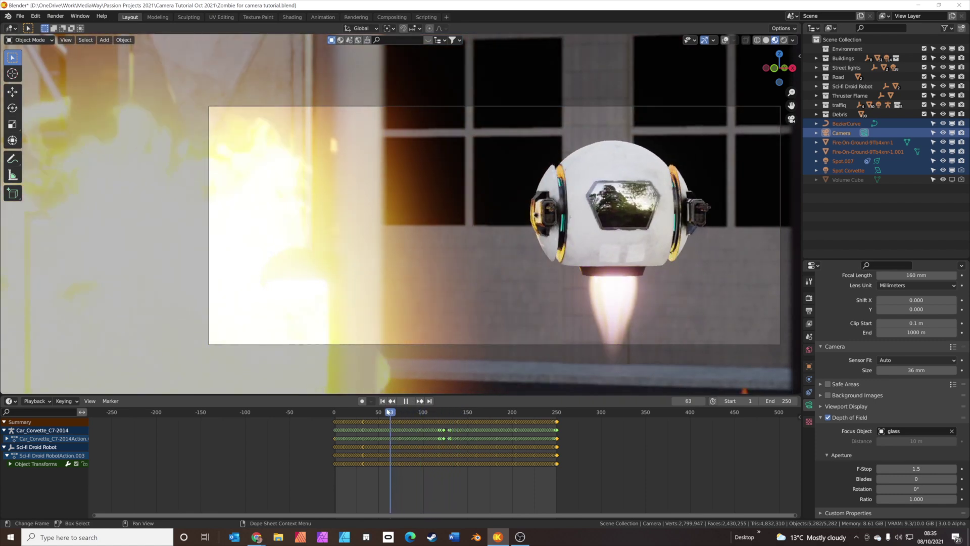
{"action": "key", "text": "space"}
Add a Damped Track constraint to the camera alone, with the droid's glass as its target
{"action": "left_click", "coordinate": [833, 134]}
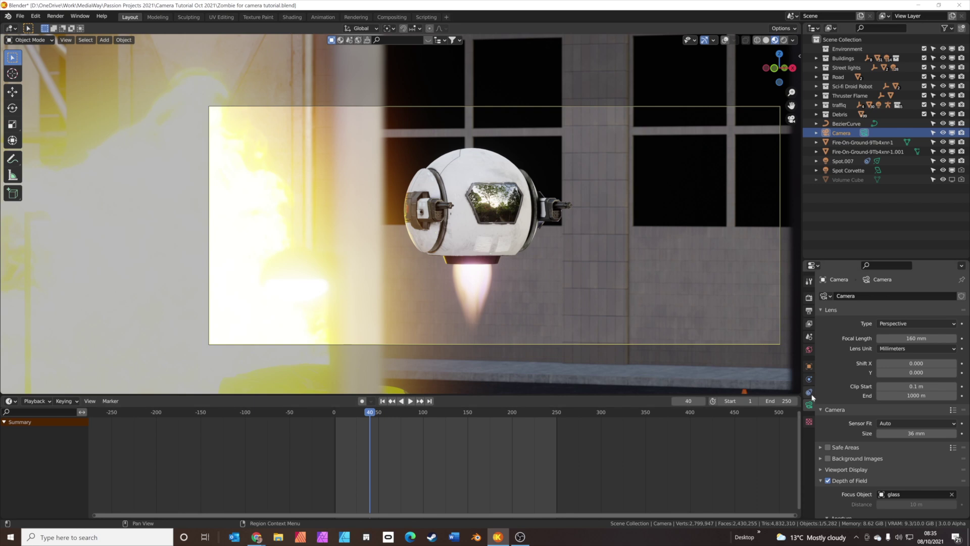
{"action": "left_click", "coordinate": [811, 394]}
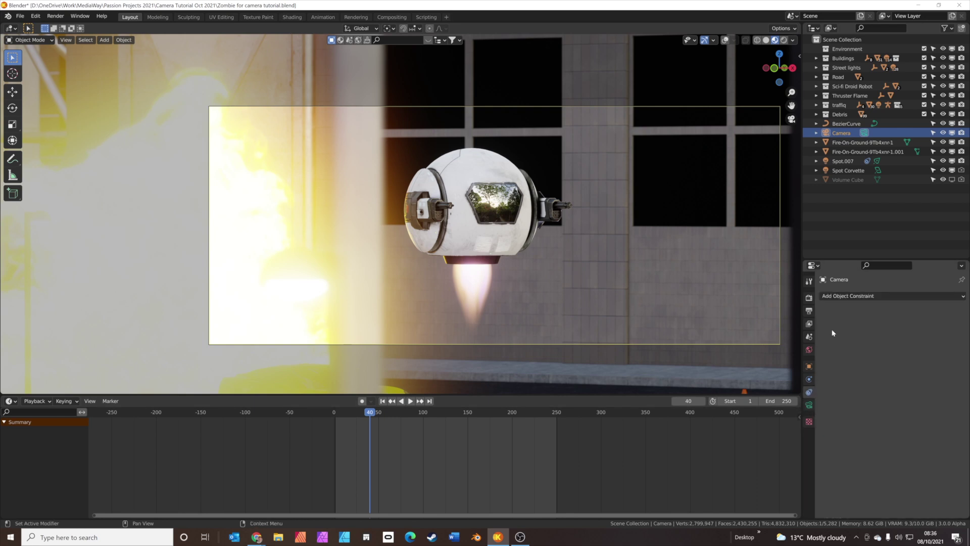
{"action": "left_click", "coordinate": [856, 298]}
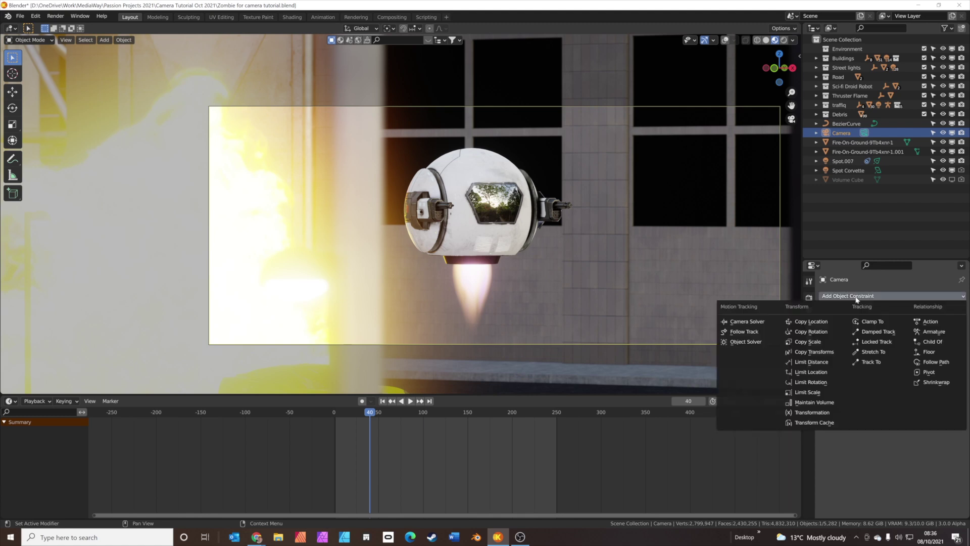
{"action": "left_click", "coordinate": [872, 333]}
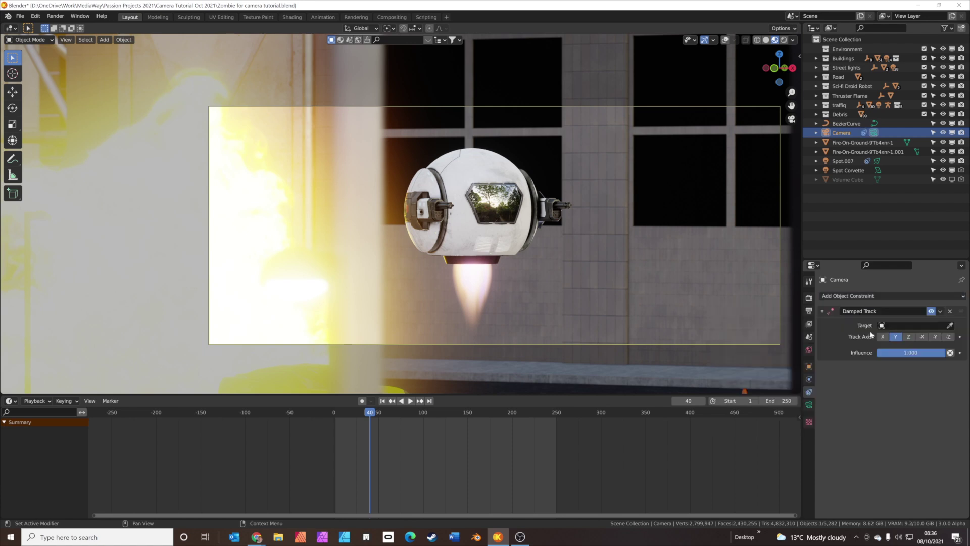
{"action": "left_click", "coordinate": [949, 324]}
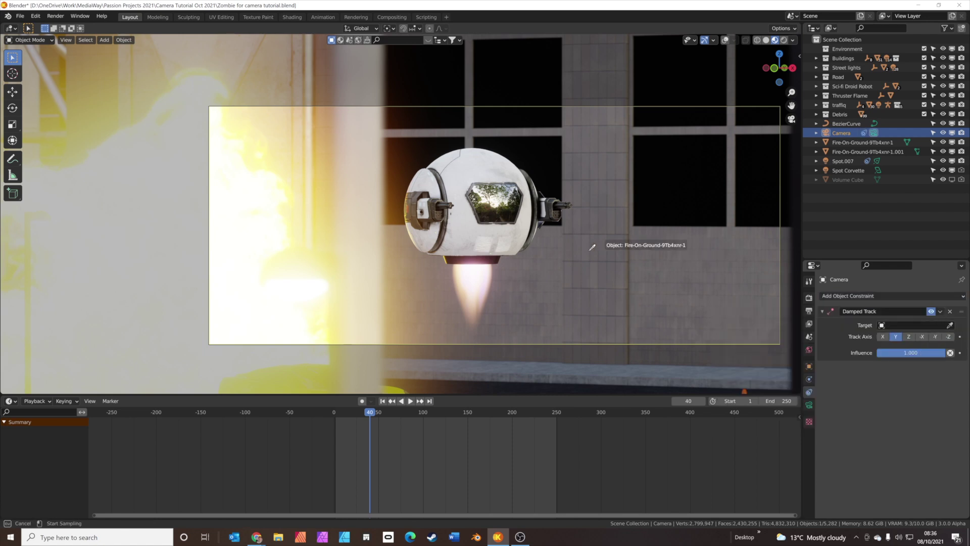
{"action": "left_click", "coordinate": [500, 206]}
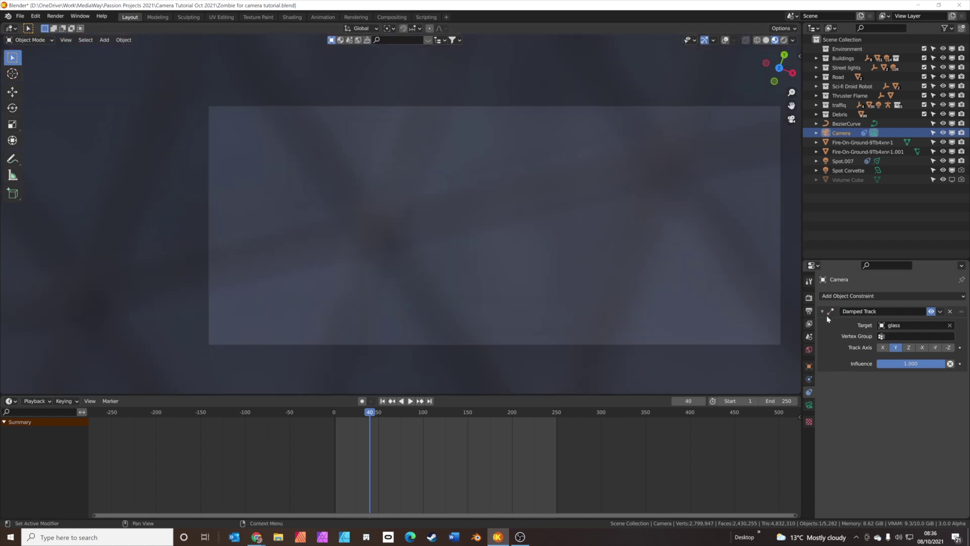
Try the other track axes on the camera's Damped Track constraint and set the track axis to -Z
{"action": "left_click", "coordinate": [882, 347]}
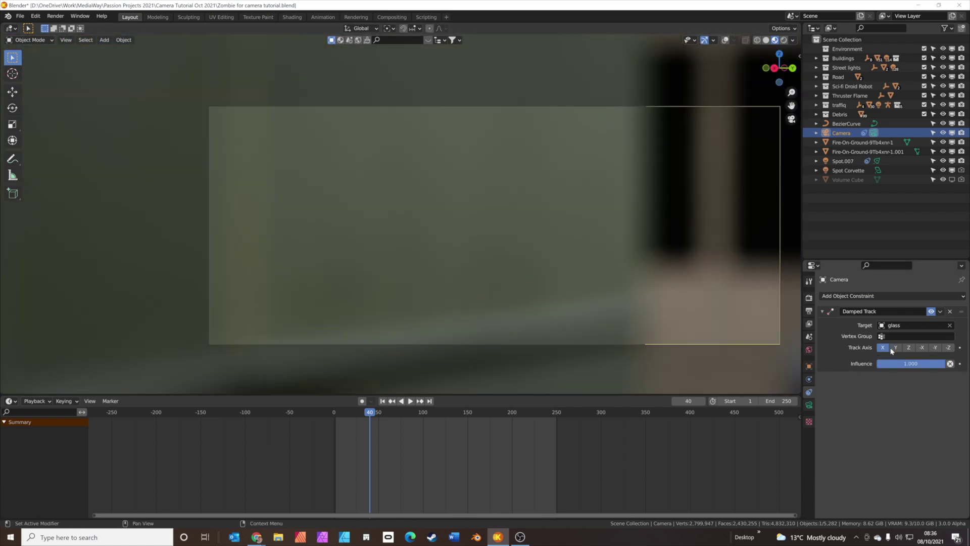
{"action": "left_click", "coordinate": [895, 348]}
{"action": "left_click", "coordinate": [908, 347]}
{"action": "left_click", "coordinate": [922, 348]}
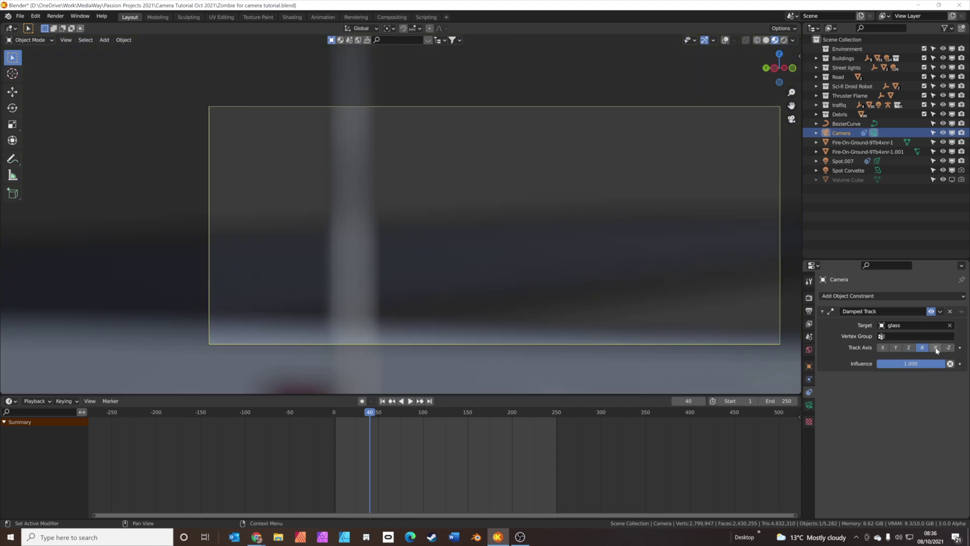
{"action": "left_click", "coordinate": [935, 347]}
{"action": "left_click", "coordinate": [948, 347]}
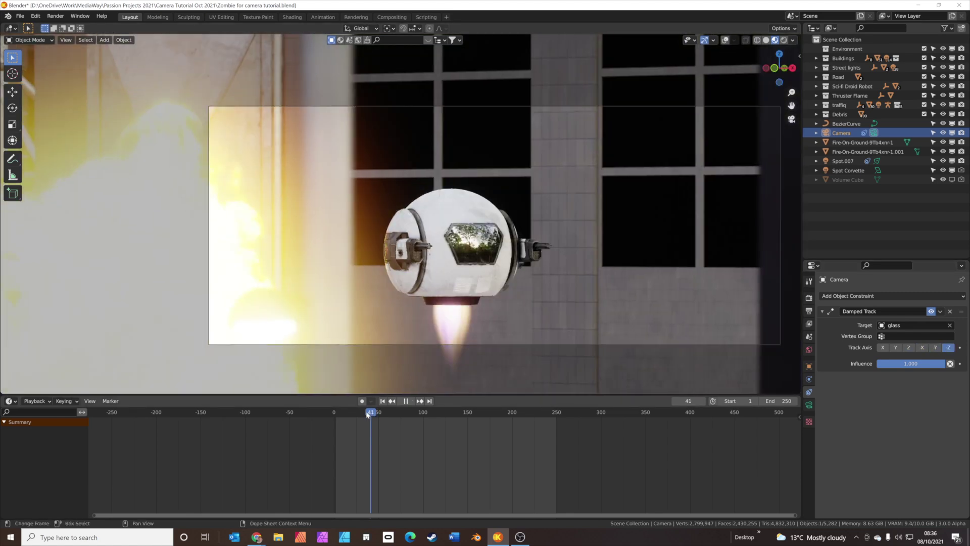
Play back the animation from the start to examine how the camera follows the droid, stopping at frame 101
{"action": "left_click", "coordinate": [383, 401]}
{"action": "left_click", "coordinate": [410, 400]}
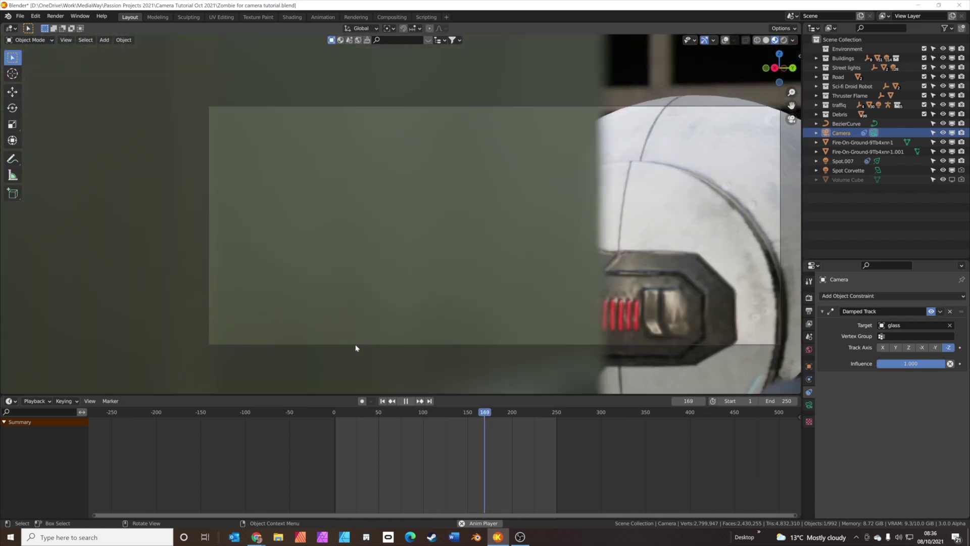
{"action": "key", "text": "Escape"}
{"action": "key", "text": "space"}
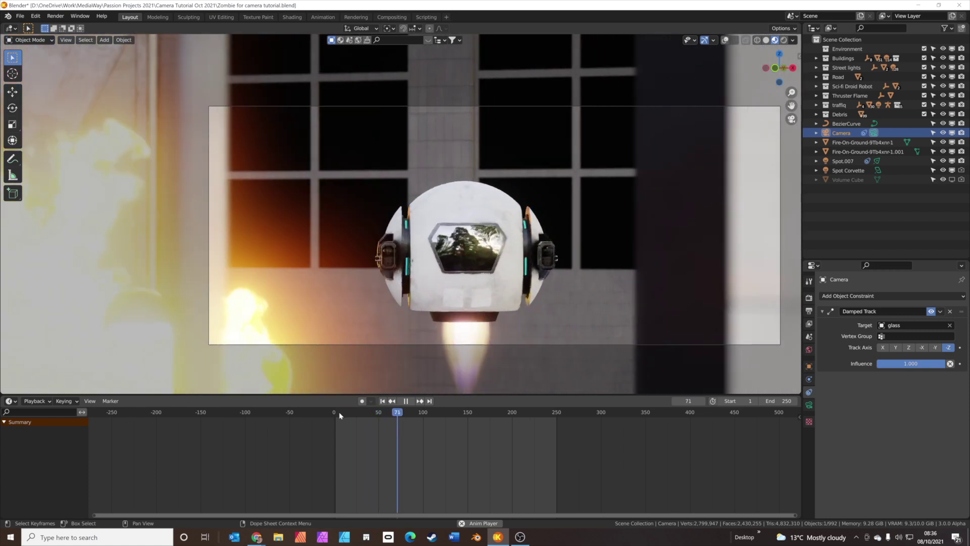
{"action": "key", "text": "space"}
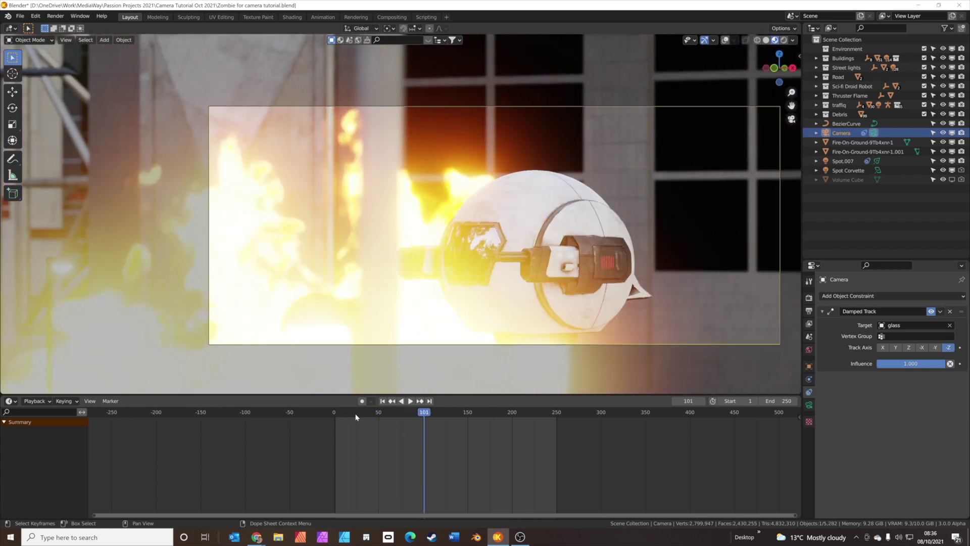
Add a timeline marker at frame 0 and bind the tracking camera to it
{"action": "left_click_drag", "start_coordinate": [403, 413], "coordinate": [333, 419]}
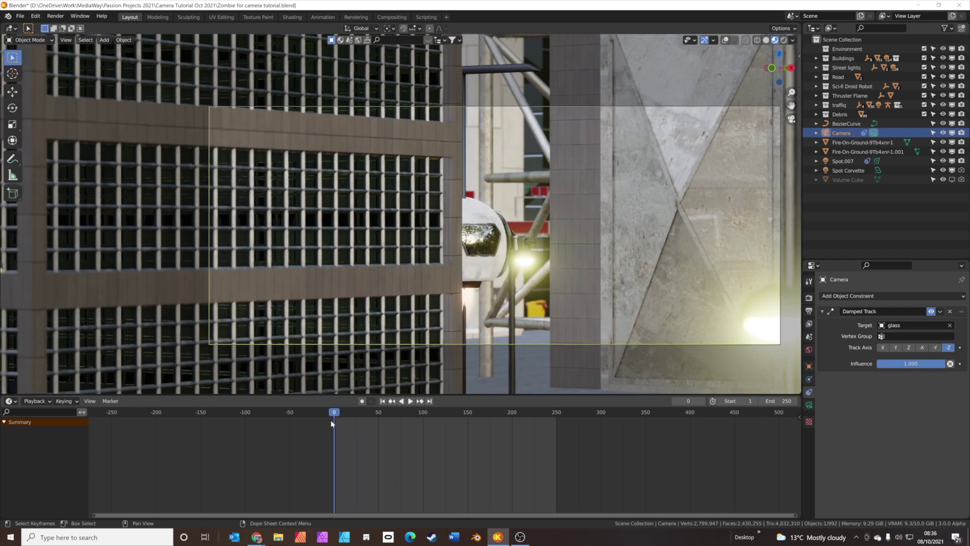
{"action": "left_click", "coordinate": [110, 401]}
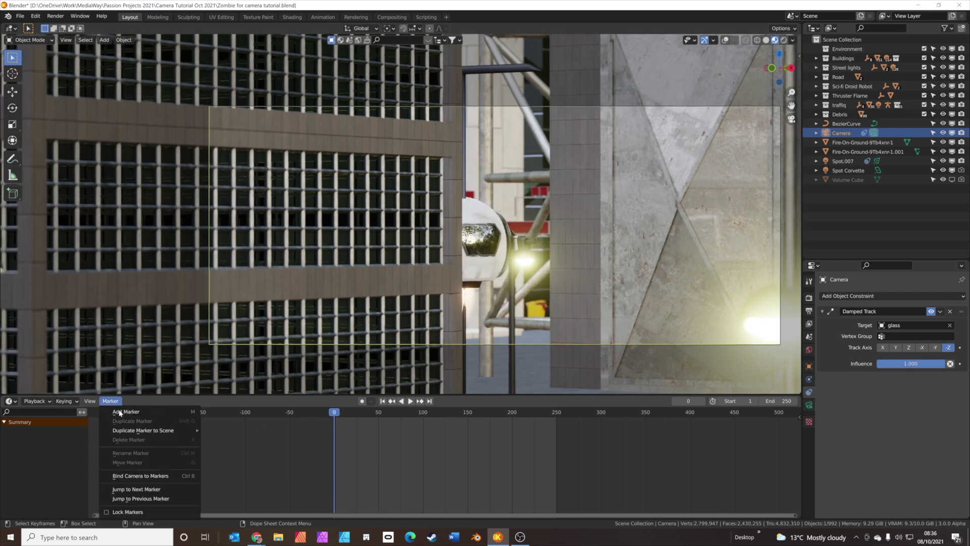
{"action": "left_click", "coordinate": [121, 411]}
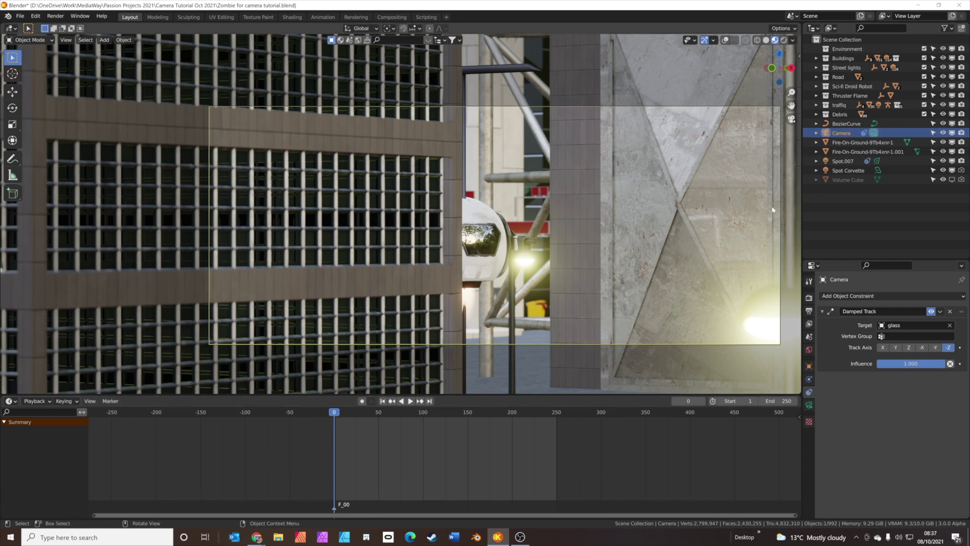
{"action": "left_click", "coordinate": [110, 401]}
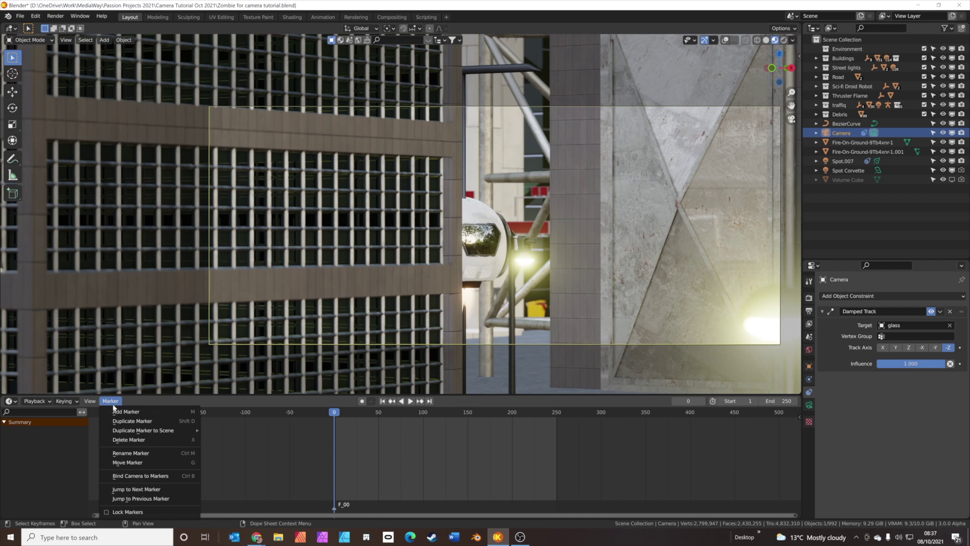
{"action": "left_click", "coordinate": [133, 477]}
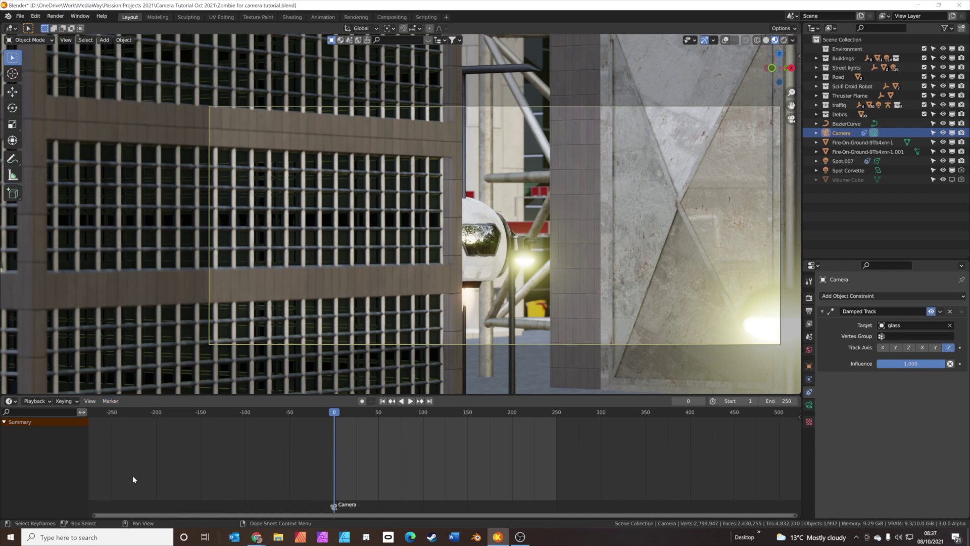
Advance the animation past frame 100 and add a second camera to the scene, viewing the street around the cars
{"action": "key", "text": "space"}
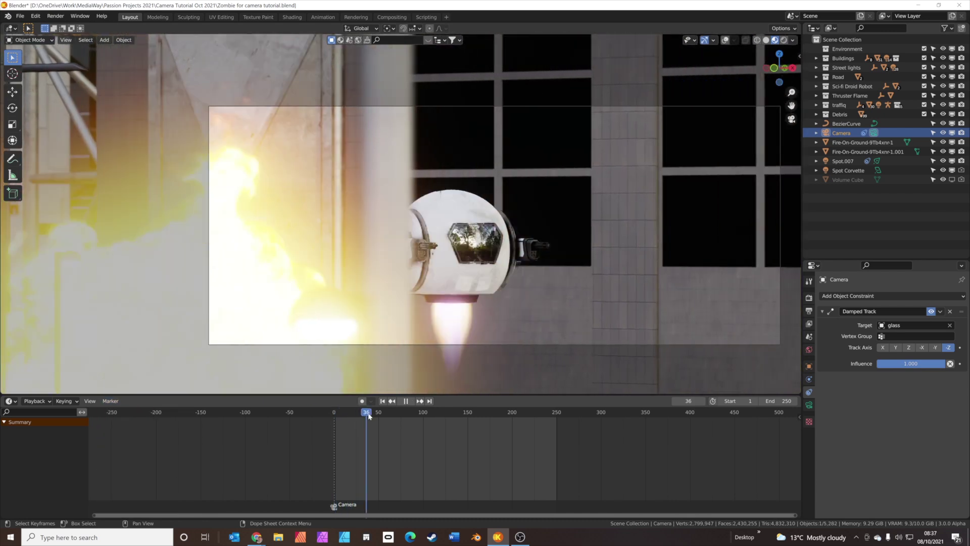
{"action": "left_click_drag", "start_coordinate": [367, 415], "coordinate": [423, 417]}
{"action": "key", "text": "shift+a"}
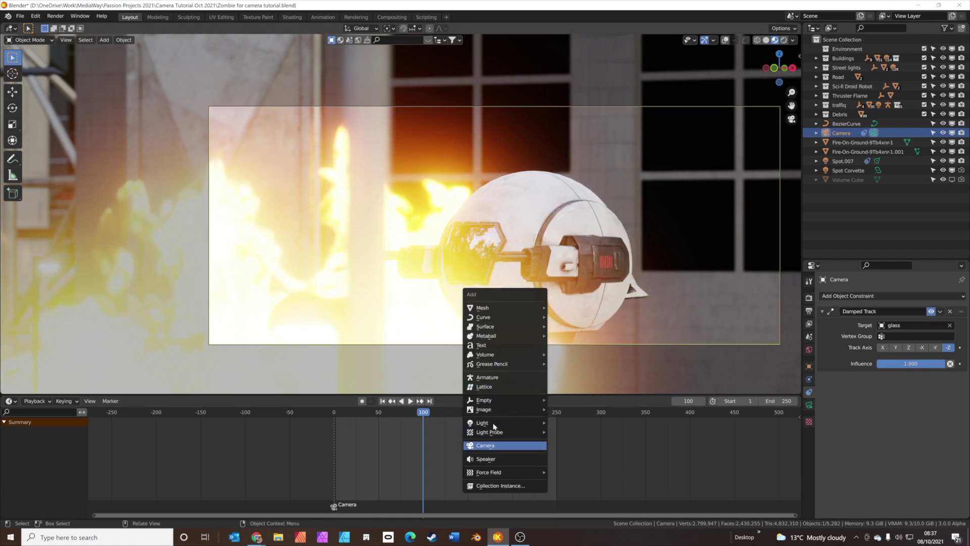
{"action": "left_click", "coordinate": [497, 446]}
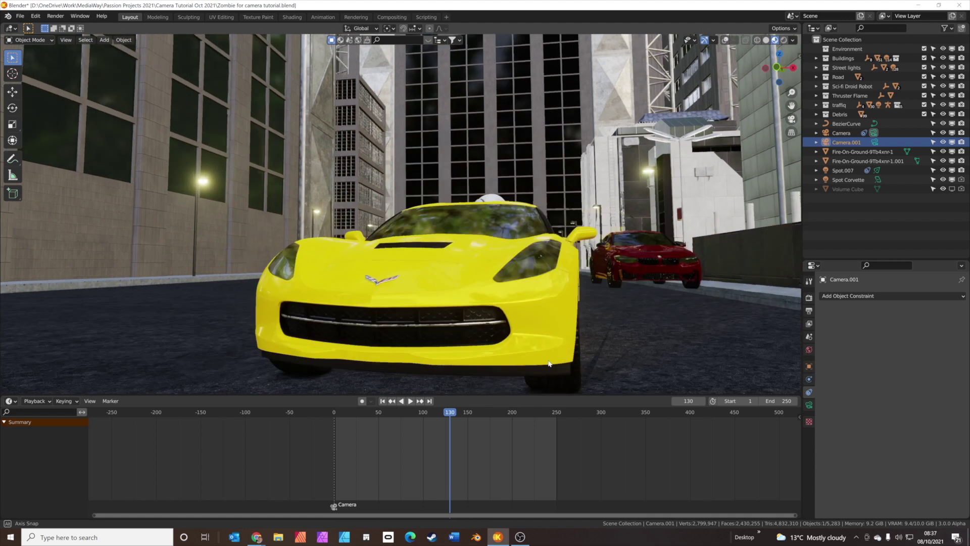
{"action": "middle_click_drag", "start_coordinate": [535, 354], "coordinate": [556, 314]}
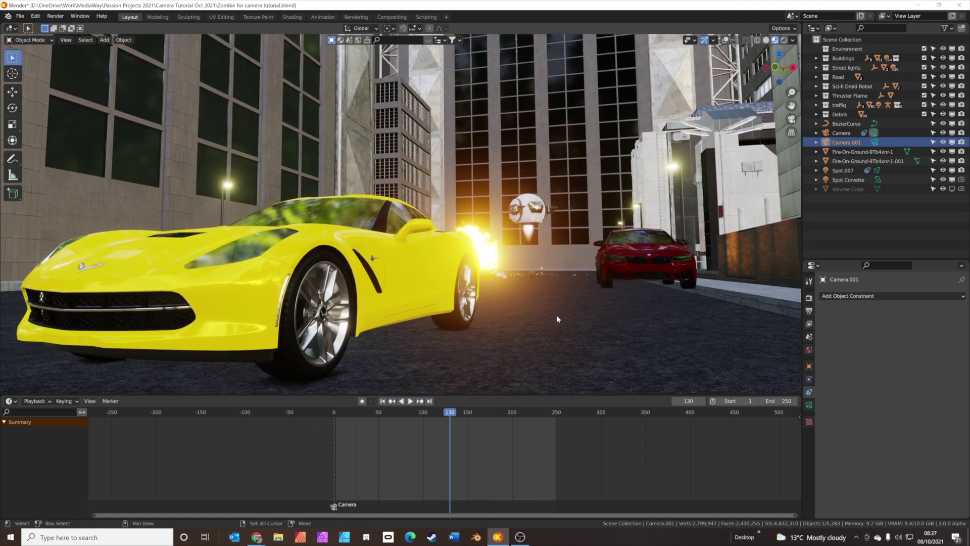
Return to frame 100 and add a timeline marker there
{"action": "left_click", "coordinate": [445, 412]}
{"action": "key", "text": "space"}
{"action": "left_click_drag", "start_coordinate": [445, 412], "coordinate": [423, 414]}
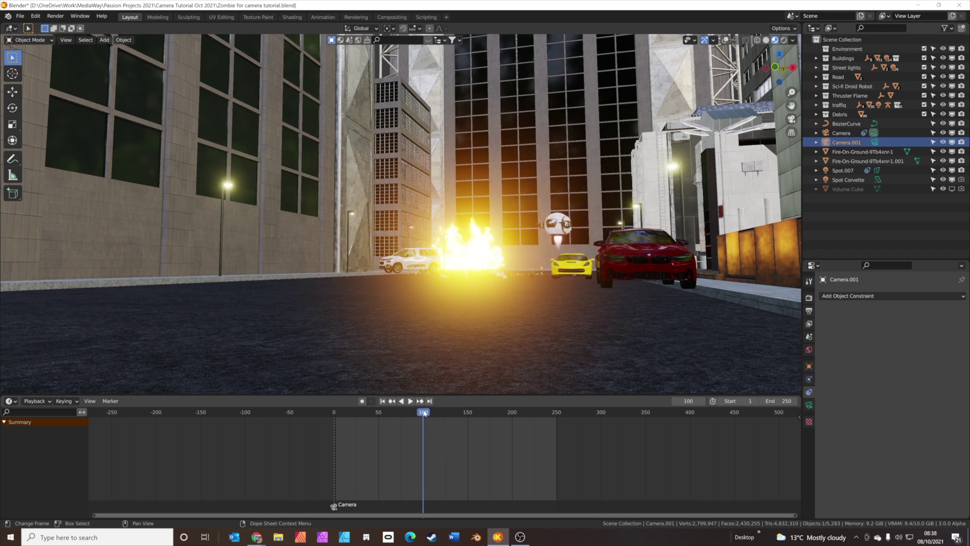
{"action": "key", "text": "space"}
{"action": "left_click", "coordinate": [110, 401]}
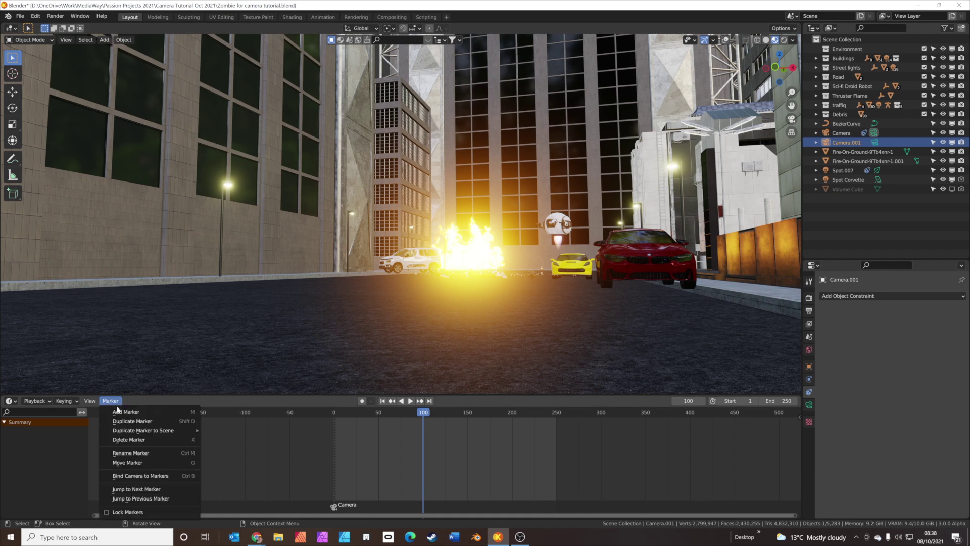
{"action": "left_click", "coordinate": [121, 411]}
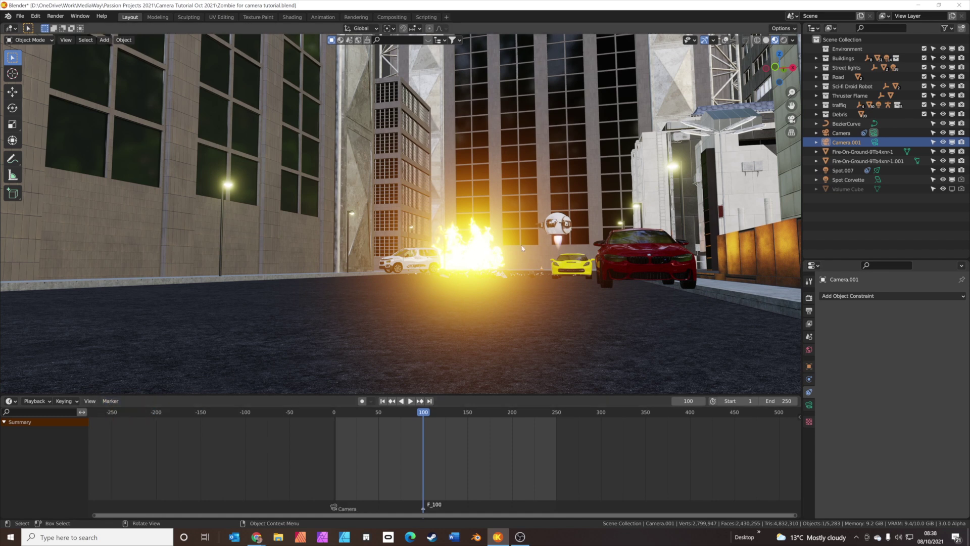
Bind the second camera to the frame 100 marker and play back from frame 0, stopping at frame 18
{"action": "key", "text": "ctrl+KP_0"}
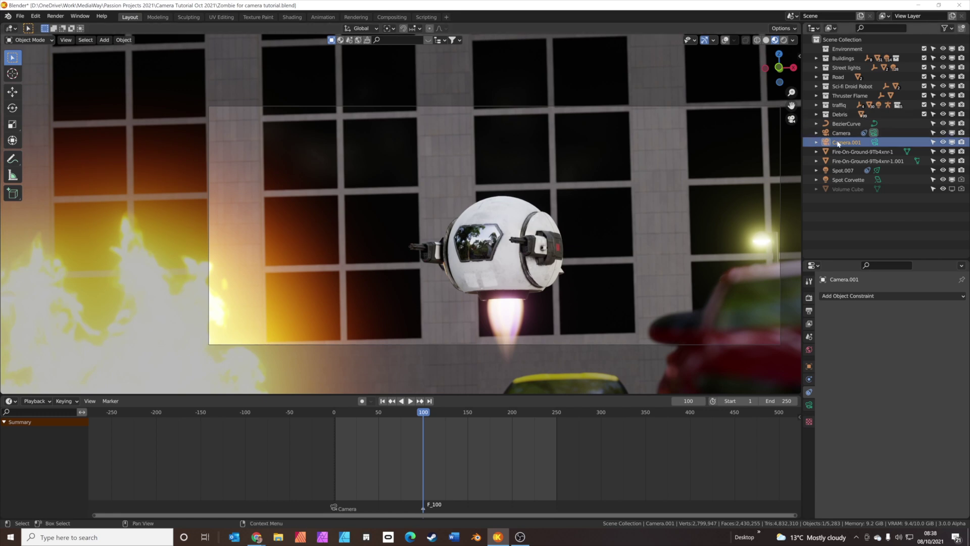
{"action": "left_click", "coordinate": [110, 400]}
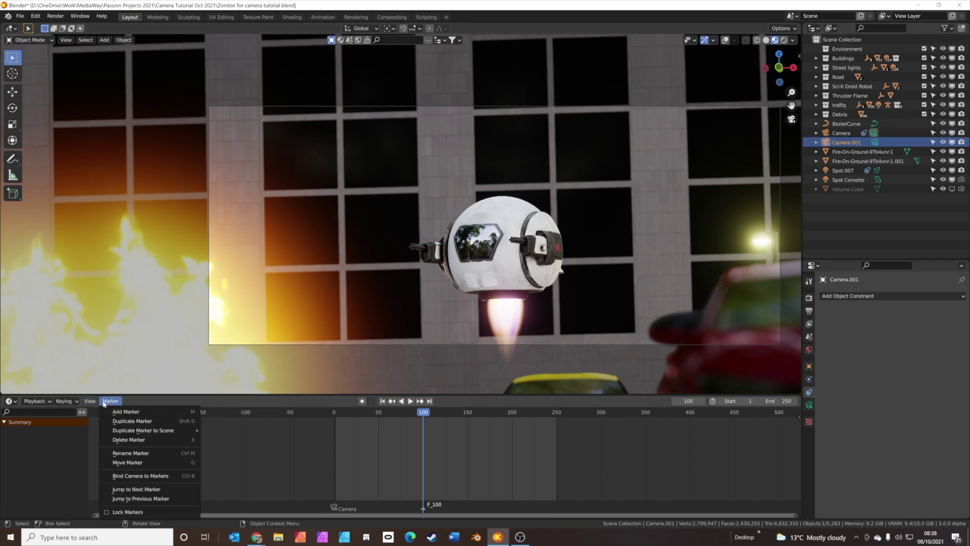
{"action": "left_click", "coordinate": [152, 478]}
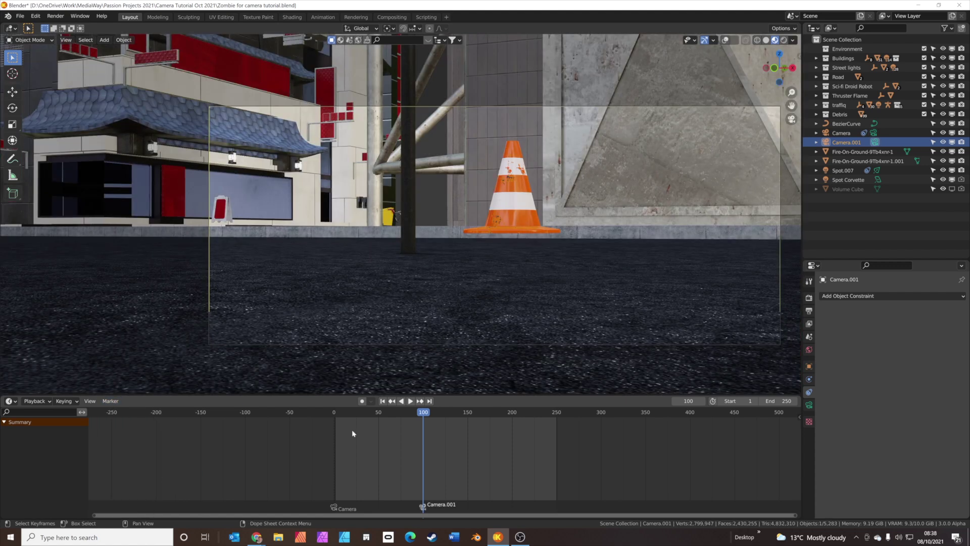
{"action": "left_click_drag", "start_coordinate": [420, 410], "coordinate": [320, 416]}
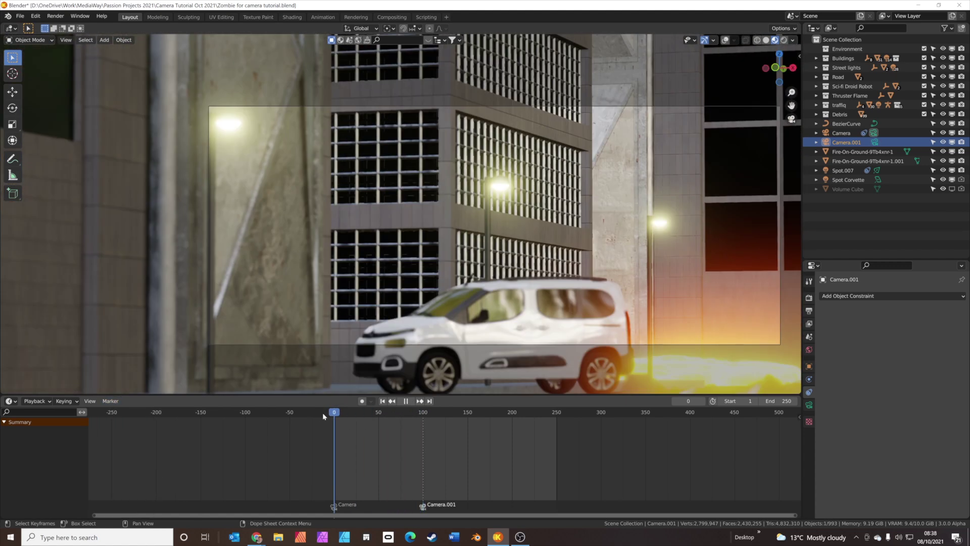
{"action": "key", "text": "space"}
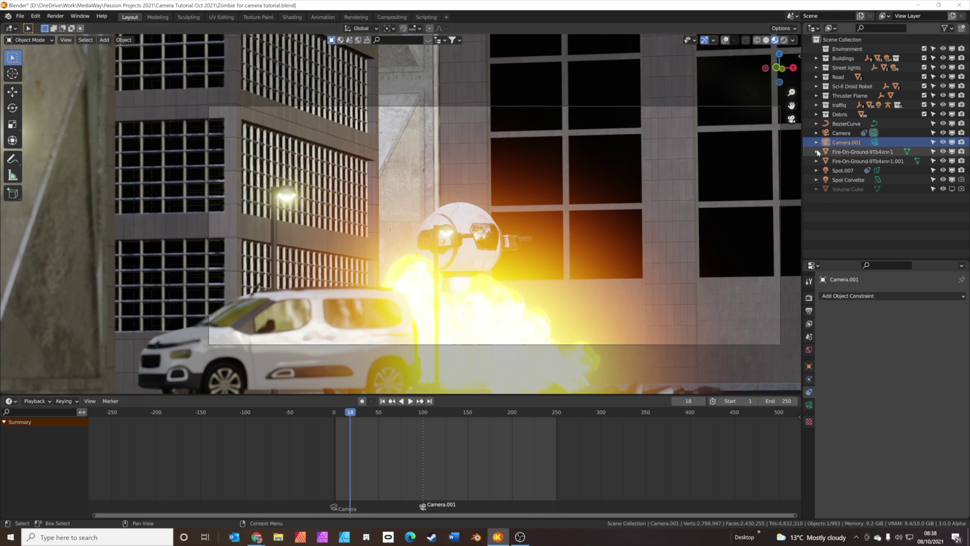
Rename the tracking camera to Camera 1 and the second camera to Camera 2
{"action": "double_click", "coordinate": [841, 133]}
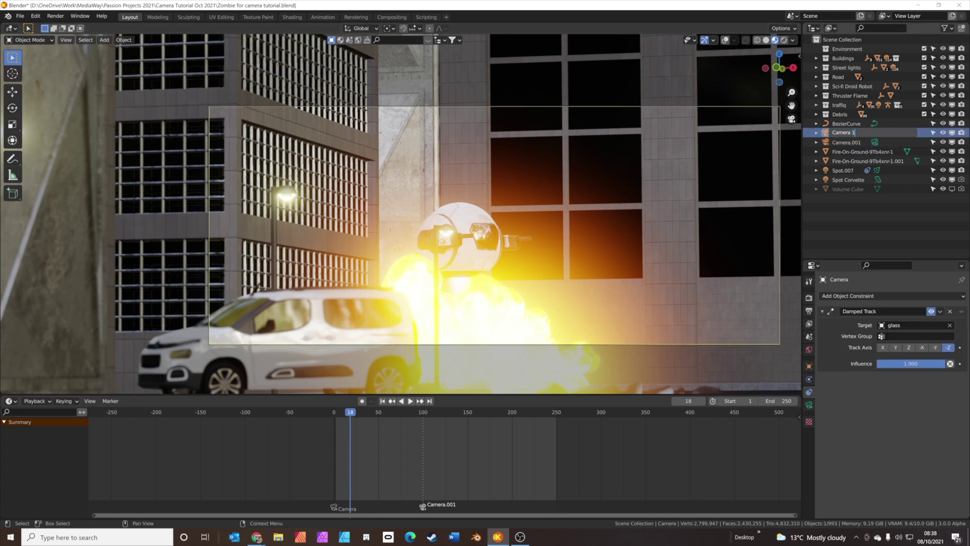
{"action": "key", "text": "Return"}
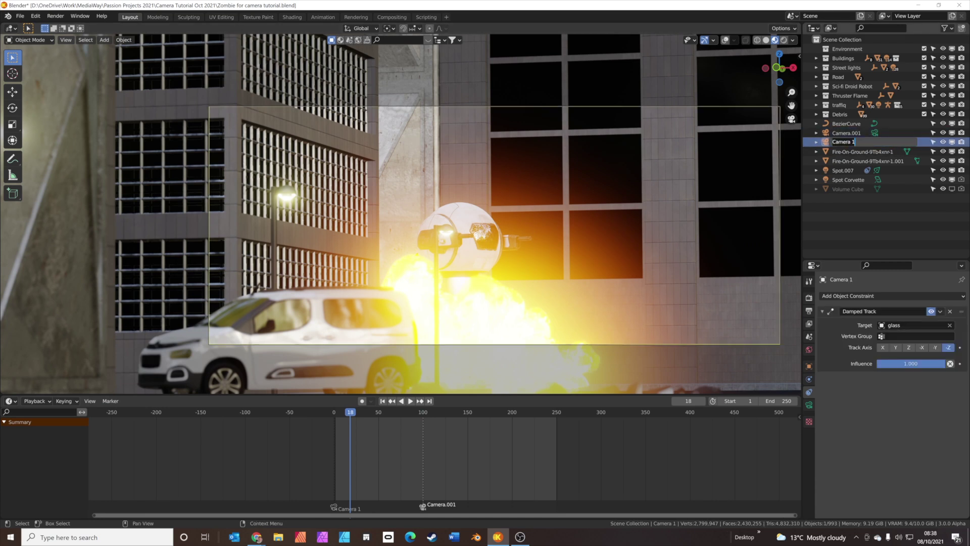
{"action": "double_click", "coordinate": [851, 133]}
{"action": "left_click", "coordinate": [851, 132]}
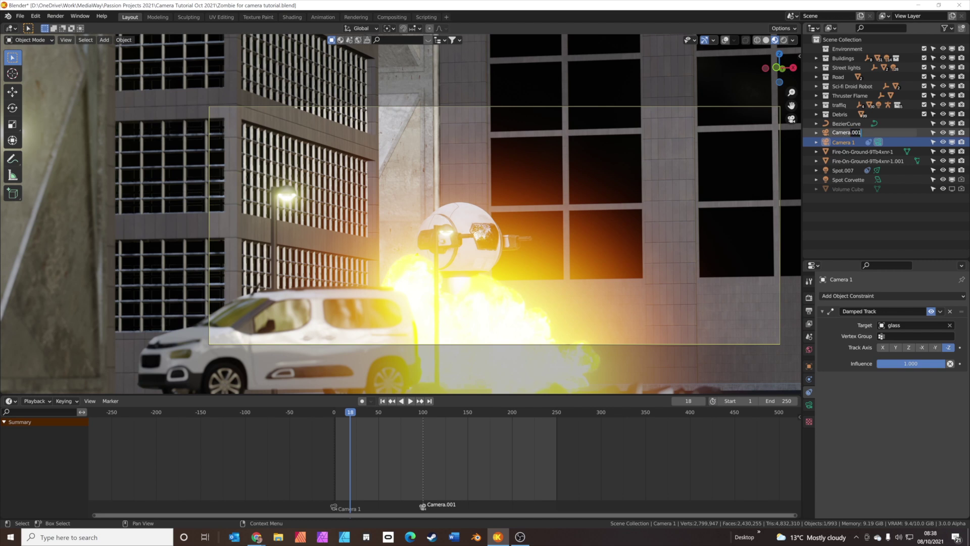
{"action": "type", "text": "2"}
{"action": "key", "text": "Return"}
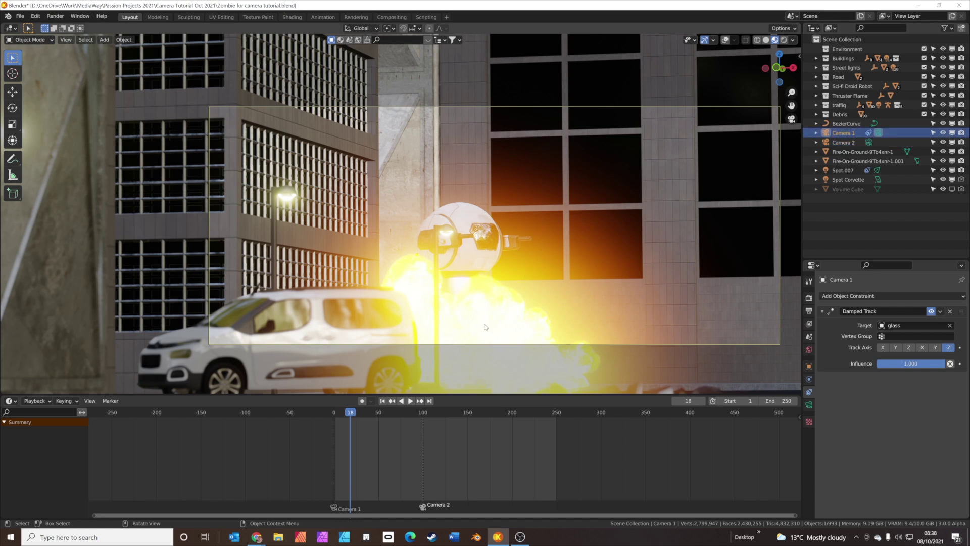
Go to frame 100, select Camera 2 and set its focal length to 26 mm after trying 45 mm
{"action": "key", "text": "space"}
{"action": "mouse_move", "coordinate": [353, 413]}
{"action": "left_mouse_down"}
{"action": "mouse_move", "coordinate": [337, 413]}
{"action": "mouse_move", "coordinate": [423, 414]}
{"action": "left_mouse_up"}
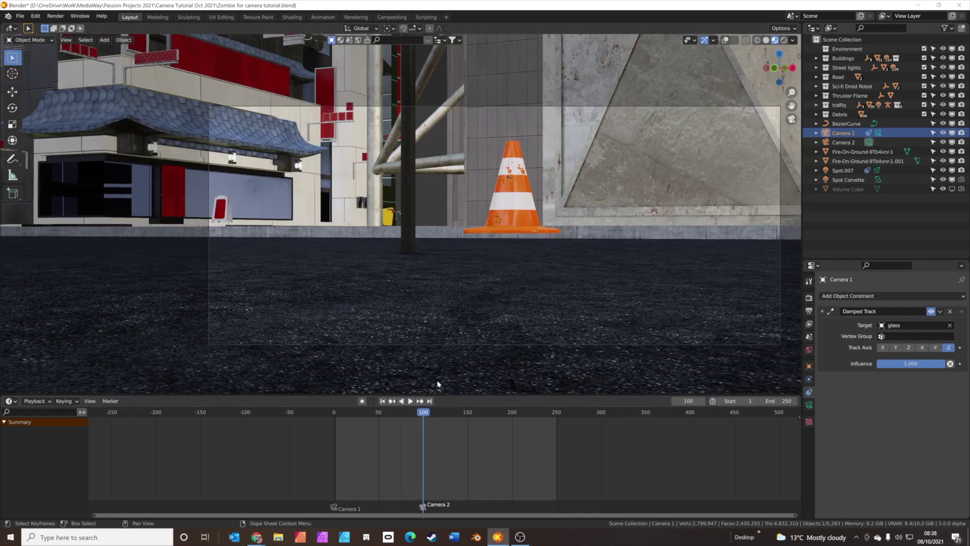
{"action": "left_click", "coordinate": [841, 142]}
{"action": "left_click", "coordinate": [809, 404]}
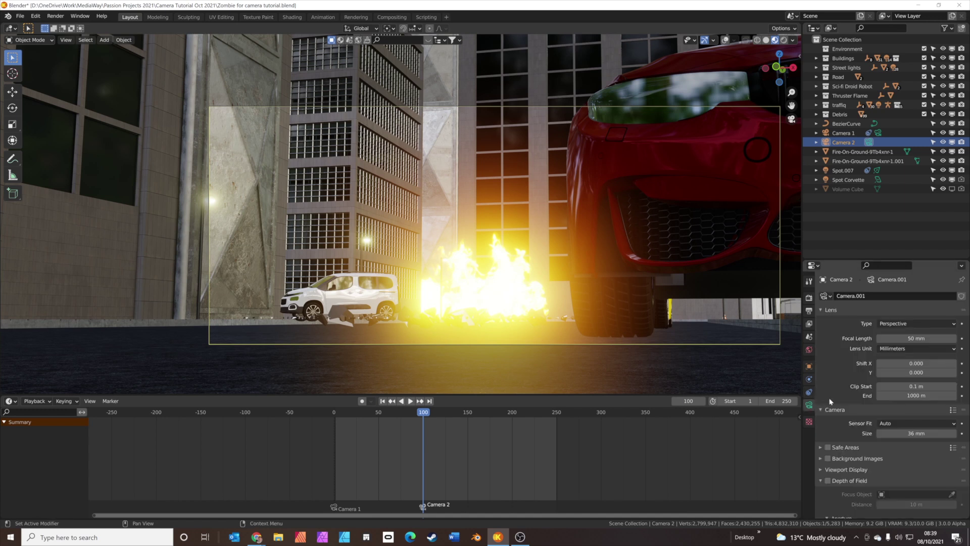
{"action": "left_click", "coordinate": [916, 338]}
{"action": "type", "text": "45"}
{"action": "key", "text": "Return"}
{"action": "left_click_drag", "start_coordinate": [916, 338], "coordinate": [874, 338]}
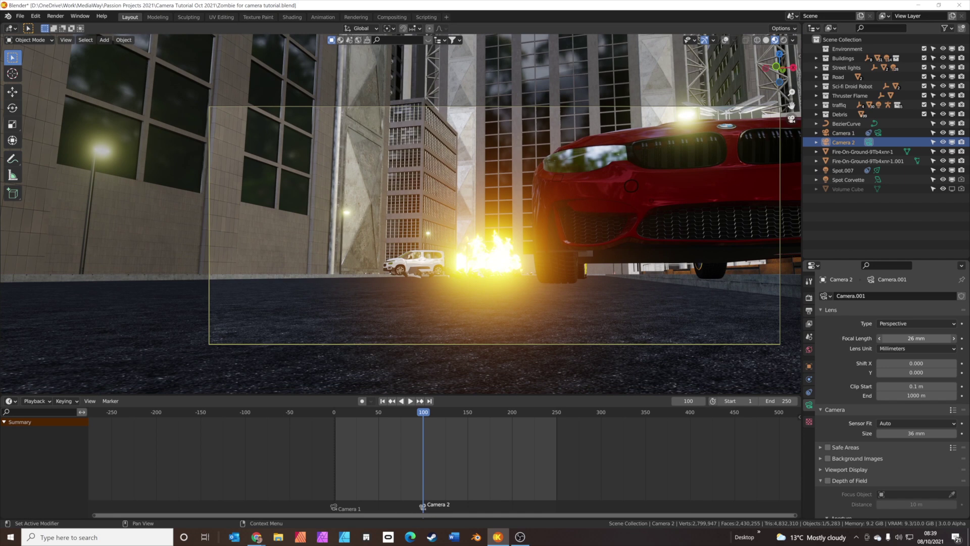
Play the animation from frame 0 to examine the cut from Camera 1 to Camera 2, stopping at frame 181
{"action": "left_click_drag", "start_coordinate": [374, 413], "coordinate": [331, 413]}
{"action": "key", "text": "space"}
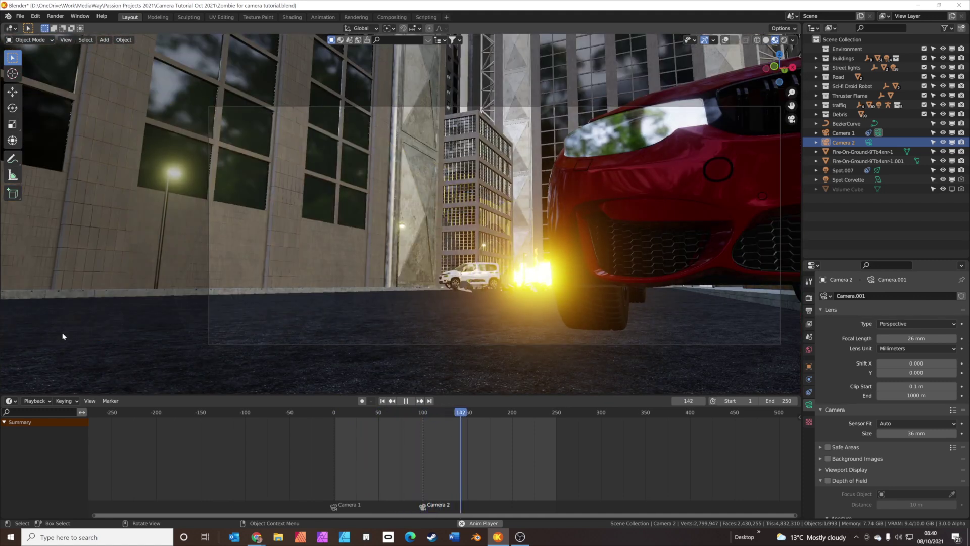
{"action": "key", "text": "space"}
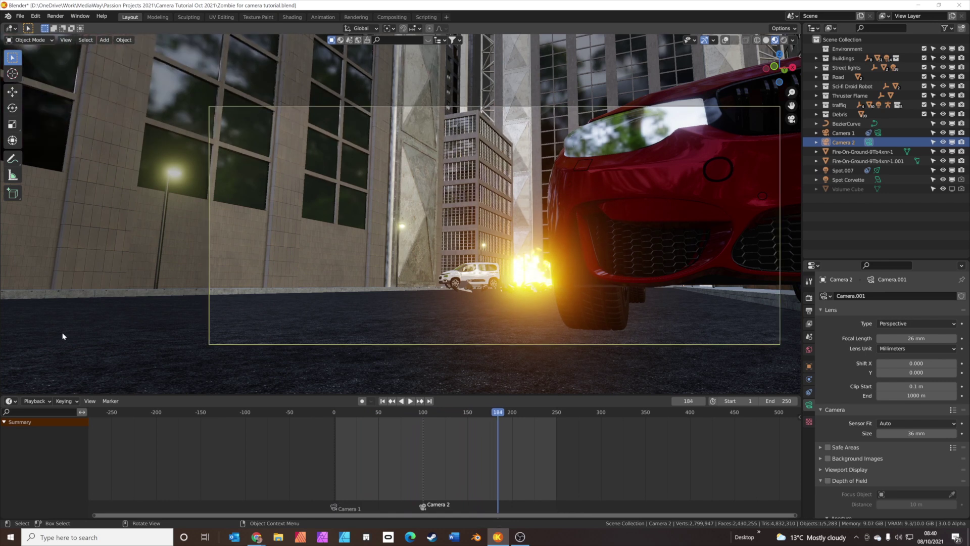
{"action": "left_click_drag", "start_coordinate": [497, 414], "coordinate": [495, 414]}
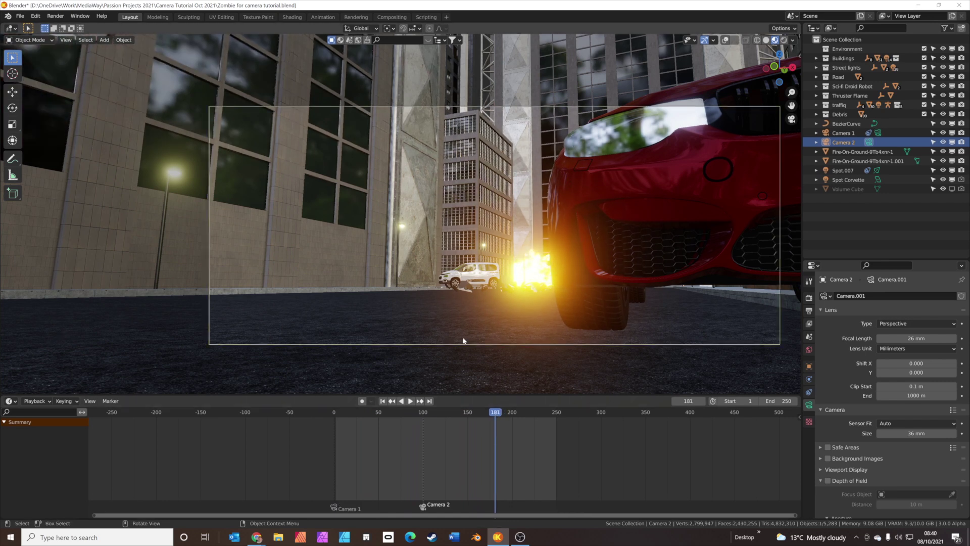
Go to frame 113, place the 3D cursor on the yellow car's hood and show the viewport overlays
{"action": "middle_click_drag", "start_coordinate": [463, 340], "coordinate": [491, 338]}
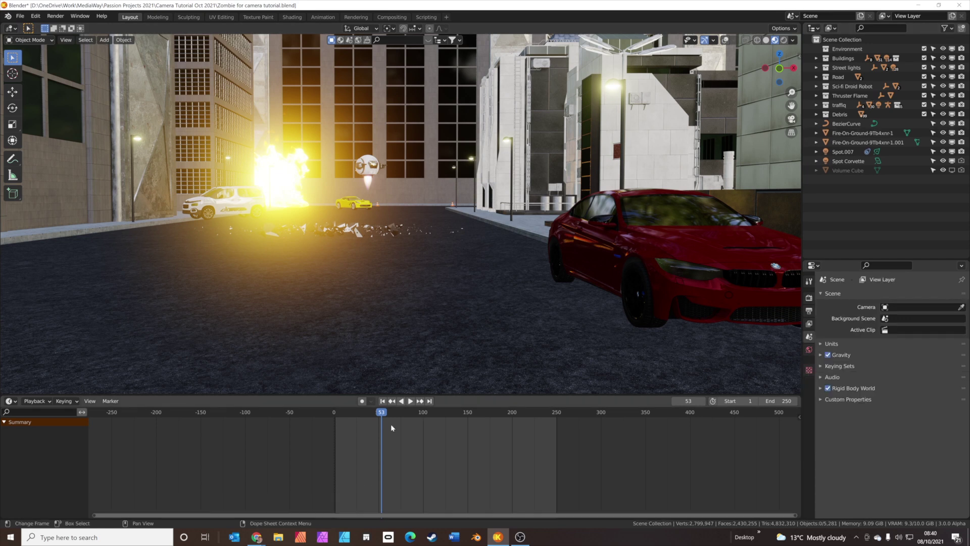
{"action": "left_click_drag", "start_coordinate": [390, 413], "coordinate": [435, 415]}
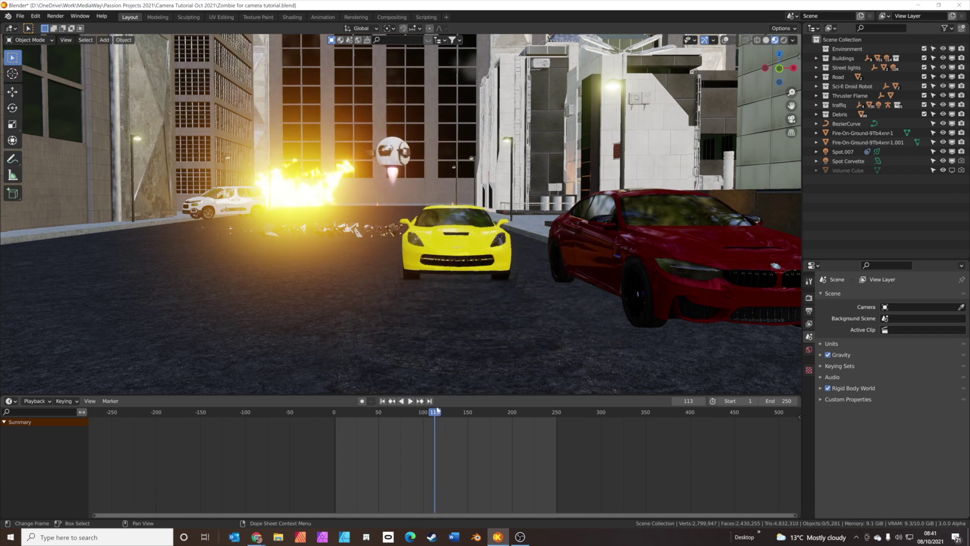
{"action": "scroll", "coordinate": [474, 254], "scroll_direction": "up", "scroll_amount": 5}
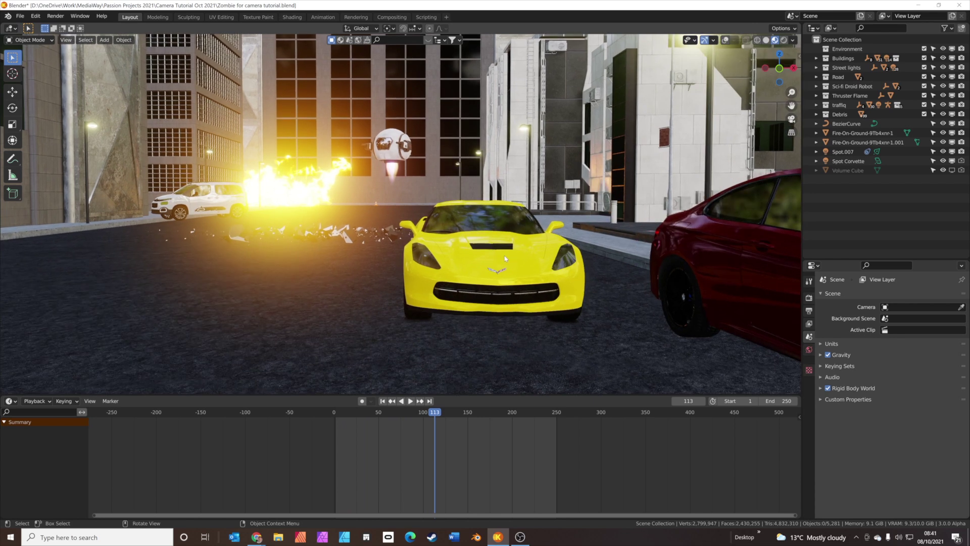
{"action": "middle_click_drag", "start_coordinate": [504, 259], "coordinate": [525, 272]}
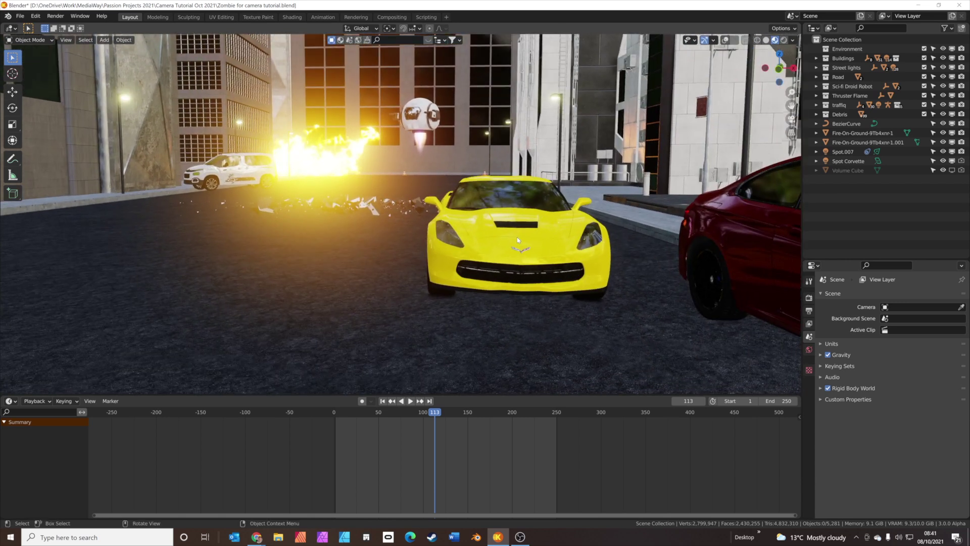
{"action": "key", "text": "shift"}
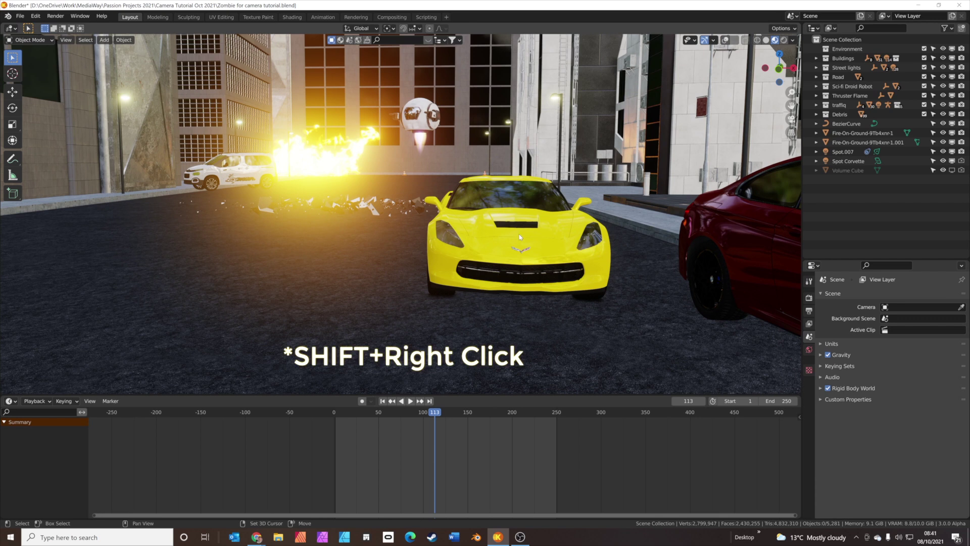
{"action": "left_click", "coordinate": [724, 41]}
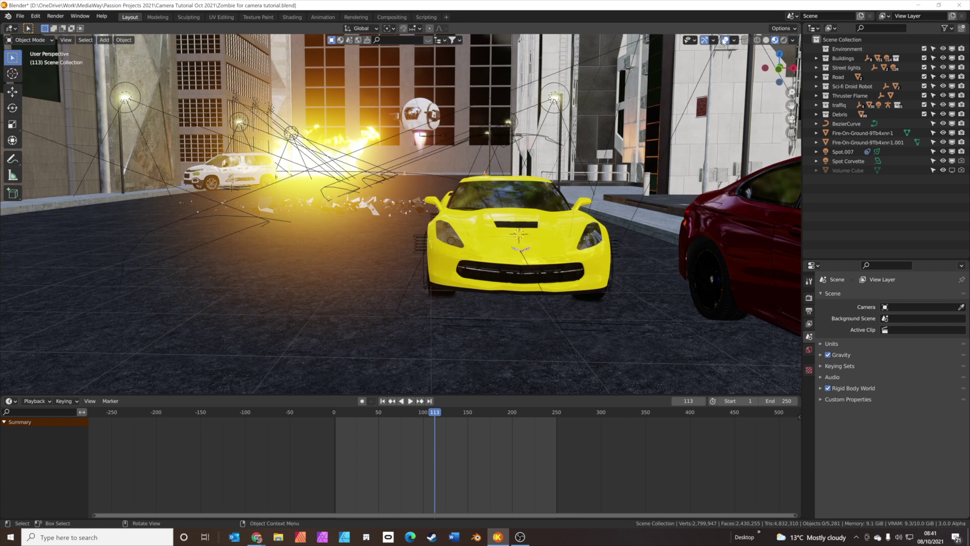
Add a Plain Axes empty at the 3D cursor on the yellow car's hood
{"action": "middle_click_drag", "start_coordinate": [548, 231], "coordinate": [479, 227], "text": "shift"}
{"action": "key", "text": "shift+a"}
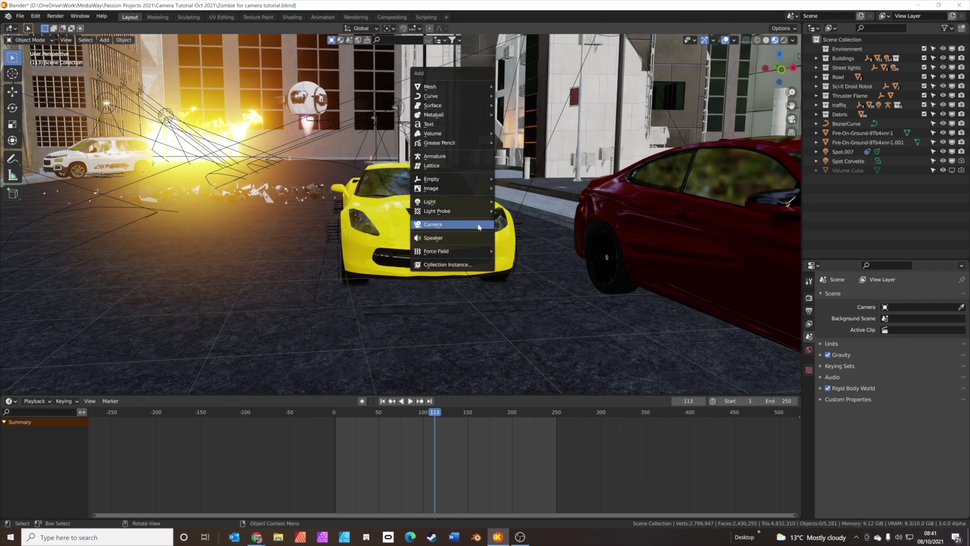
{"action": "mouse_move", "coordinate": [457, 180]}
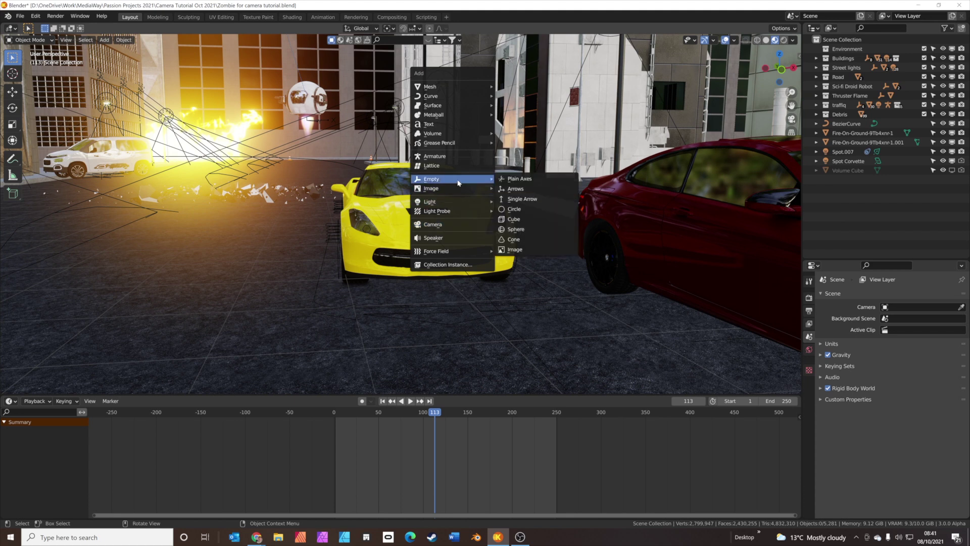
{"action": "left_click", "coordinate": [516, 186]}
{"action": "middle_click_drag", "start_coordinate": [460, 223], "coordinate": [494, 186]}
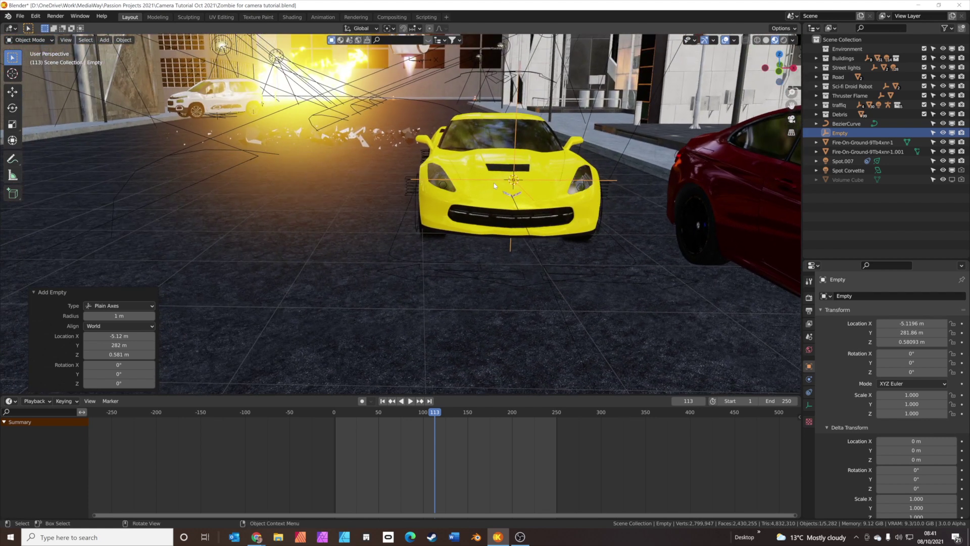
Parent the empty to the yellow Corvette's body using Object (Keep Transform)
{"action": "left_click", "coordinate": [569, 182]}
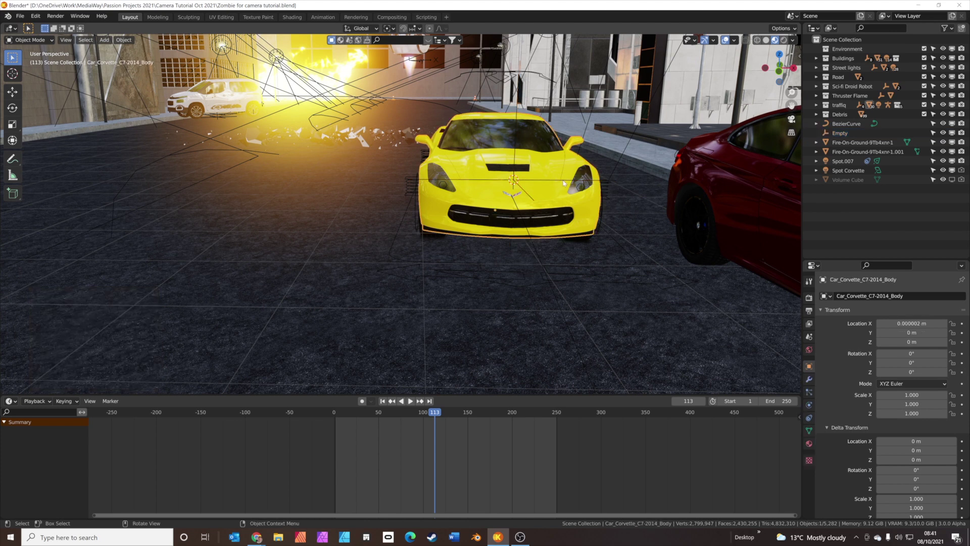
{"action": "left_click", "coordinate": [573, 168], "text": "shift"}
{"action": "left_click", "coordinate": [573, 169], "text": "shift"}
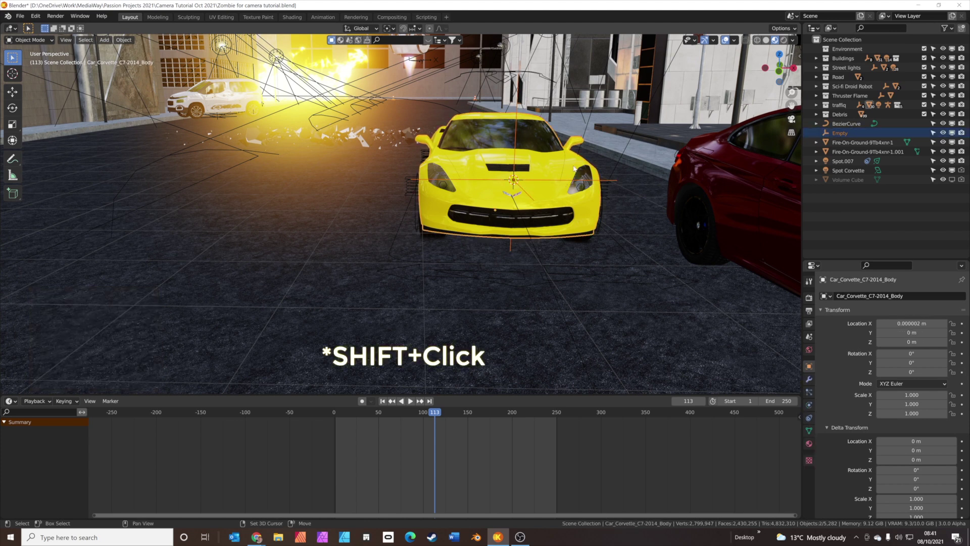
{"action": "key", "text": "ctrl+p"}
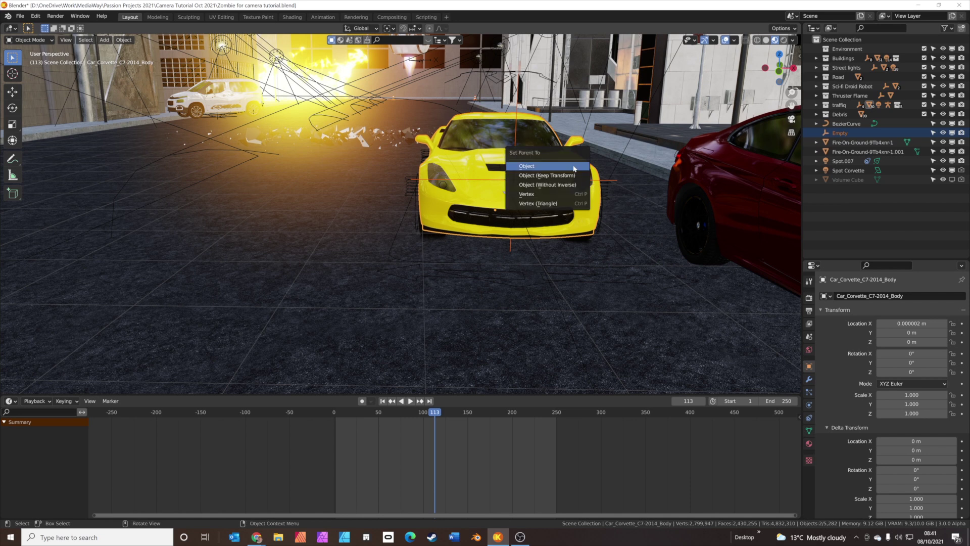
{"action": "left_click", "coordinate": [532, 176]}
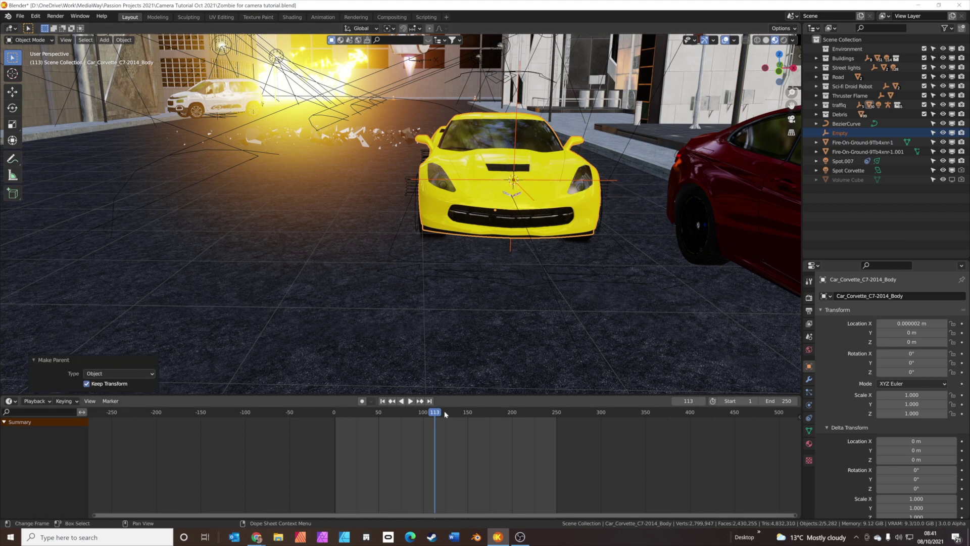
Play and scrub the animation to examine how the empty moves with the yellow car, ending at frame 107
{"action": "key", "text": "space"}
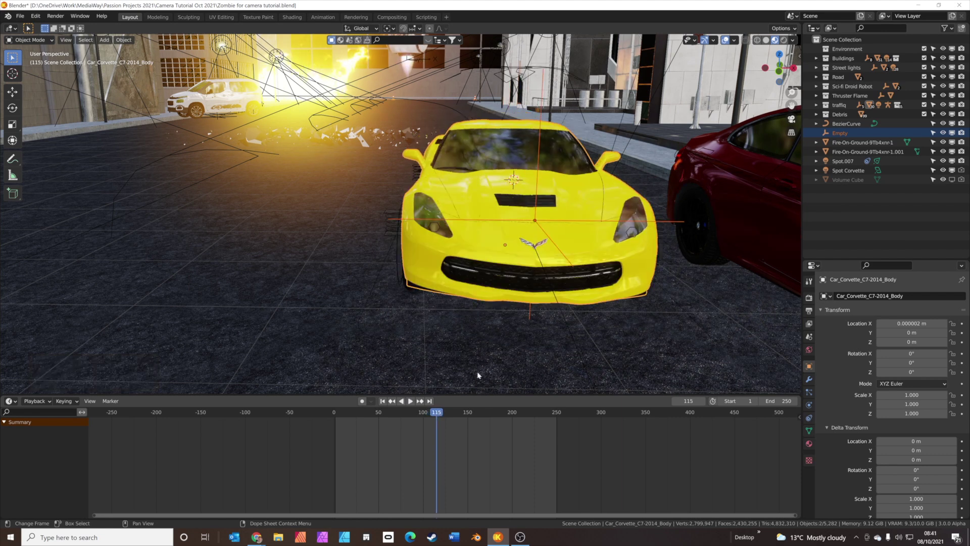
{"action": "key", "text": "space"}
{"action": "key", "text": "space"}
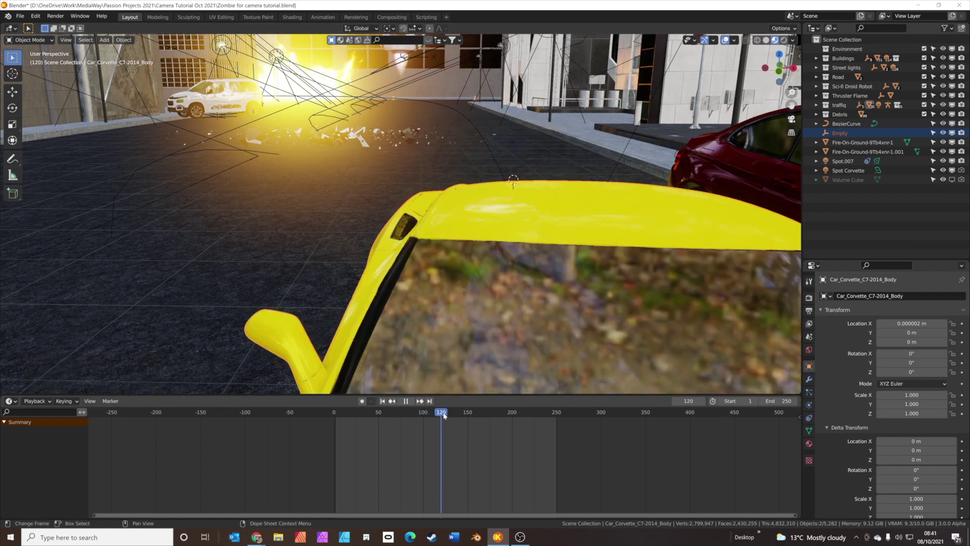
{"action": "mouse_move", "coordinate": [437, 412]}
{"action": "left_mouse_down"}
{"action": "mouse_move", "coordinate": [393, 412]}
{"action": "mouse_move", "coordinate": [441, 412]}
{"action": "mouse_move", "coordinate": [429, 412]}
{"action": "left_mouse_up"}
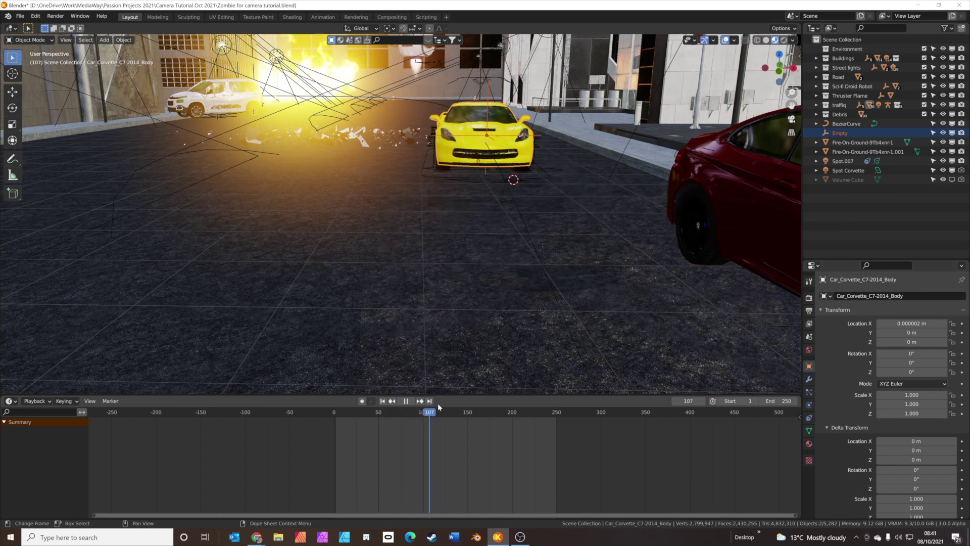
Select the empty on the yellow car's hood and examine its placement from the front
{"action": "mouse_move", "coordinate": [504, 192]}
{"action": "middle_mouse_down", "text": "shift"}
{"action": "mouse_move", "coordinate": [504, 184]}
{"action": "mouse_move", "coordinate": [512, 208]}
{"action": "middle_mouse_up", "text": "shift"}
{"action": "left_click", "coordinate": [558, 210]}
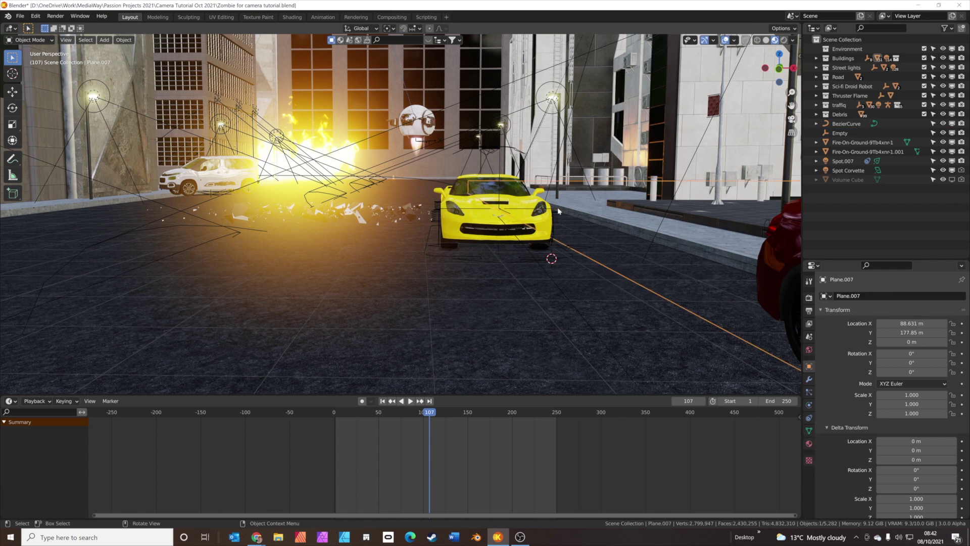
{"action": "left_click", "coordinate": [499, 198]}
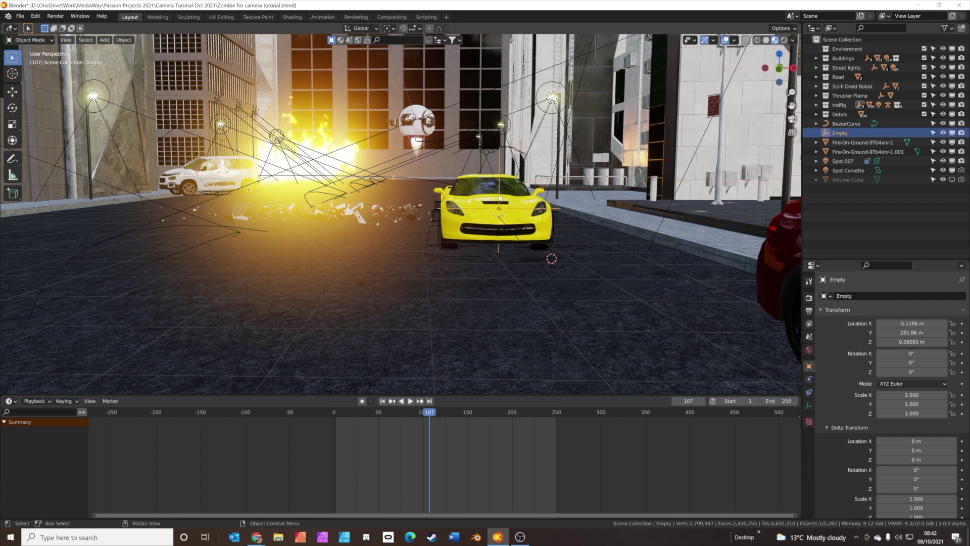
{"action": "middle_click_drag", "start_coordinate": [499, 198], "coordinate": [459, 205], "text": "shift"}
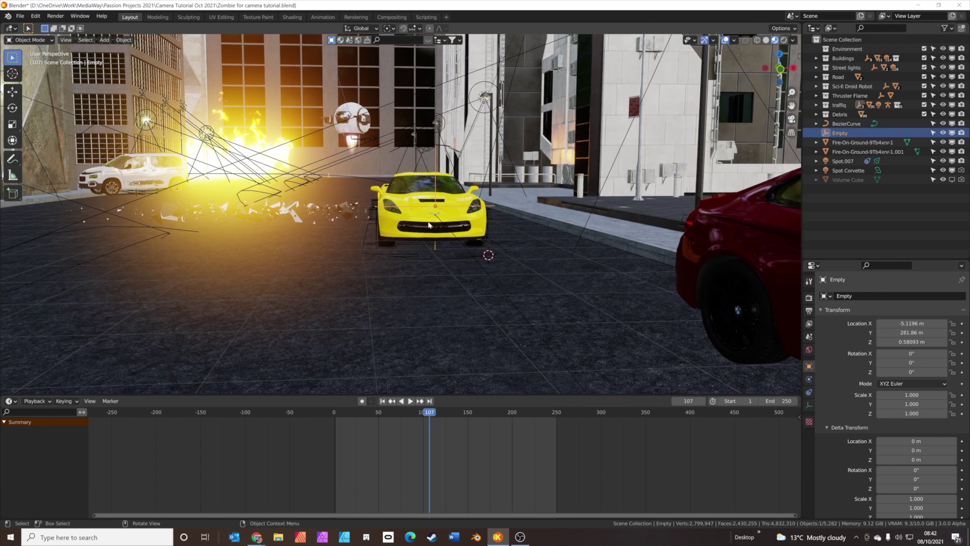
{"action": "middle_click_drag", "start_coordinate": [513, 239], "coordinate": [399, 216], "text": "shift"}
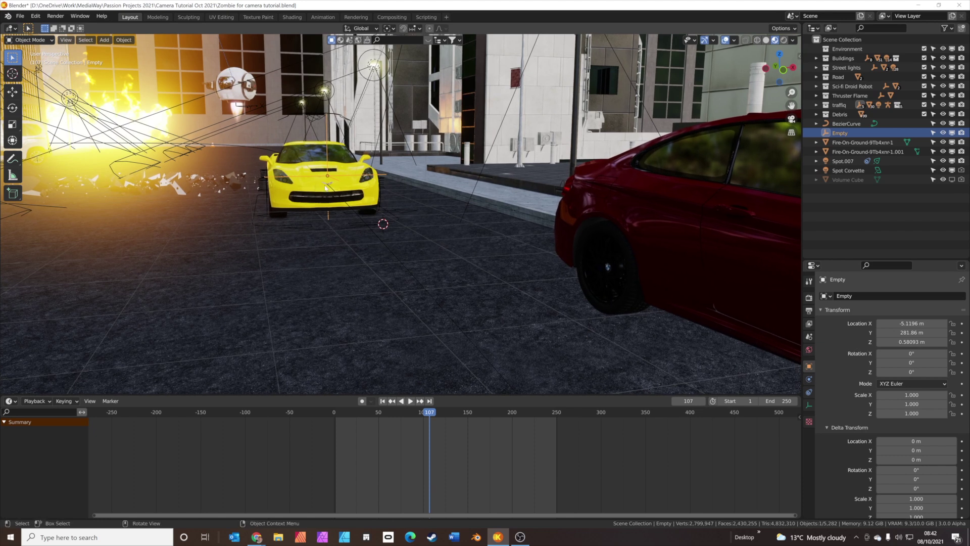
{"action": "left_click", "coordinate": [382, 176]}
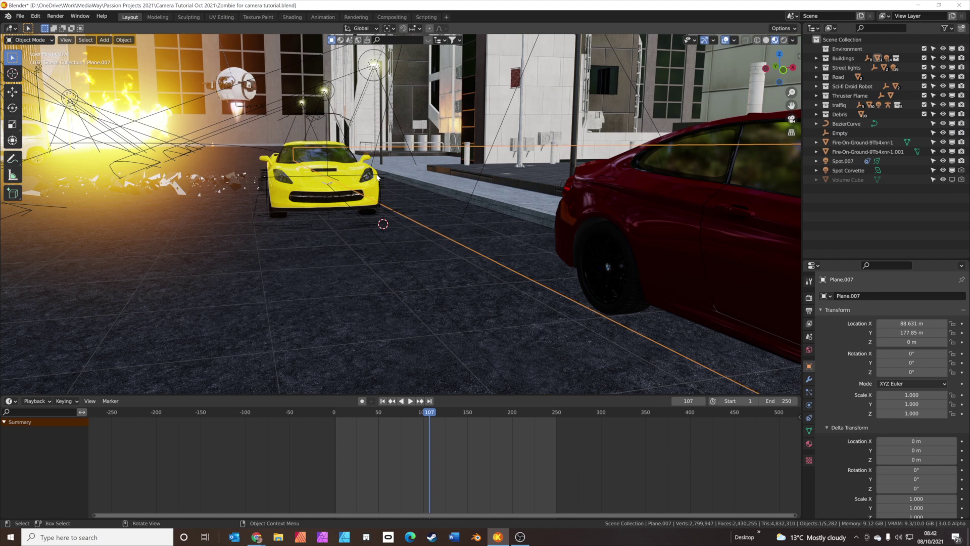
{"action": "left_click", "coordinate": [374, 177]}
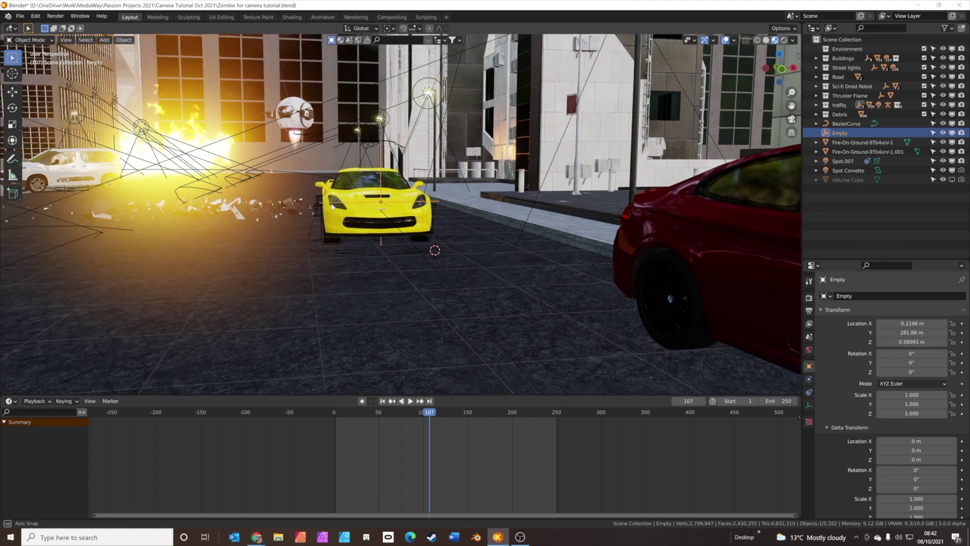
Add a new camera and align it to a close view of the yellow car's front corner
{"action": "middle_click_drag", "start_coordinate": [355, 213], "coordinate": [420, 205]}
{"action": "scroll", "coordinate": [518, 235], "scroll_direction": "up", "scroll_amount": 5}
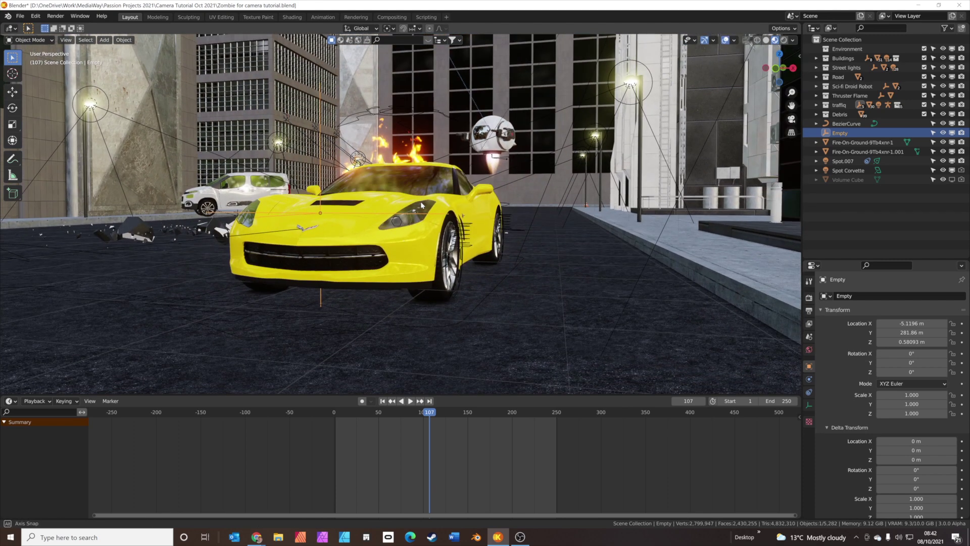
{"action": "scroll", "coordinate": [420, 204], "scroll_direction": "up", "scroll_amount": 2}
{"action": "key", "text": "shift+a"}
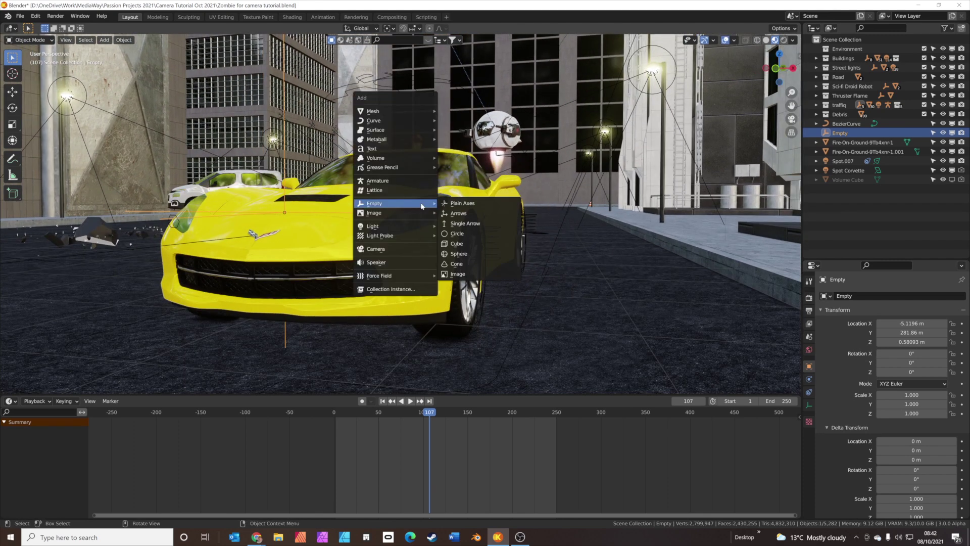
{"action": "left_click", "coordinate": [430, 247]}
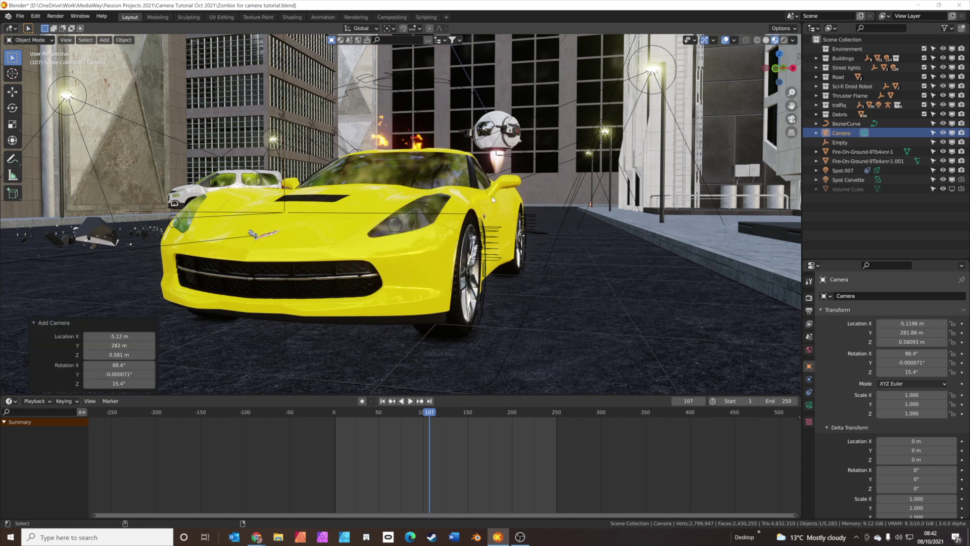
{"action": "key", "text": "ctrl+alt+KP_0"}
Fly the camera to the yellow car's opposite front corner, about X -7.81 m, Y 281.66 m, Z 0.75 m, keeping the whole car framed
{"action": "key", "text": "shift+grave"}
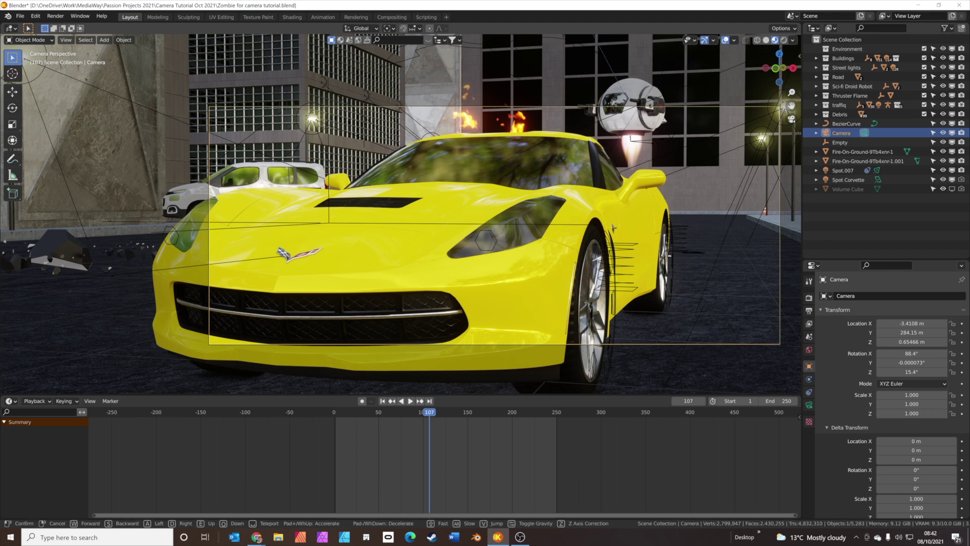
{"action": "key", "text": "s"}
{"action": "key", "text": "a"}
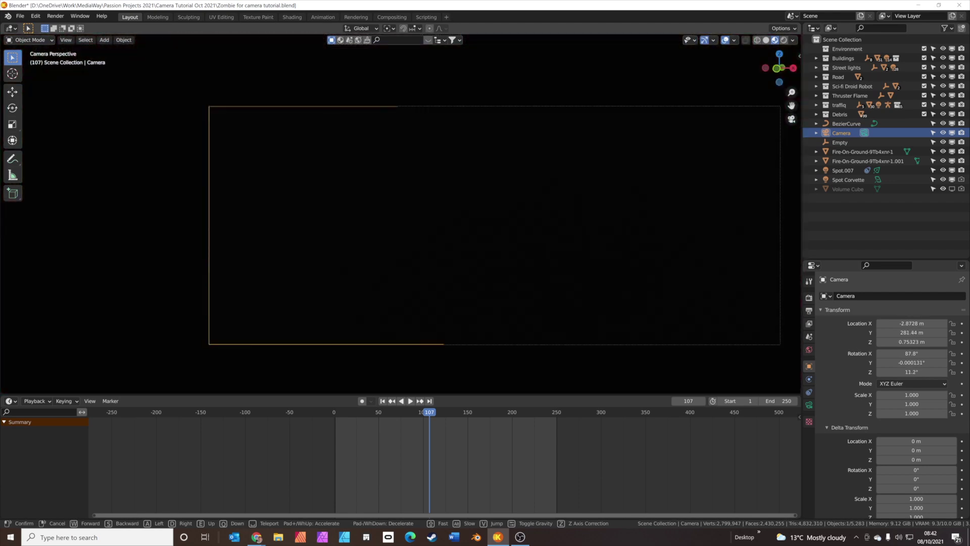
{"action": "key", "text": "a"}
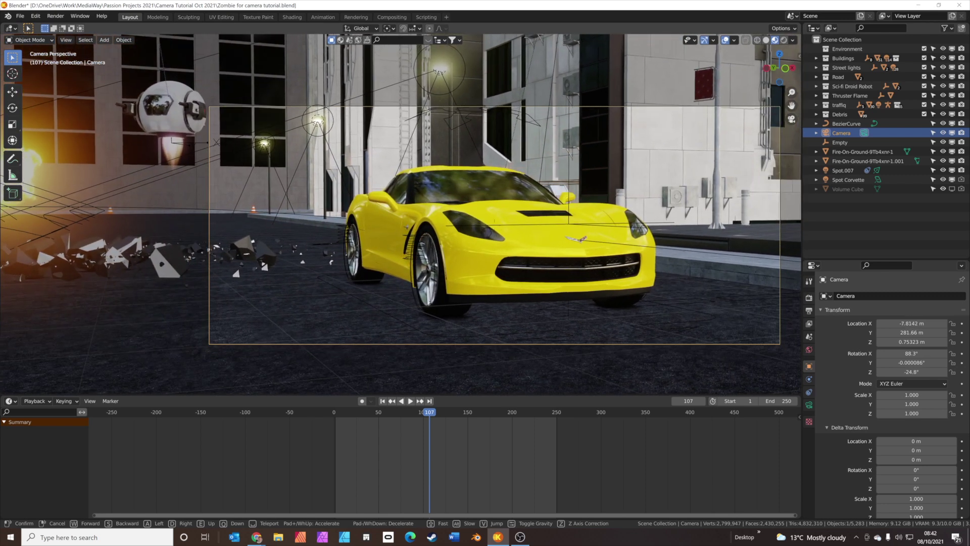
{"action": "left_click", "coordinate": [401, 217]}
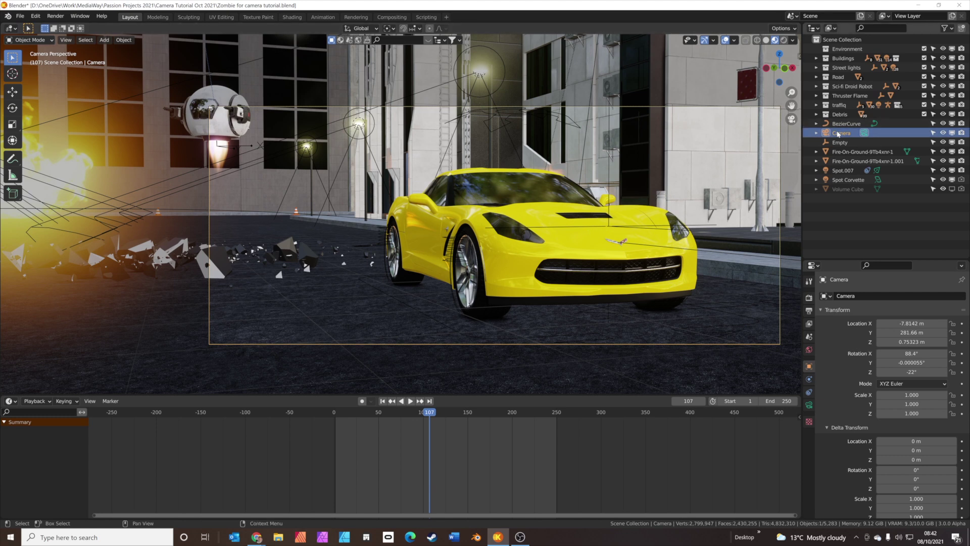
Parent the new camera to the empty on the yellow car using Object (Keep Transform)
{"action": "left_click", "coordinate": [541, 230], "text": "shift"}
{"action": "key", "text": "ctrl+p"}
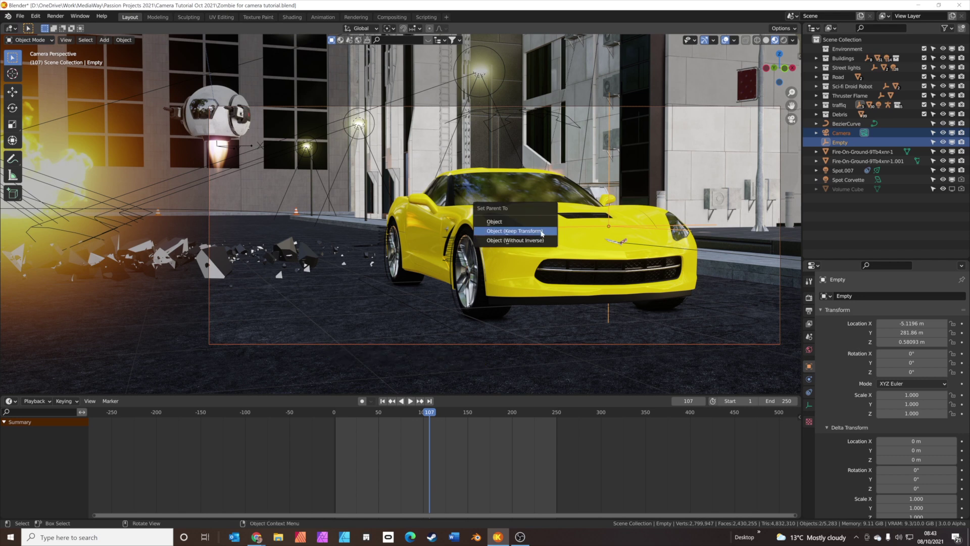
{"action": "left_click", "coordinate": [514, 231]}
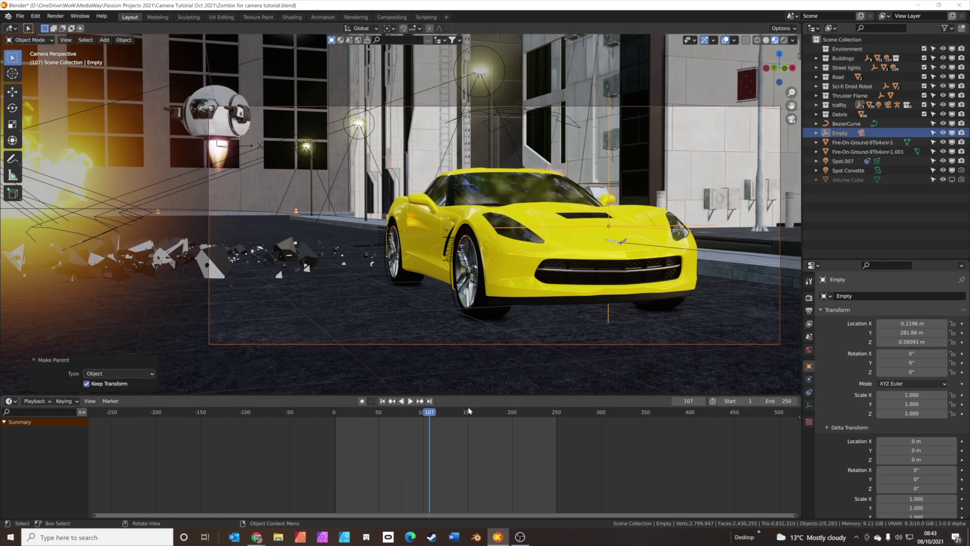
Play and scrub the animation from around frame 100 to examine the camera following the car, stopping at frame 104
{"action": "left_click", "coordinate": [423, 413]}
{"action": "key", "text": "space"}
{"action": "mouse_move", "coordinate": [423, 413]}
{"action": "left_mouse_down"}
{"action": "mouse_move", "coordinate": [363, 416]}
{"action": "mouse_move", "coordinate": [493, 424]}
{"action": "mouse_move", "coordinate": [328, 428]}
{"action": "mouse_move", "coordinate": [431, 434]}
{"action": "mouse_move", "coordinate": [428, 426]}
{"action": "left_mouse_up"}
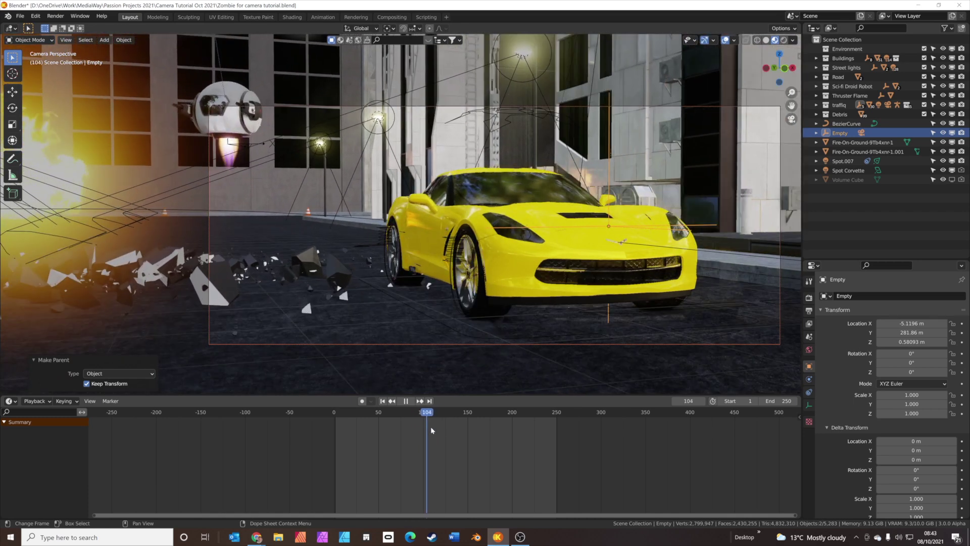
Rotate the empty on the yellow car about -7.4° in the camera view and about -18° around global Z
{"action": "left_click", "coordinate": [609, 150]}
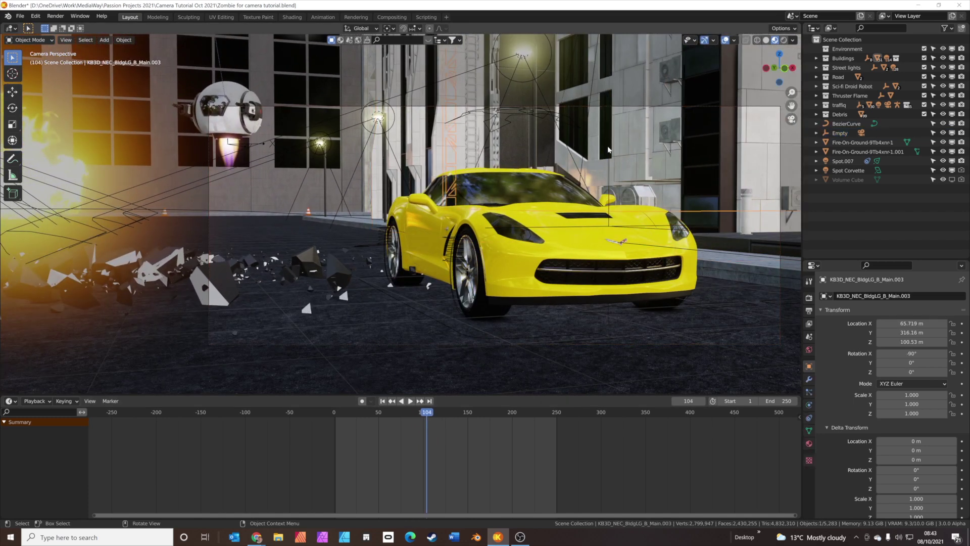
{"action": "left_click", "coordinate": [609, 214]}
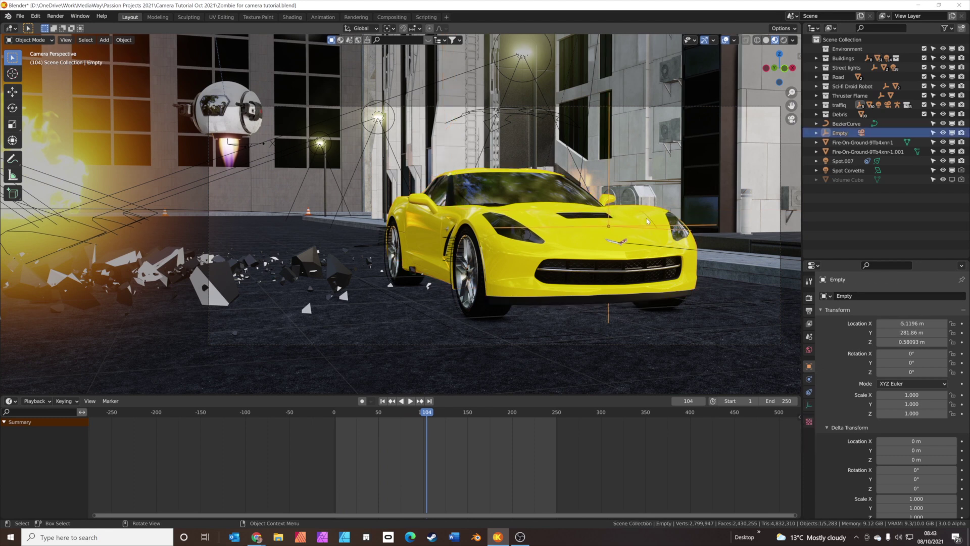
{"action": "key", "text": "r"}
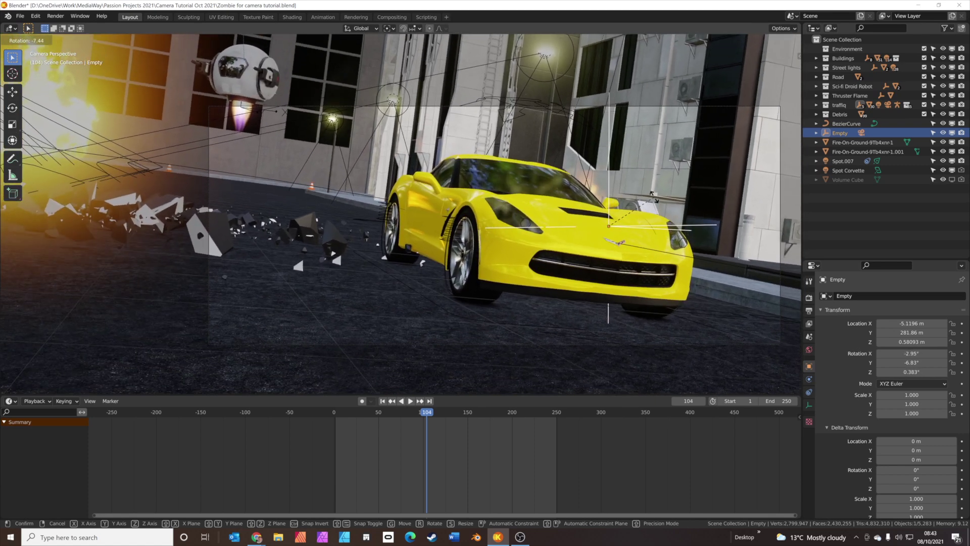
{"action": "left_click", "coordinate": [654, 198]}
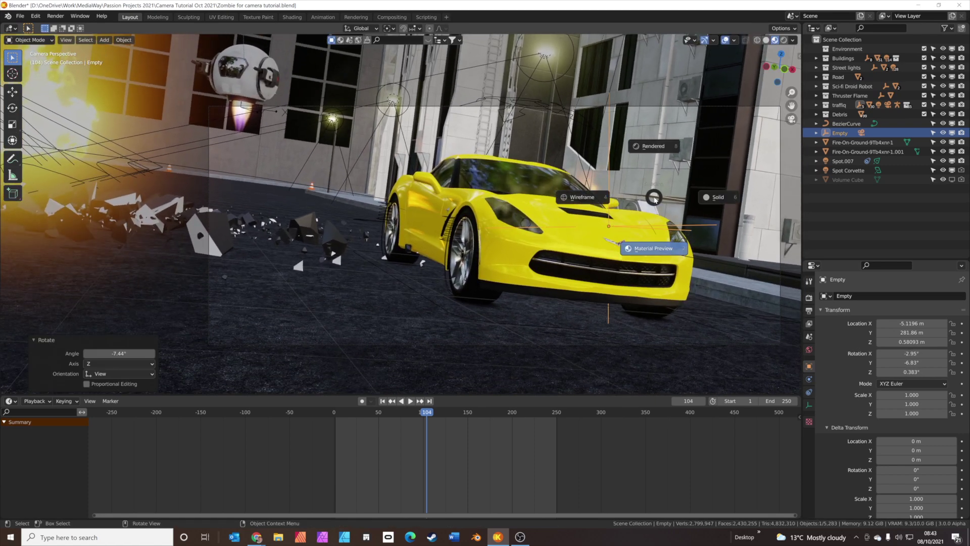
{"action": "key", "text": "r"}
{"action": "key", "text": "z"}
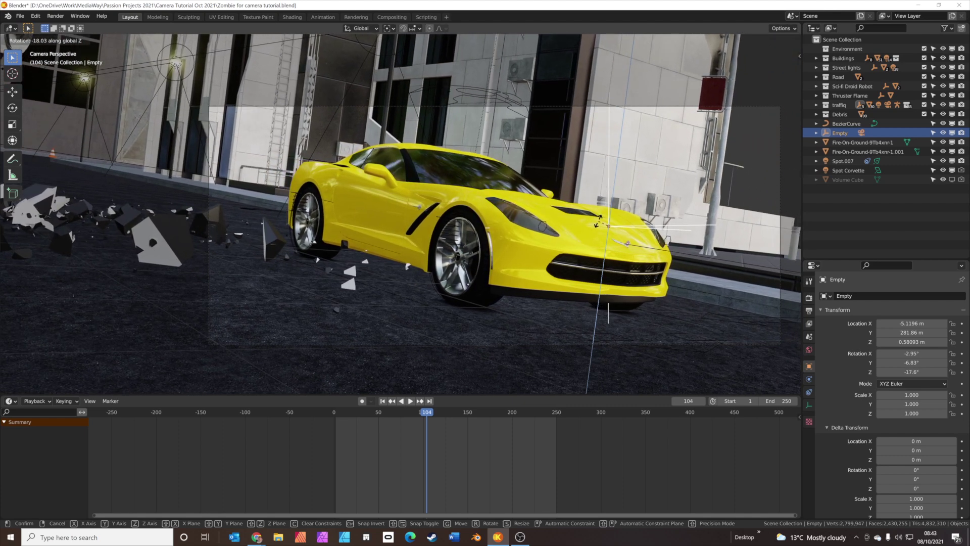
{"action": "left_click", "coordinate": [596, 222]}
Insert a Rotation keyframe for the empty at frame 32
{"action": "key", "text": "space"}
{"action": "left_click_drag", "start_coordinate": [427, 411], "coordinate": [357, 411]}
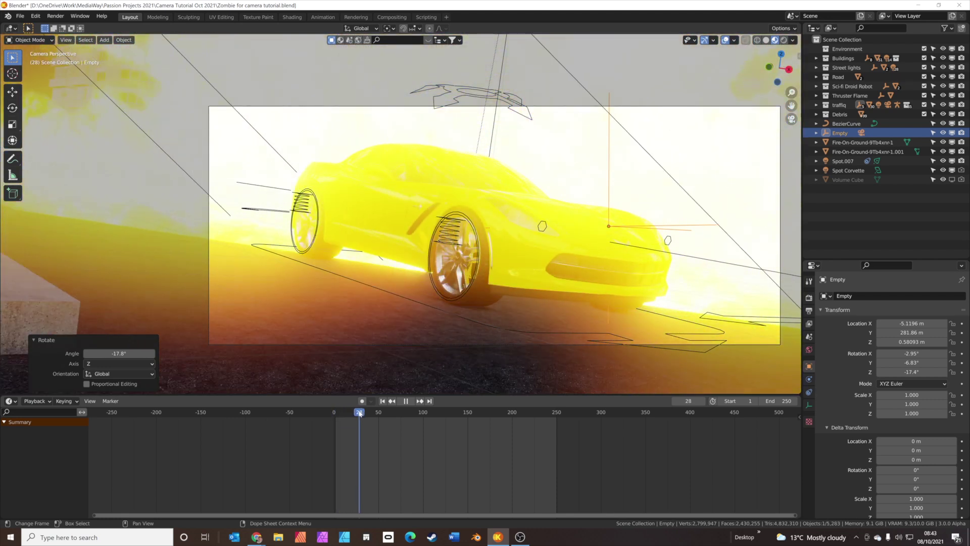
{"action": "key", "text": "space"}
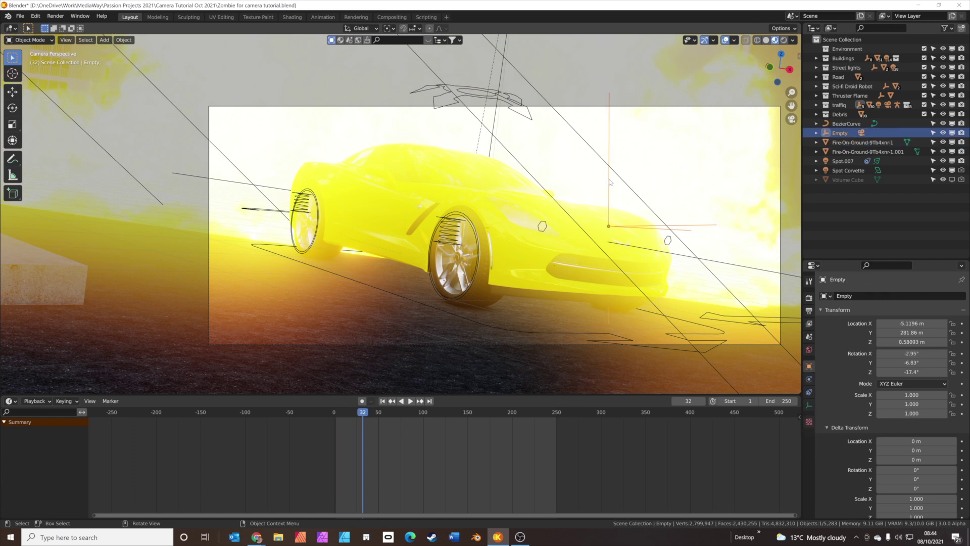
{"action": "key", "text": "i"}
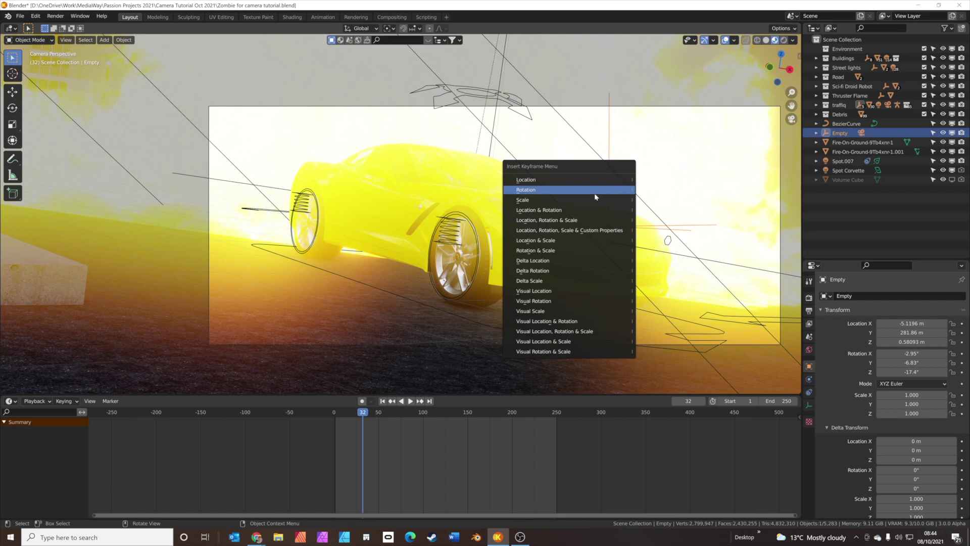
{"action": "key", "text": "Return"}
At frame 109, rotate the empty about 50.5° around global Z and insert a Rotation keyframe
{"action": "key", "text": "space"}
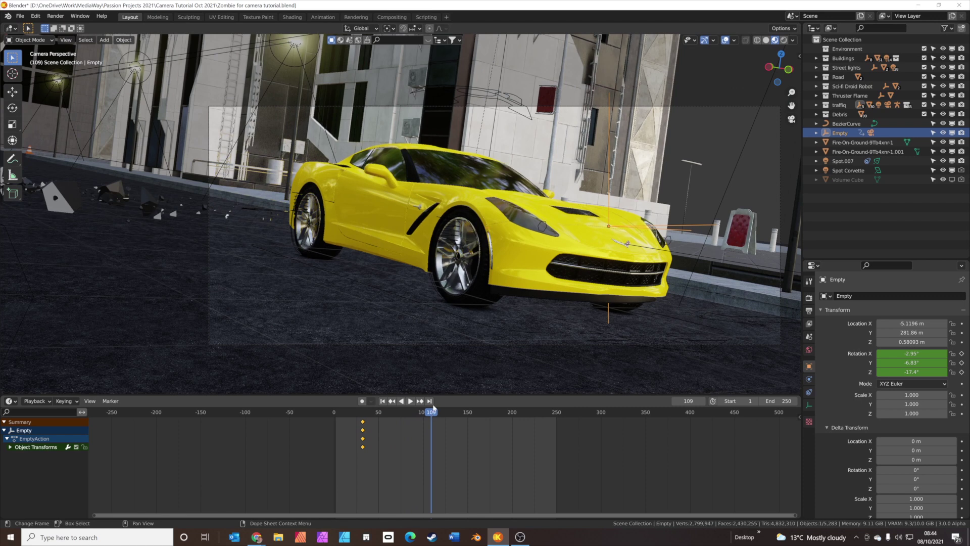
{"action": "key", "text": "space"}
{"action": "key", "text": "r"}
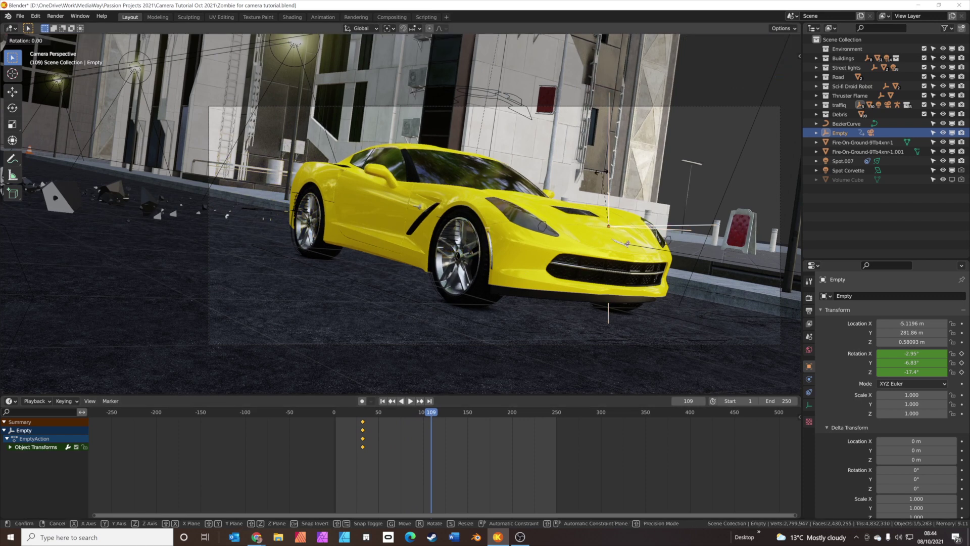
{"action": "key", "text": "z"}
{"action": "key", "text": "z"}
{"action": "key", "text": "z"}
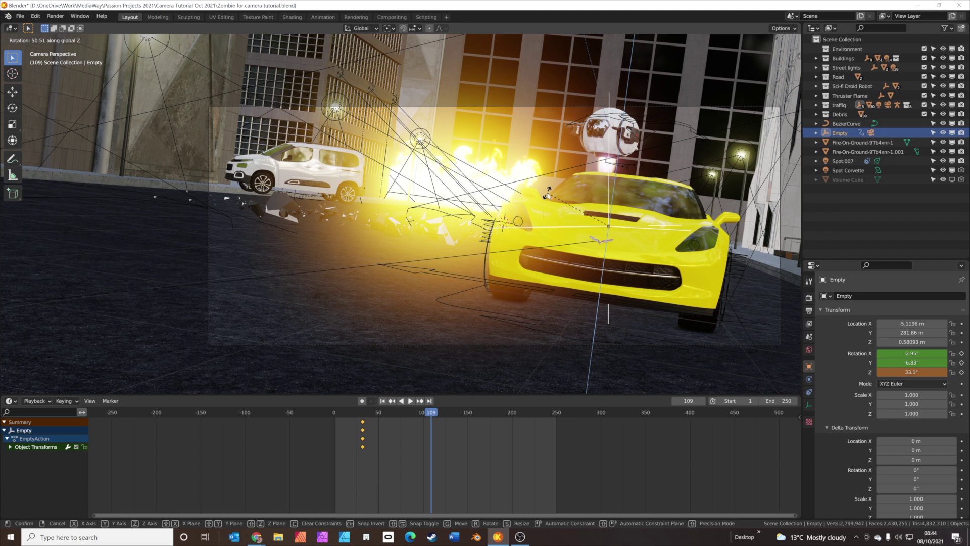
{"action": "left_click", "coordinate": [548, 195]}
{"action": "key", "text": "i"}
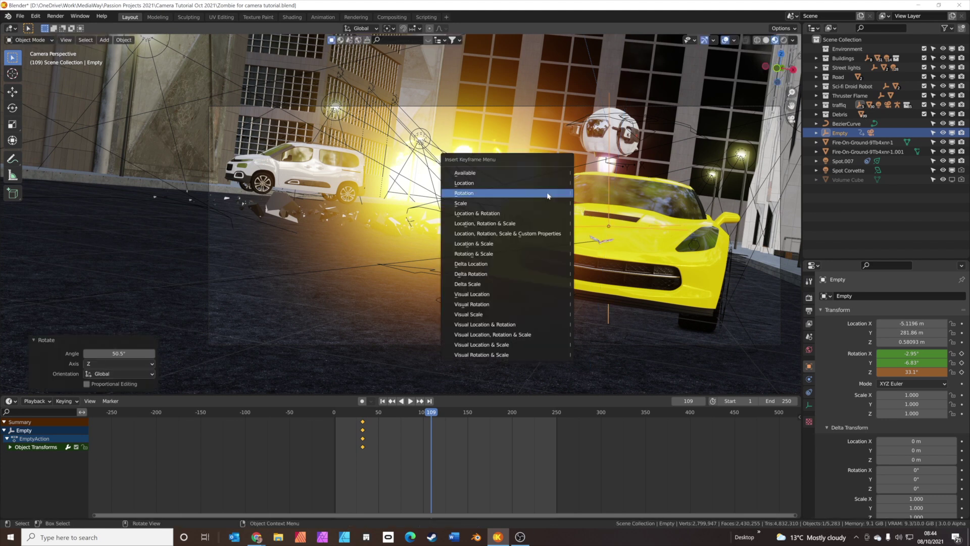
At frame 173, rotate the empty about -162° around global Z and insert a Rotation keyframe
{"action": "left_click_drag", "start_coordinate": [431, 415], "coordinate": [387, 415]}
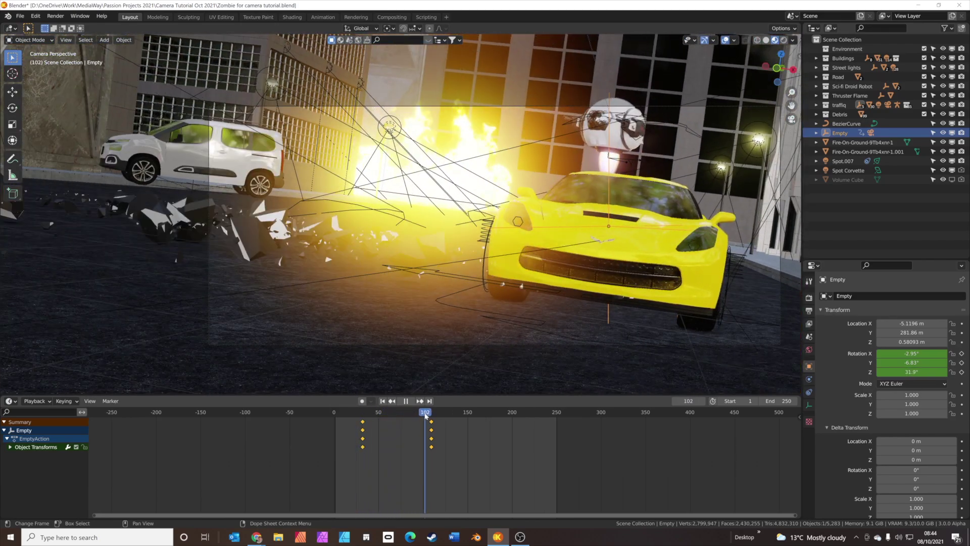
{"action": "left_click_drag", "start_coordinate": [422, 415], "coordinate": [484, 419]}
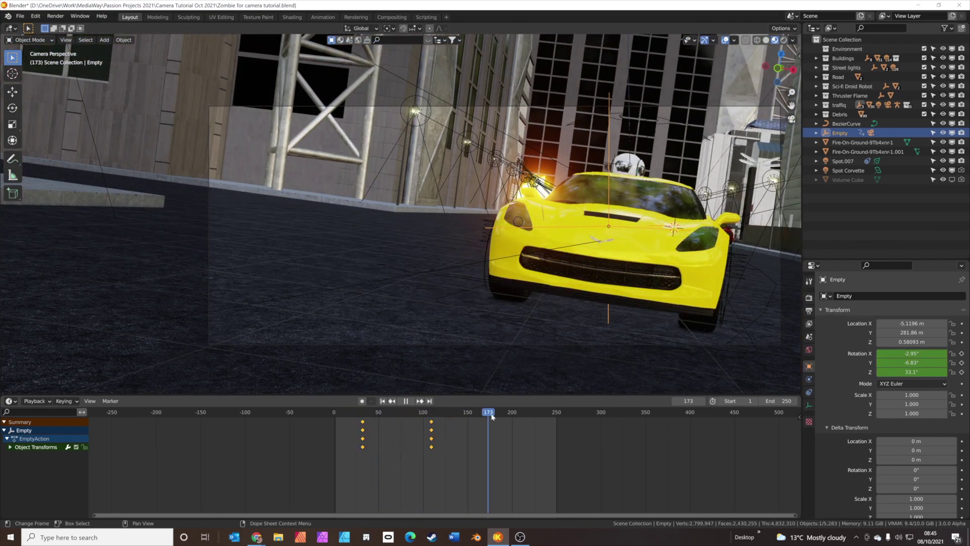
{"action": "key", "text": "space"}
{"action": "key", "text": "r"}
{"action": "key", "text": "z"}
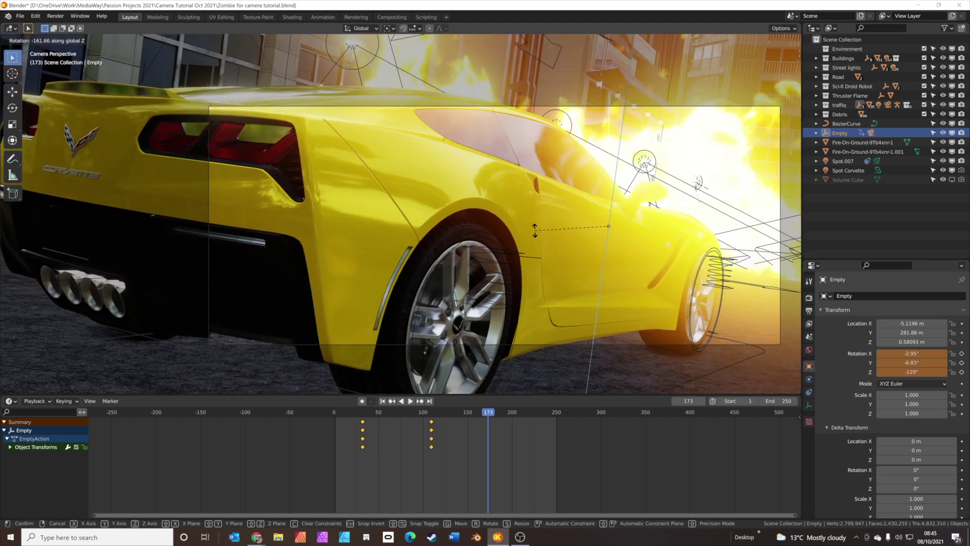
{"action": "left_click", "coordinate": [534, 230]}
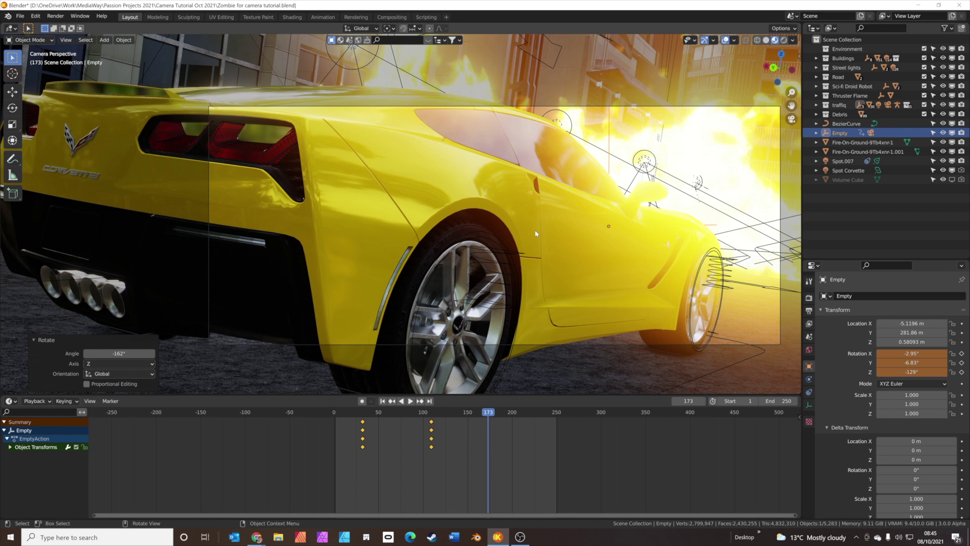
{"action": "key", "text": "i"}
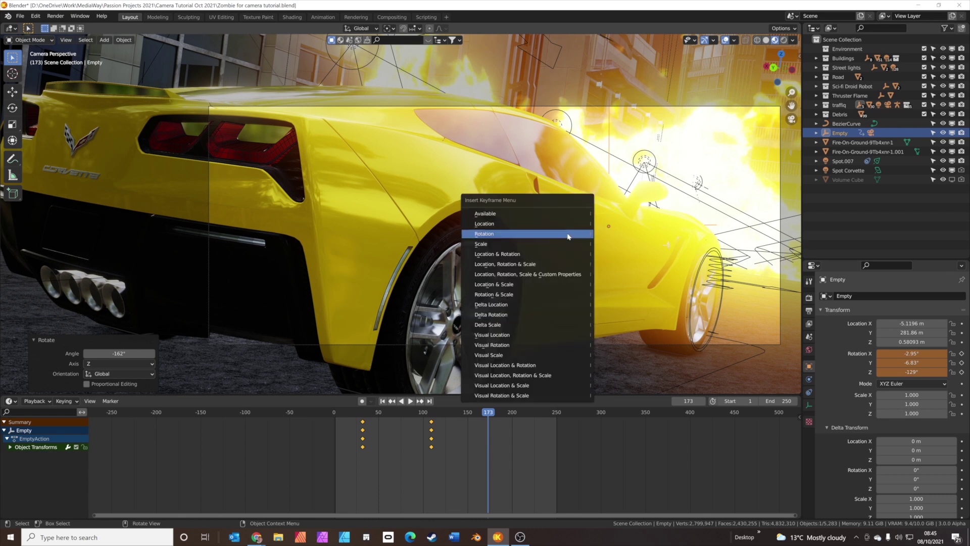
{"action": "left_click", "coordinate": [568, 236]}
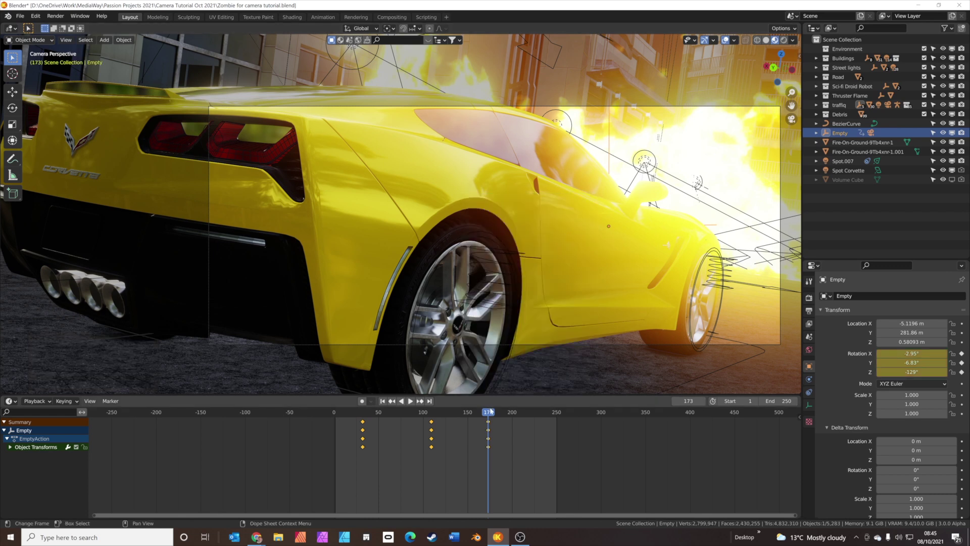
Play the animation from its beginning to examine the camera's orbit around the yellow car
{"action": "left_click", "coordinate": [401, 400]}
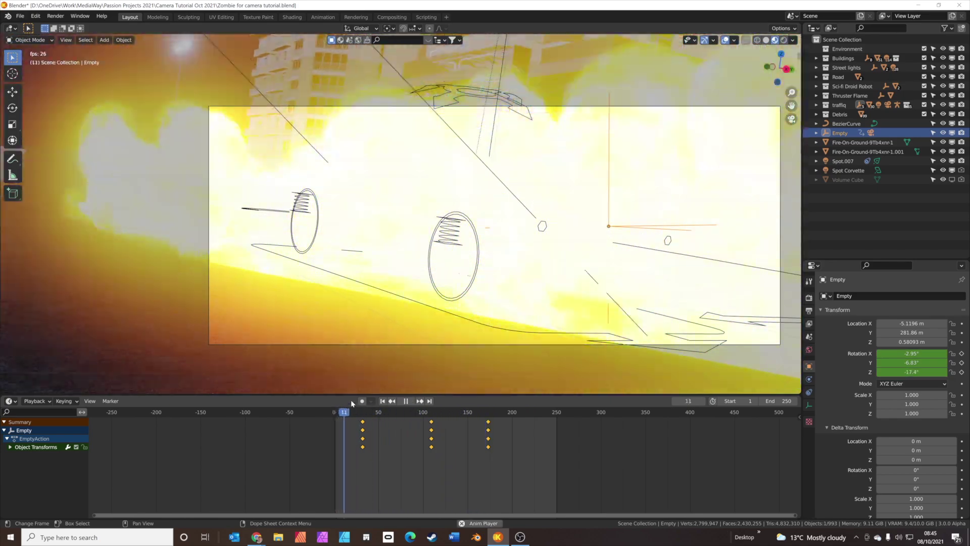
{"action": "key", "text": "space"}
{"action": "key", "text": "space"}
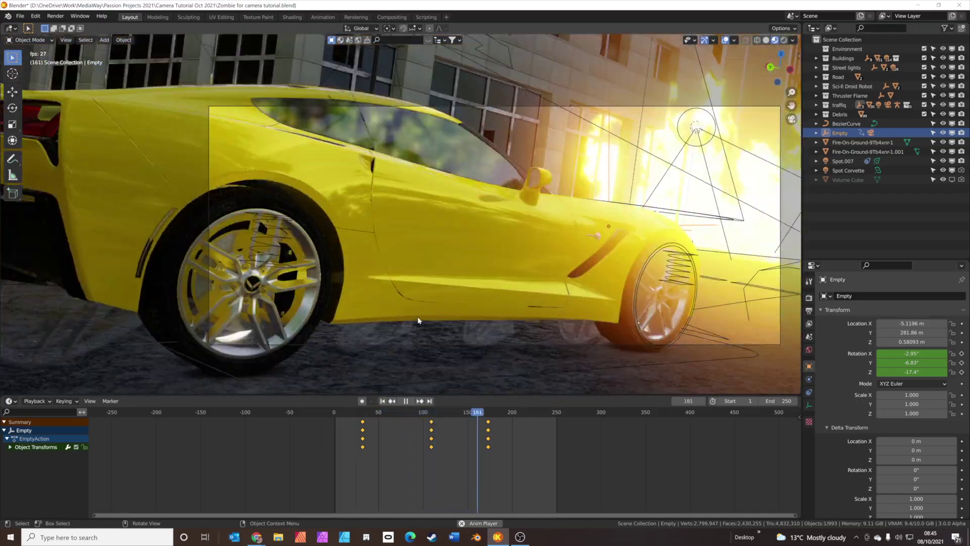
{"action": "key", "text": "space"}
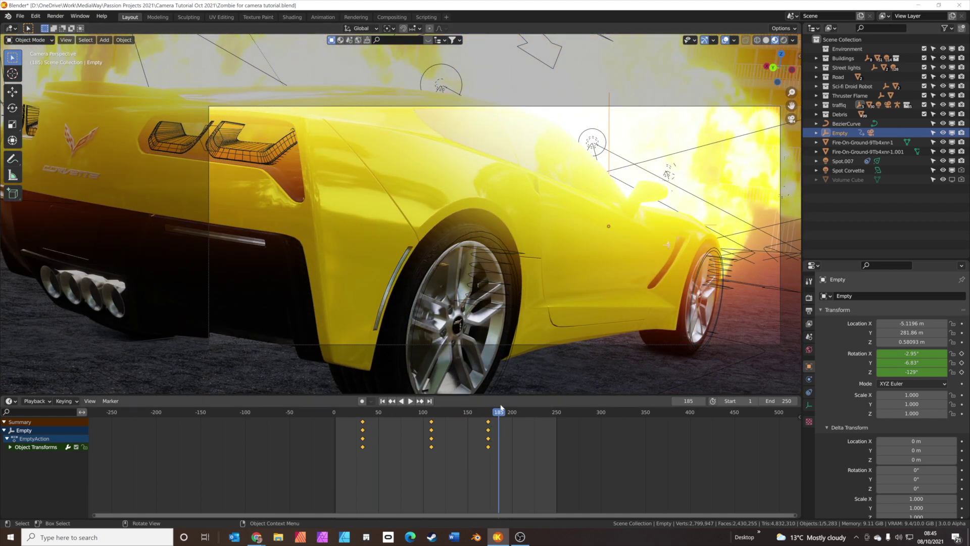
Insert a Scale keyframe for the empty at its existing rotation keyframe on frame 109
{"action": "left_click_drag", "start_coordinate": [496, 413], "coordinate": [490, 410]}
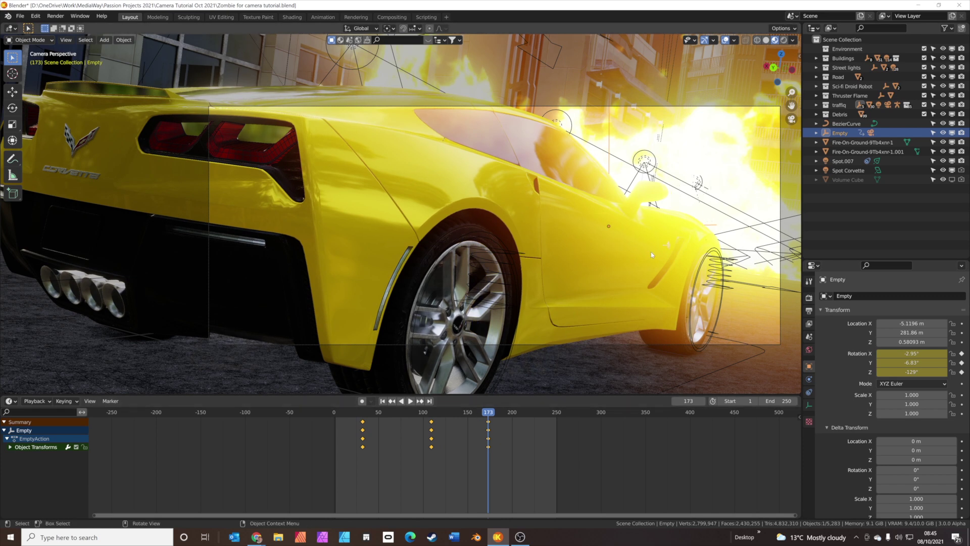
{"action": "key", "text": "Down"}
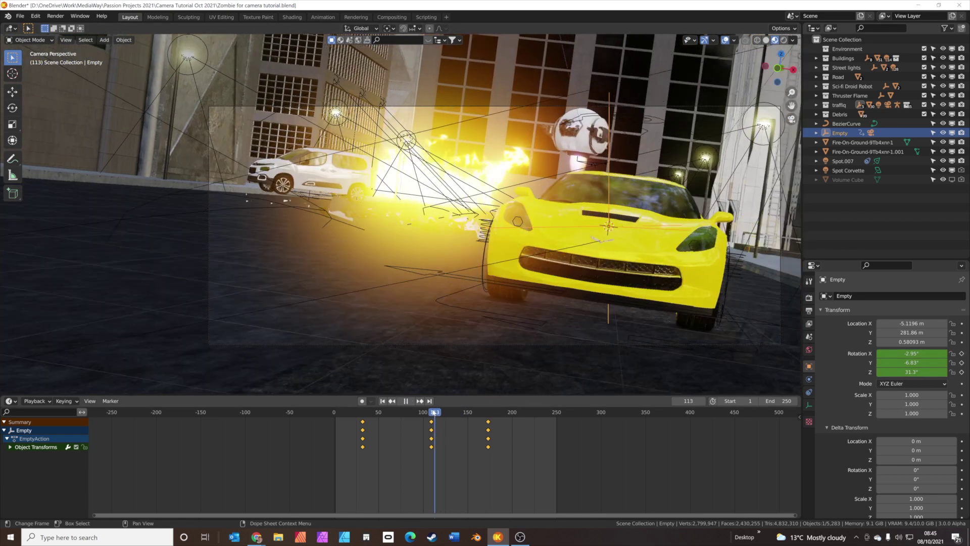
{"action": "key", "text": "i"}
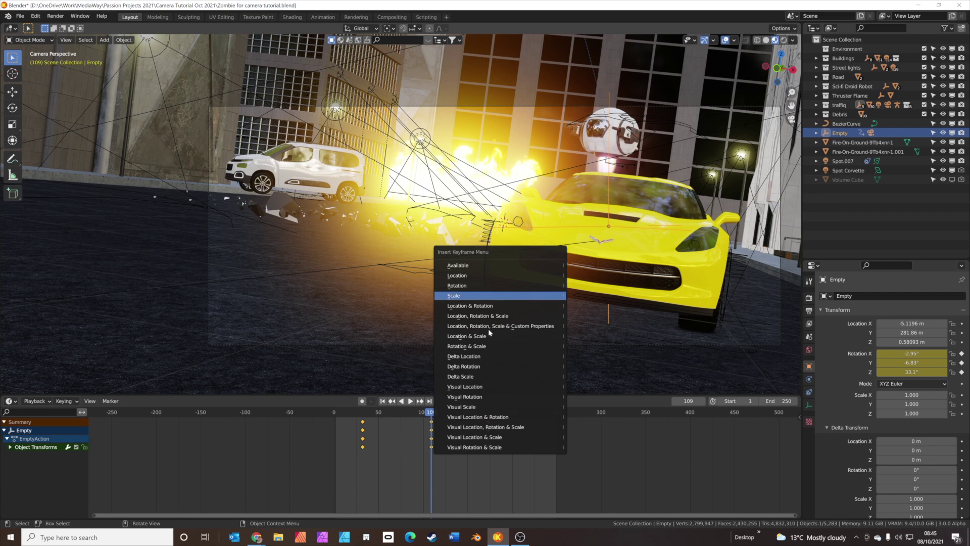
{"action": "key", "text": "space"}
{"action": "key", "text": "space"}
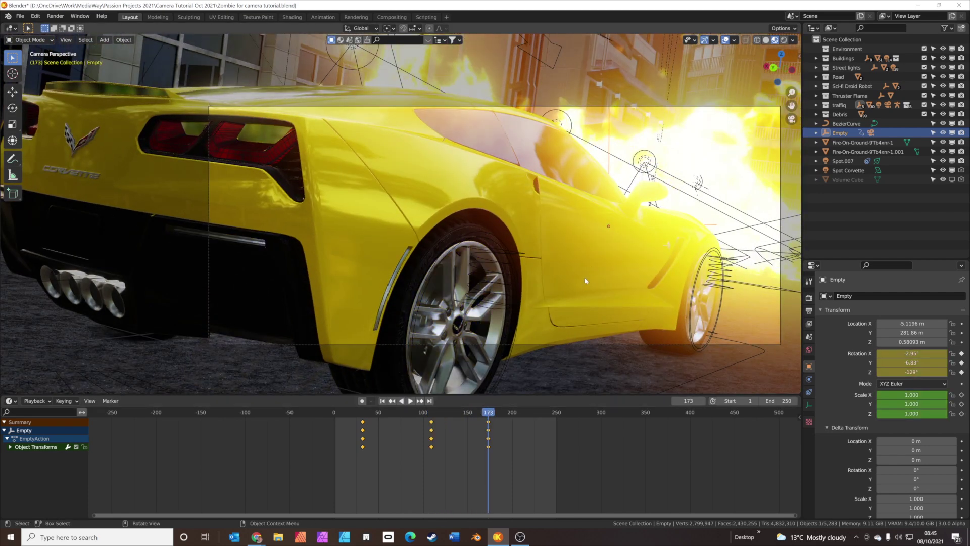
At frame 173, scale the empty up to about 1.75 and insert a Scale keyframe
{"action": "key", "text": "s"}
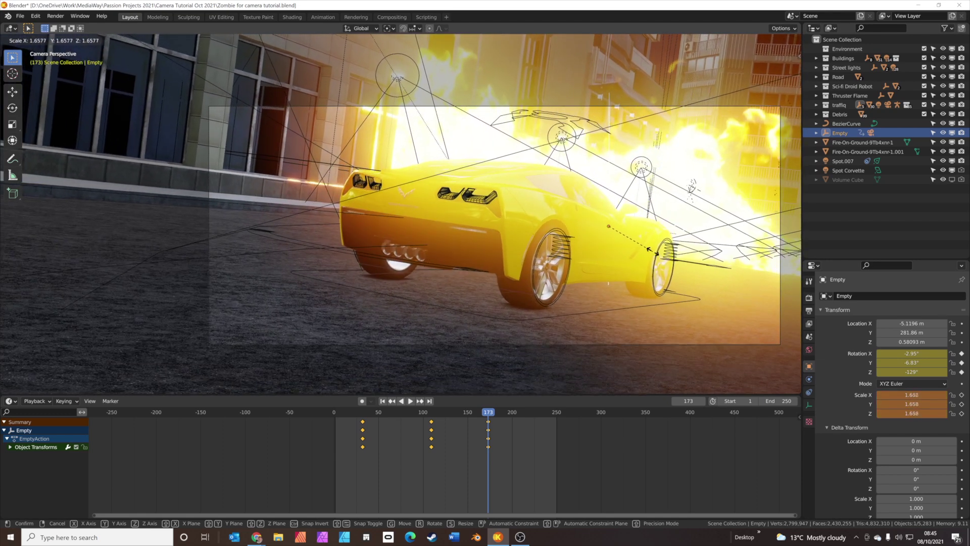
{"action": "left_click", "coordinate": [661, 256]}
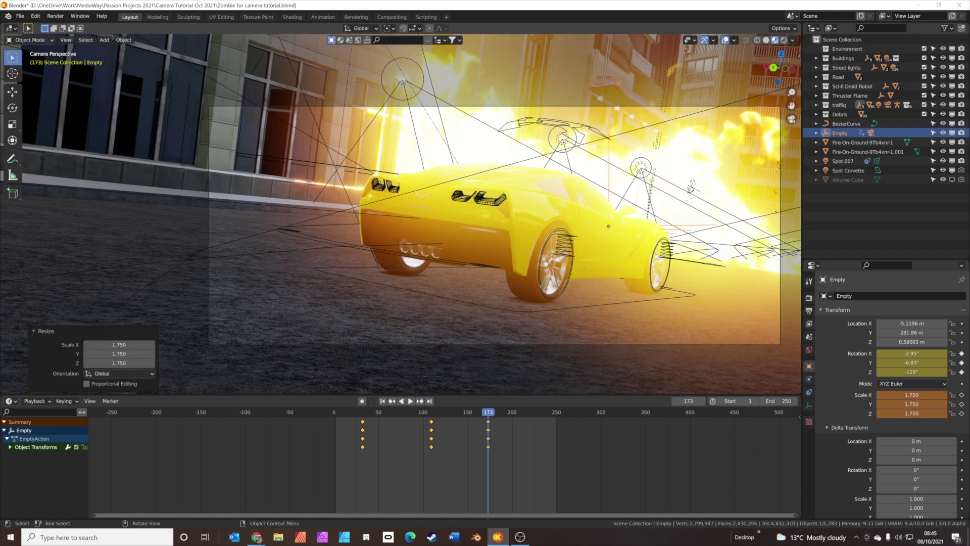
{"action": "key", "text": "i"}
{"action": "left_click", "coordinate": [655, 256]}
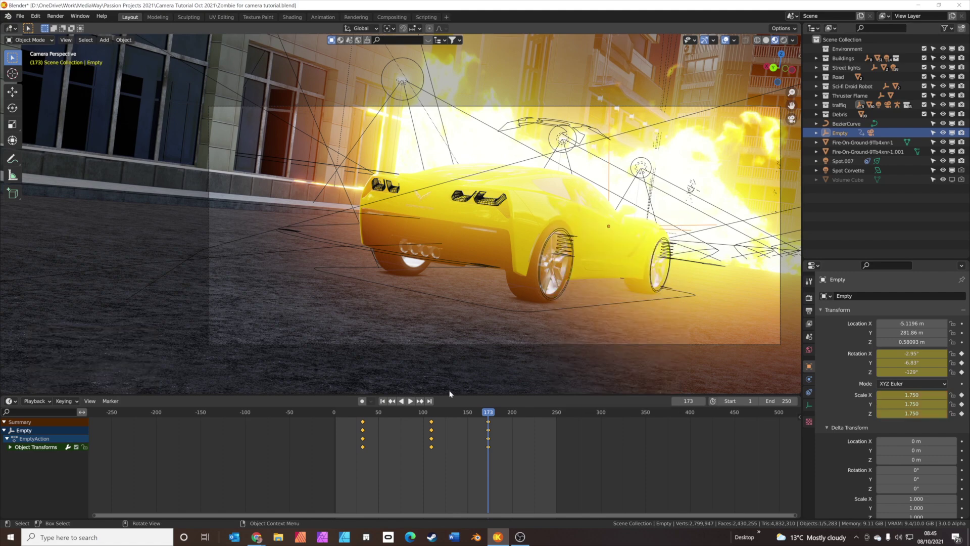
Save the file and play the animation from frame 0 to examine the camera's orbit and pull-back
{"action": "left_click_drag", "start_coordinate": [488, 412], "coordinate": [333, 420]}
{"action": "key", "text": "ctrl+s"}
{"action": "key", "text": "space"}
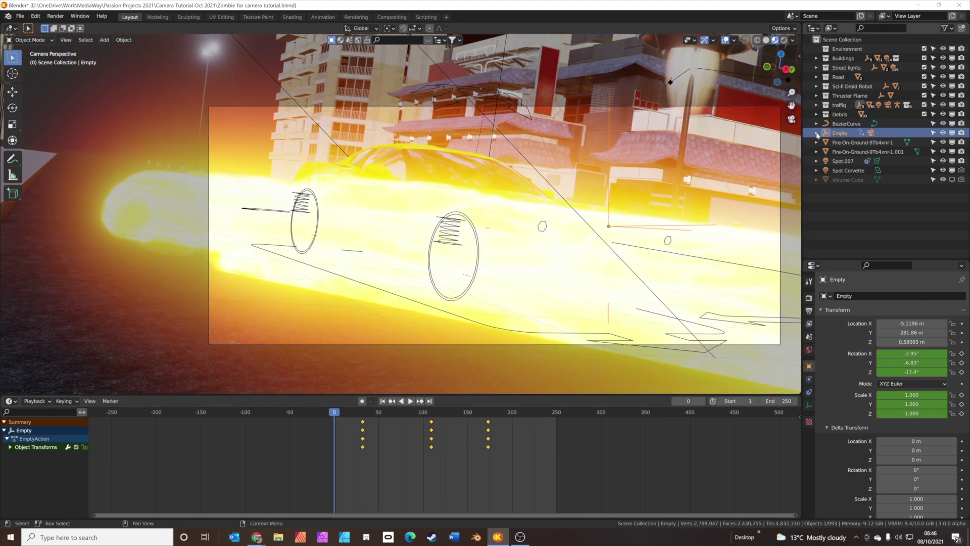
Select the camera parented under the empty and insert a Rotation keyframe for it at frame 0
{"action": "left_click", "coordinate": [816, 132]}
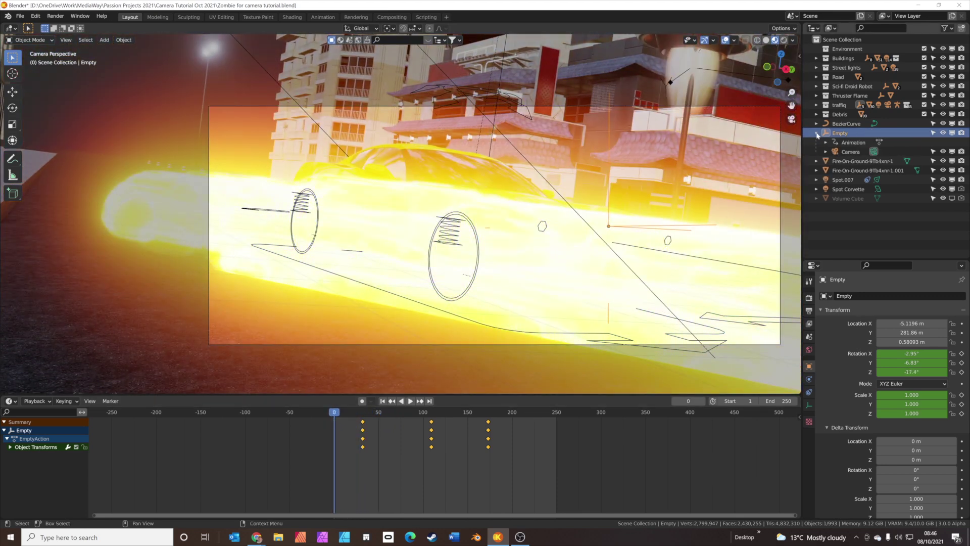
{"action": "left_click", "coordinate": [843, 153]}
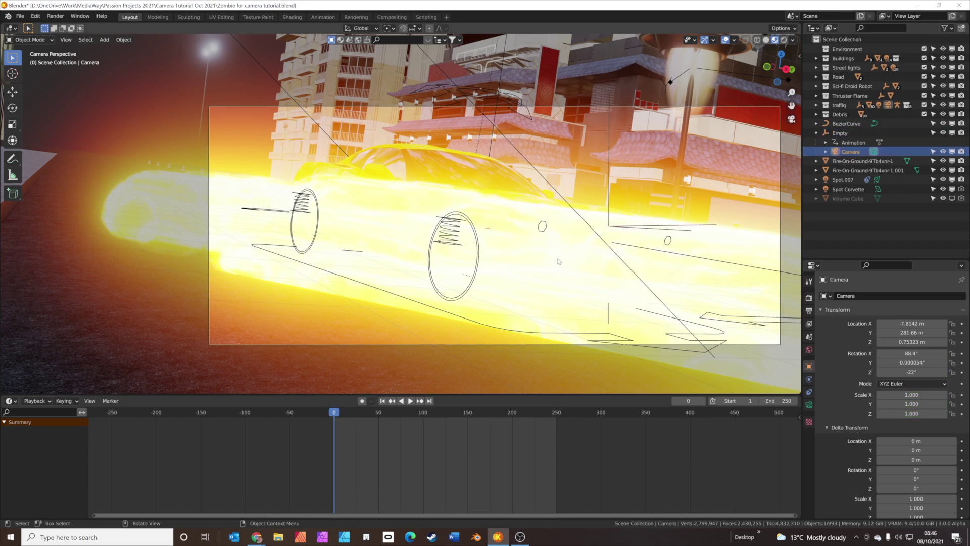
{"action": "key", "text": "i"}
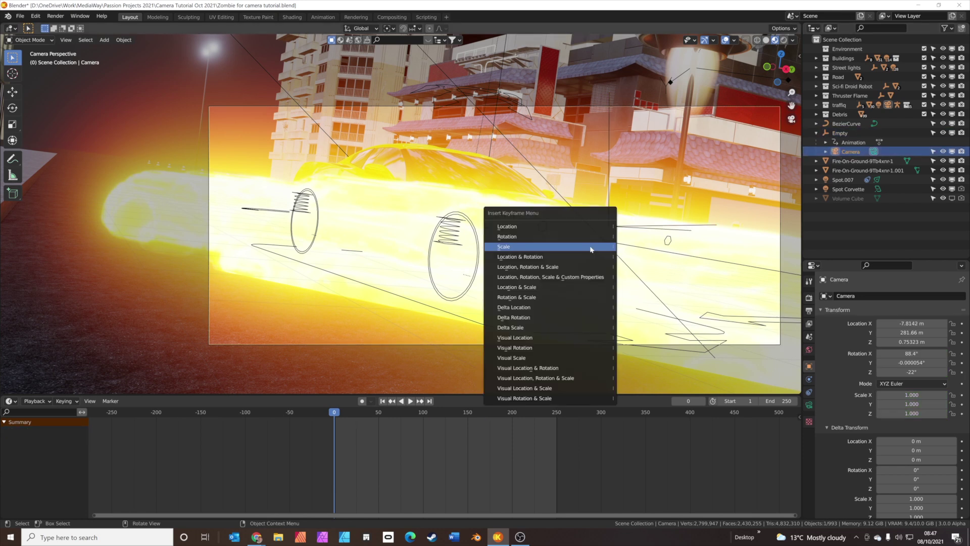
{"action": "left_click", "coordinate": [542, 237]}
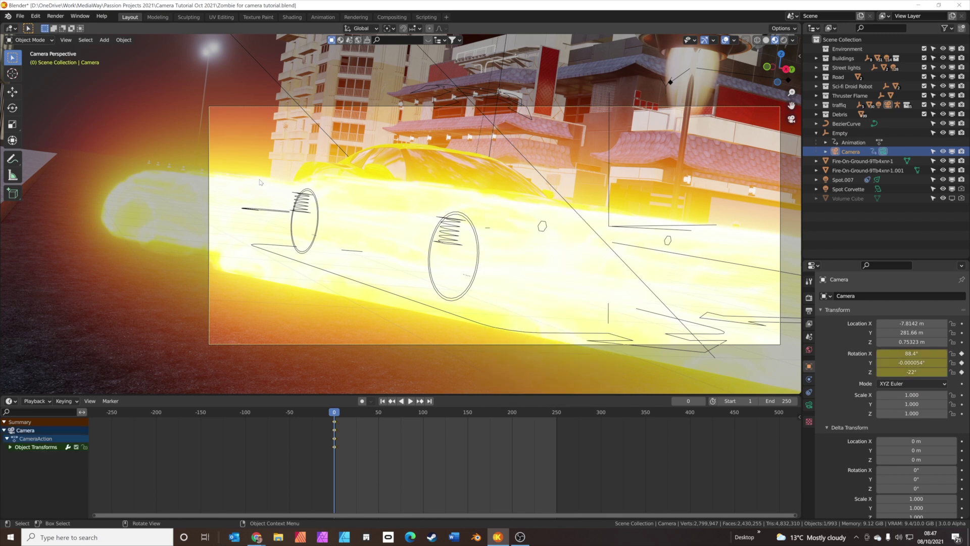
Show the camera's individual rotation curves in the Graph Editor of the Animation workspace
{"action": "left_click", "coordinate": [322, 17]}
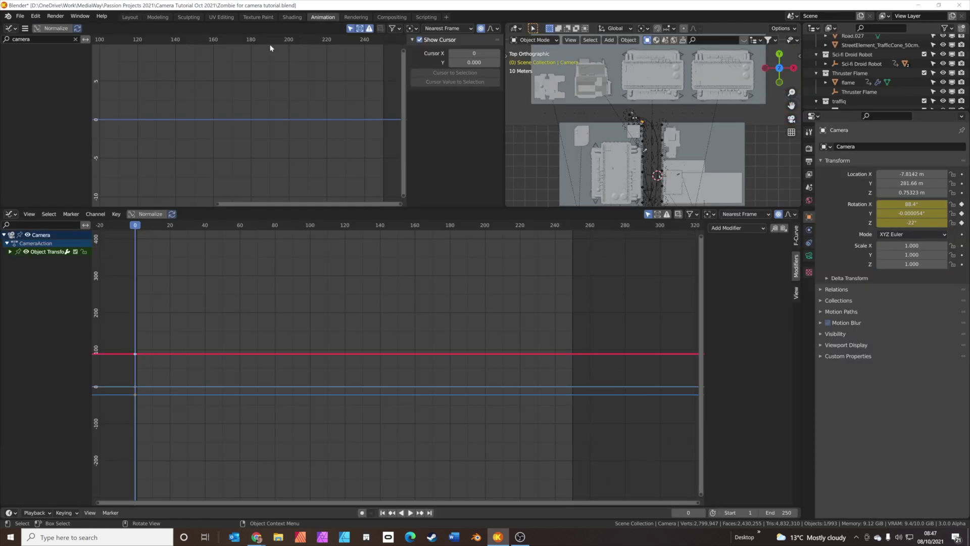
{"action": "left_click", "coordinate": [10, 215]}
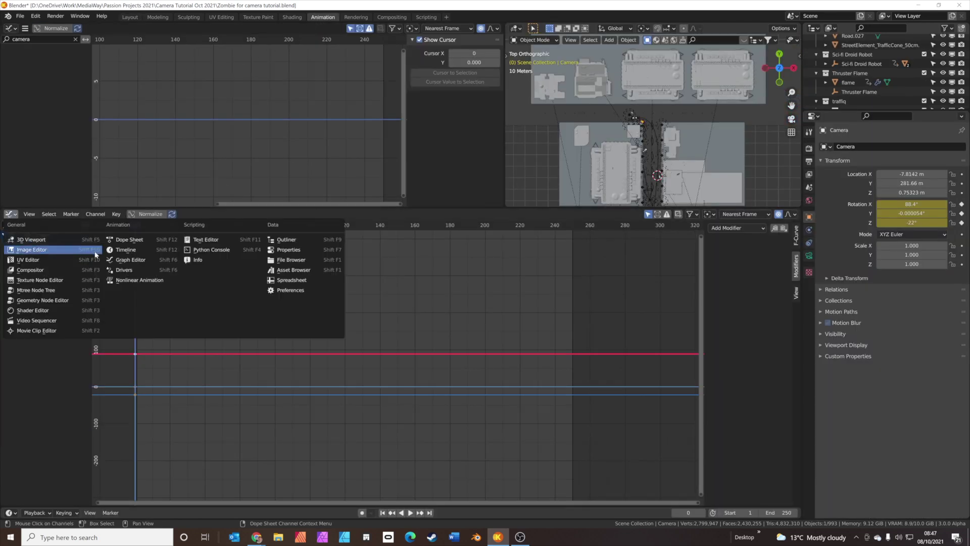
{"action": "left_click", "coordinate": [131, 260]}
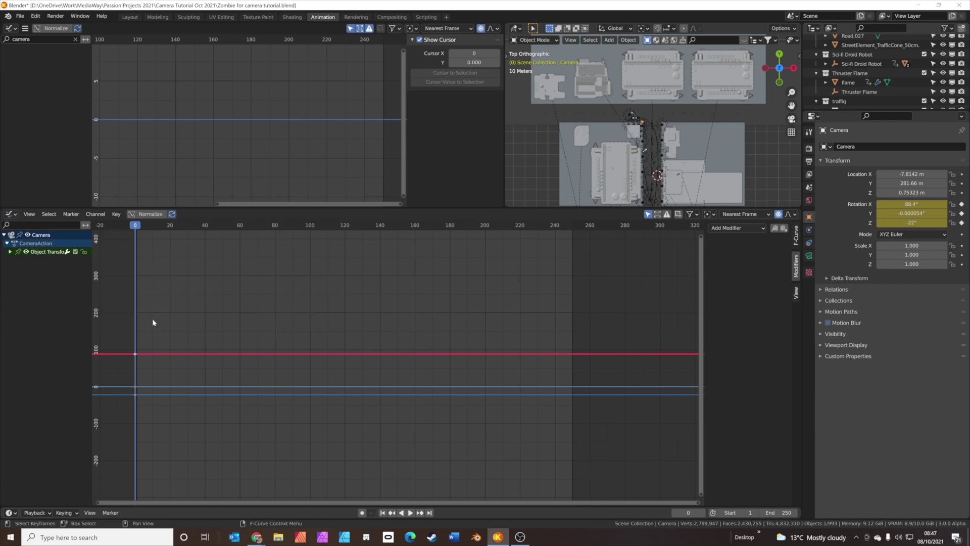
{"action": "left_click", "coordinate": [10, 251]}
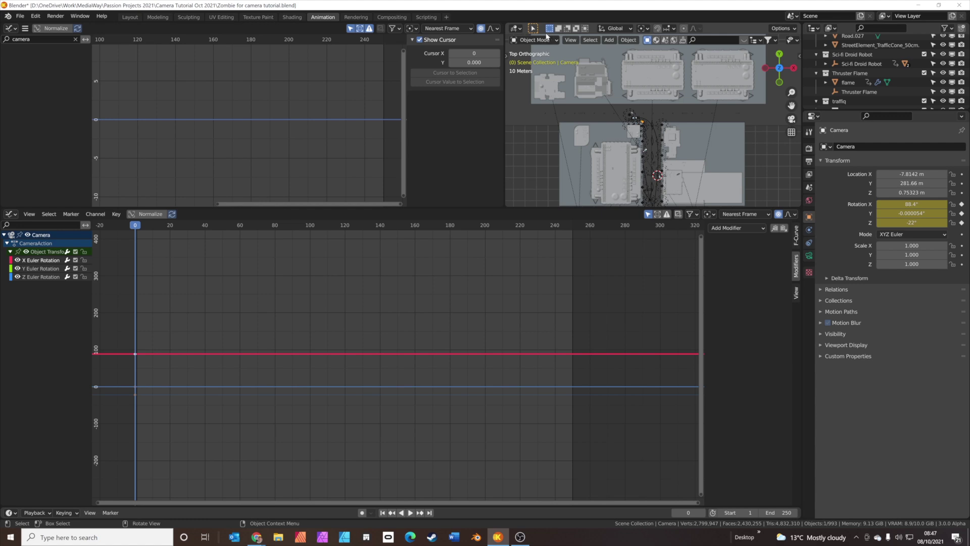
Add a Noise modifier to the camera's X Euler Rotation curve and play the shake back in camera view
{"action": "key", "text": "KP_0"}
{"action": "left_click_drag", "start_coordinate": [135, 225], "coordinate": [214, 224]}
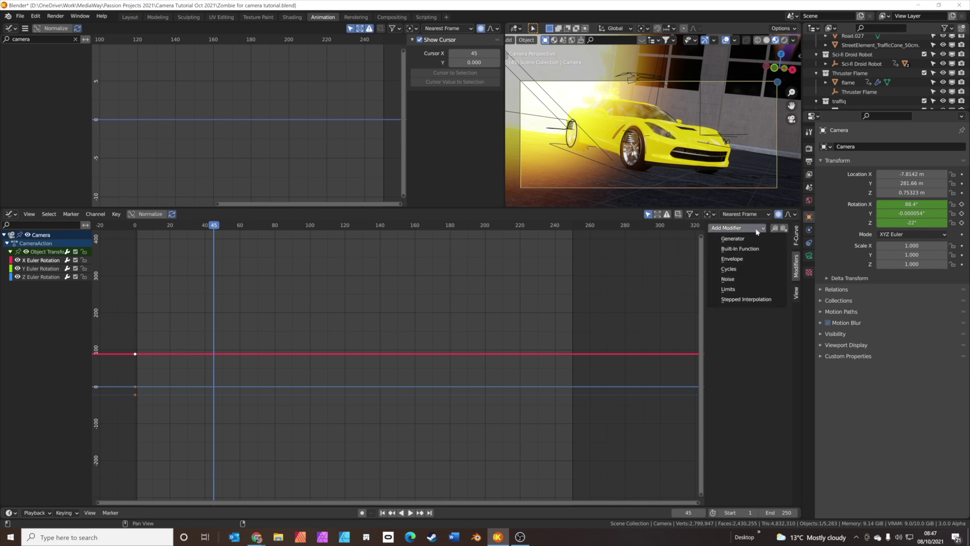
{"action": "left_click", "coordinate": [742, 280]}
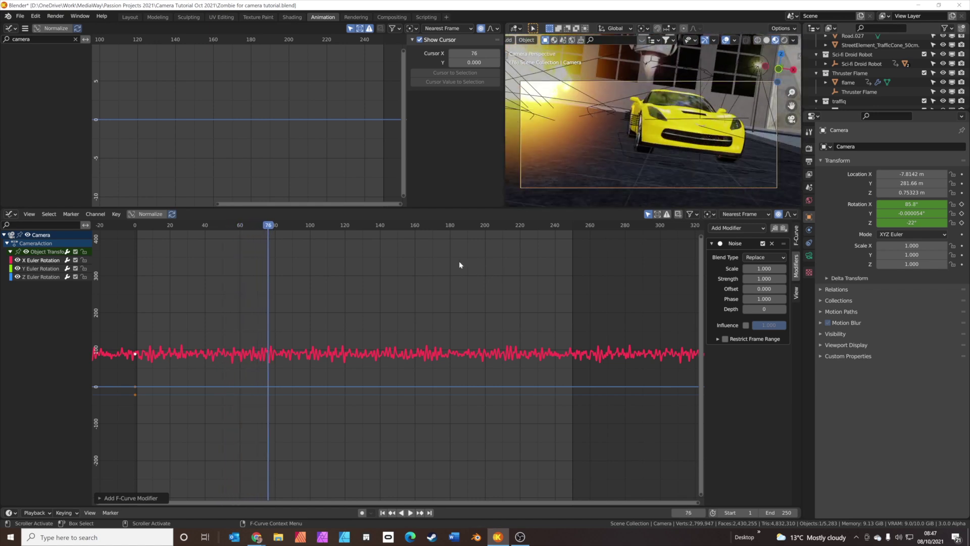
{"action": "key", "text": "shift+ctrl+space"}
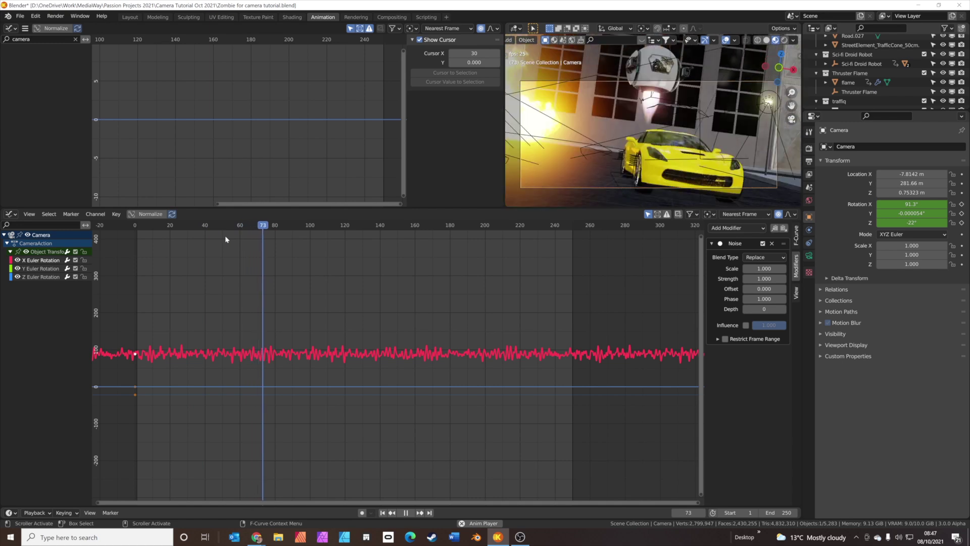
{"action": "key", "text": "space"}
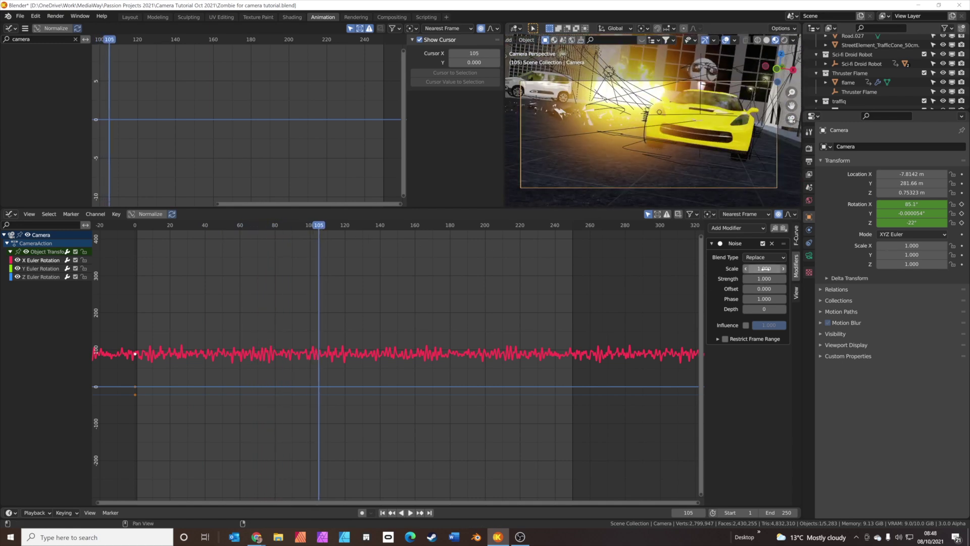
Set the X Euler Rotation noise to scale 6.8 and strength 0.1
{"action": "left_click_drag", "start_coordinate": [756, 269], "coordinate": [811, 269]}
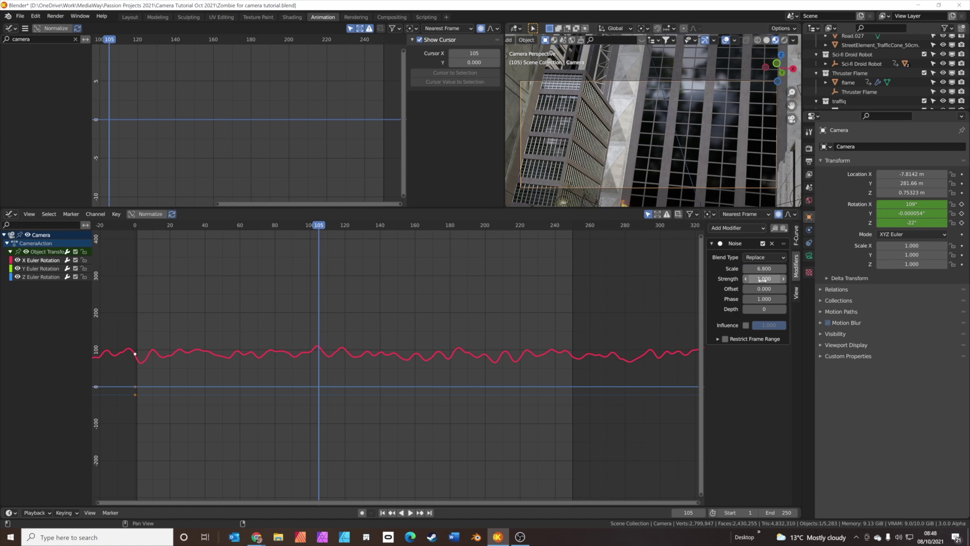
{"action": "key", "text": "BackSpace"}
{"action": "key", "text": "BackSpace"}
{"action": "key", "text": "BackSpace"}
{"action": "type", "text": "0.2"}
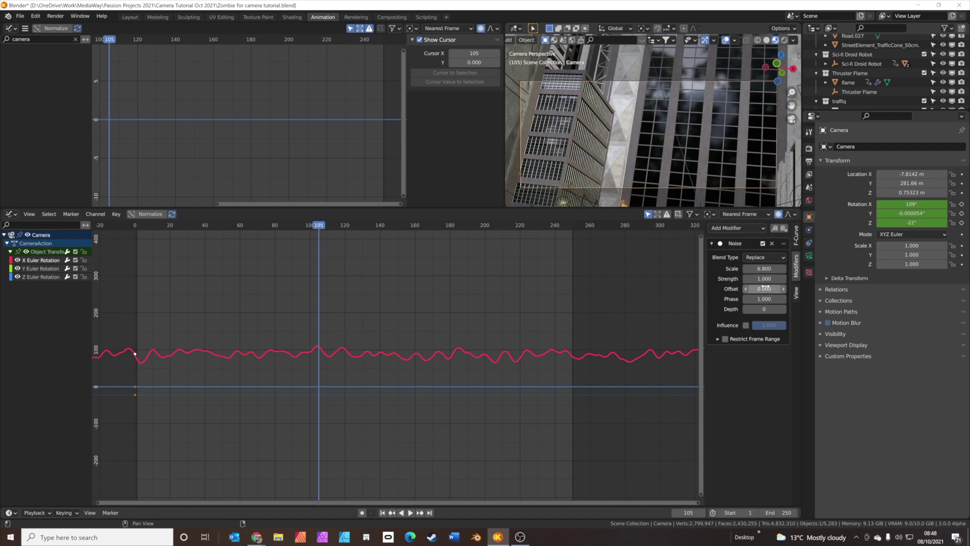
{"action": "key", "text": "Return"}
{"action": "key", "text": "BackSpace"}
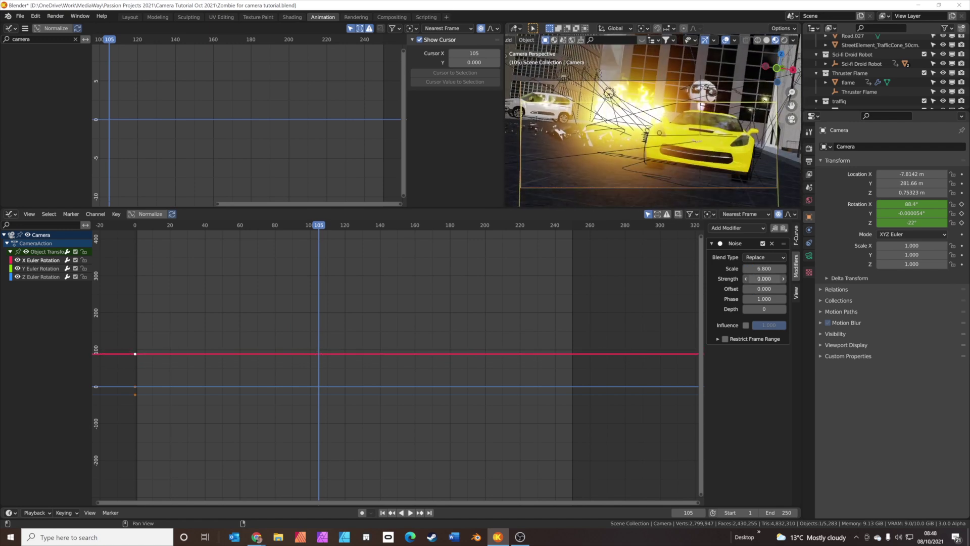
{"action": "left_click", "coordinate": [784, 279]}
Play and scrub the animation to examine the camera's X-rotation shake
{"action": "key", "text": "shift+ctrl+space"}
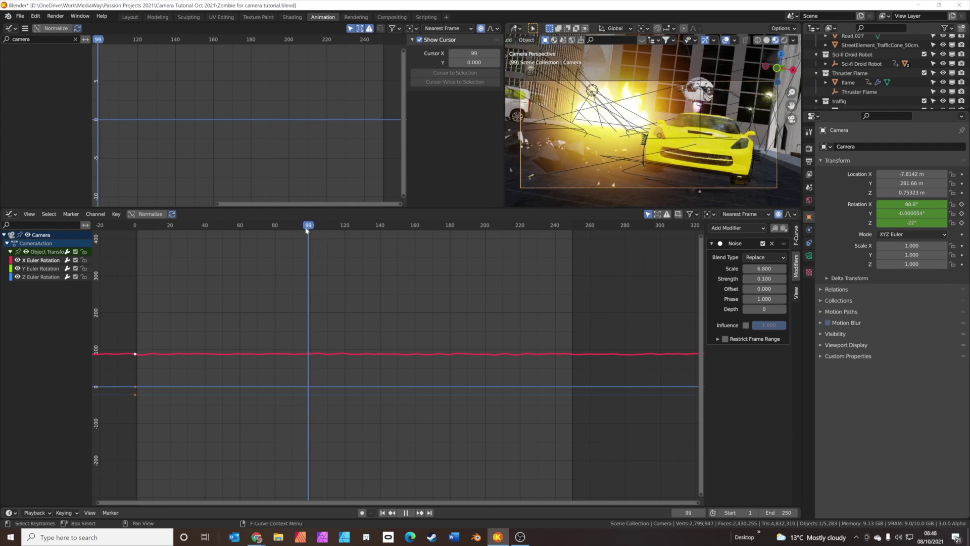
{"action": "key", "text": "space"}
{"action": "key", "text": "space"}
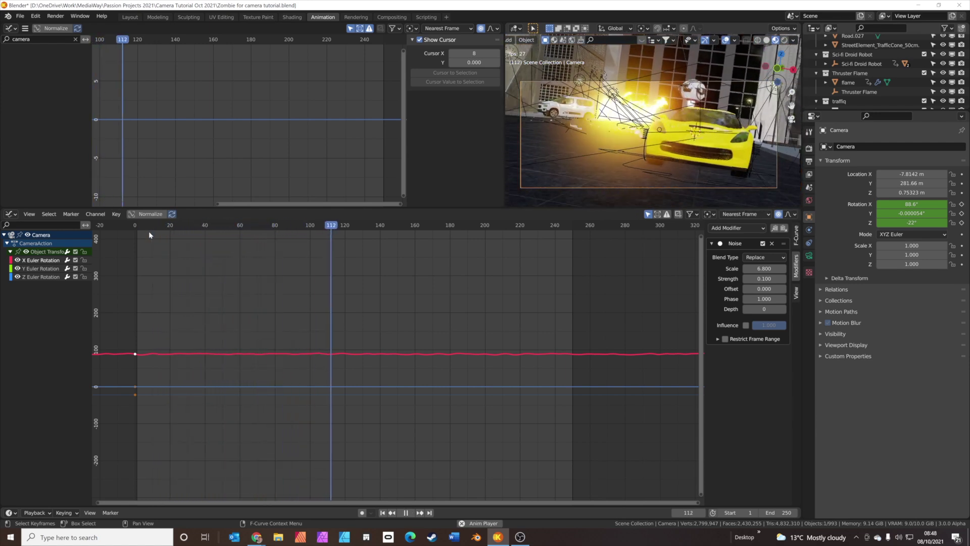
{"action": "key", "text": "space"}
{"action": "left_click_drag", "start_coordinate": [193, 225], "coordinate": [230, 226]}
Add a Noise modifier with scale 14 and strength 0.1 to the Z Euler Rotation curve and play it back
{"action": "left_click", "coordinate": [35, 277]}
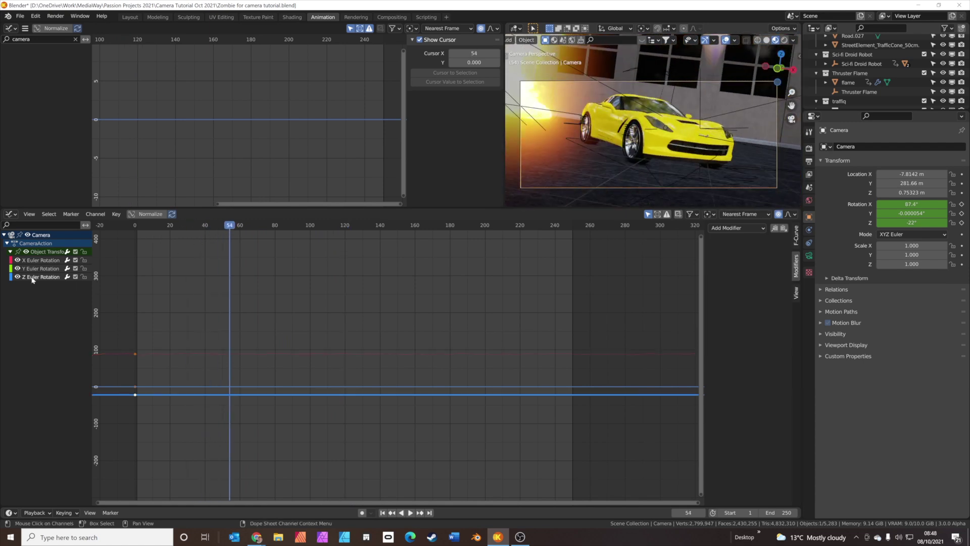
{"action": "left_click", "coordinate": [722, 229]}
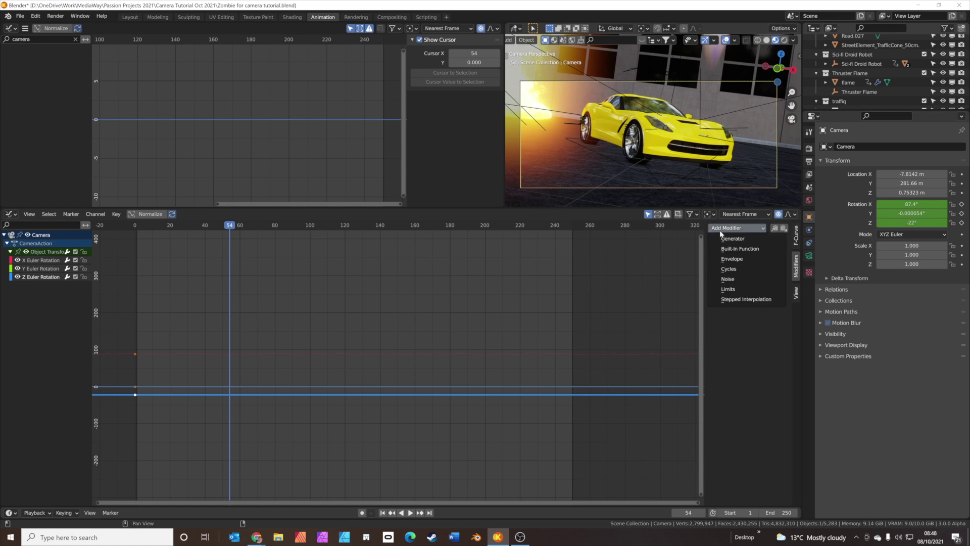
{"action": "left_click", "coordinate": [726, 279]}
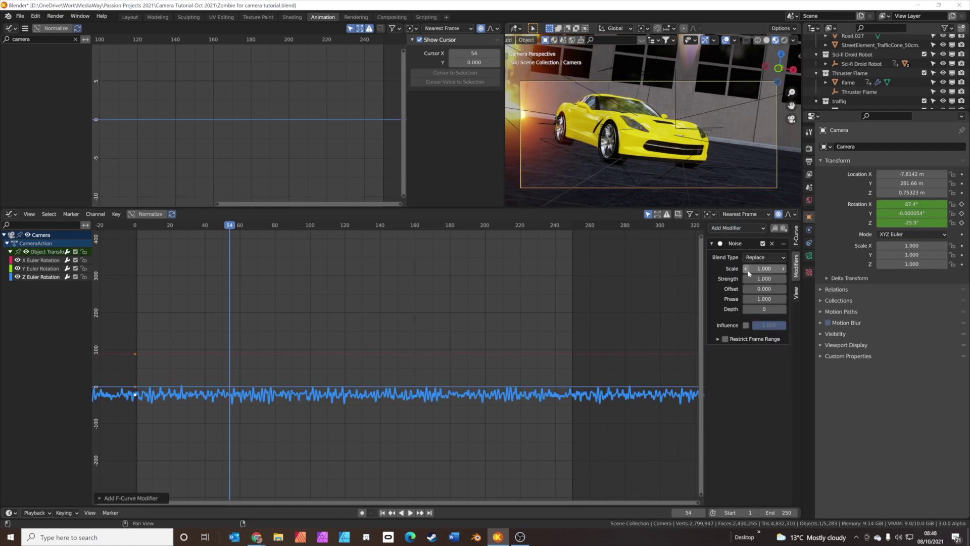
{"action": "left_click_drag", "start_coordinate": [766, 269], "coordinate": [887, 268]}
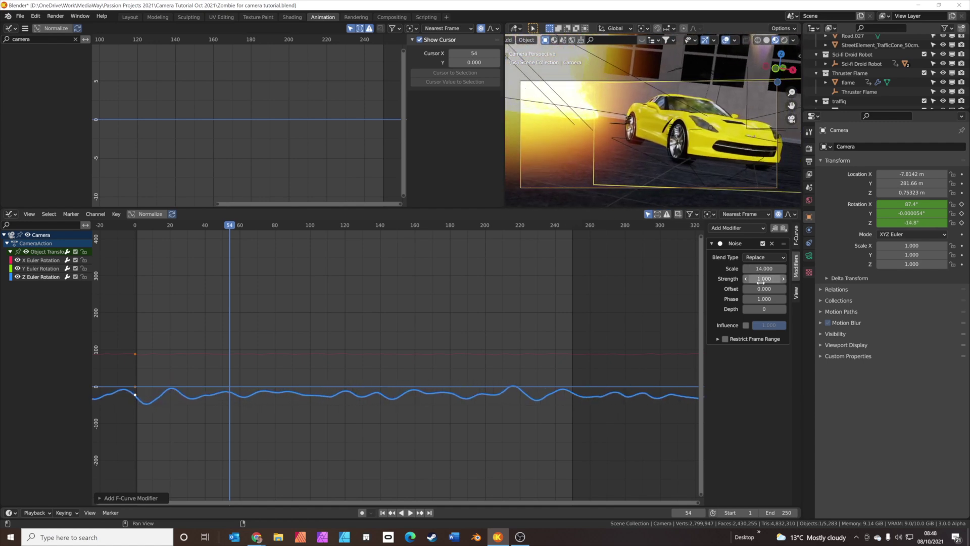
{"action": "left_click_drag", "start_coordinate": [755, 278], "coordinate": [717, 279]}
{"action": "key", "text": "space"}
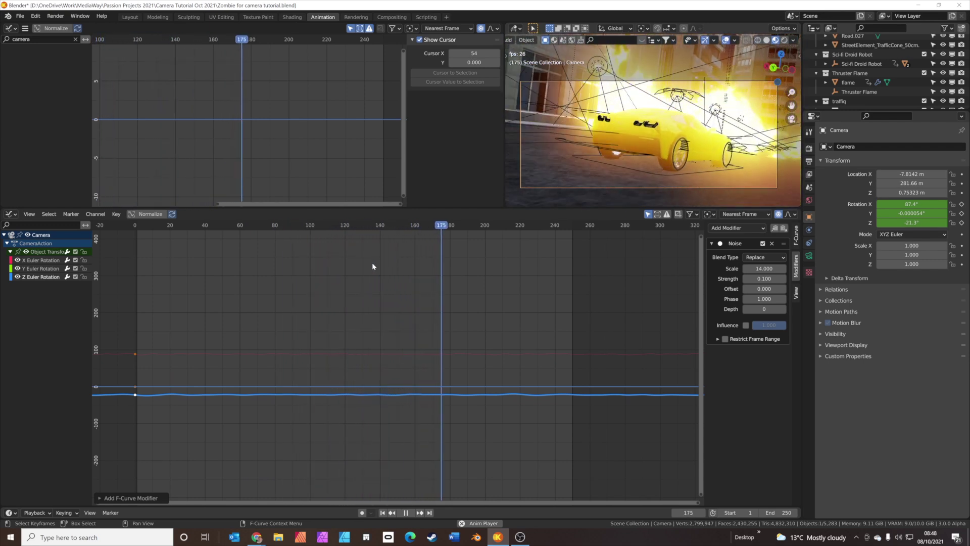
{"action": "left_click_drag", "start_coordinate": [459, 226], "coordinate": [159, 238]}
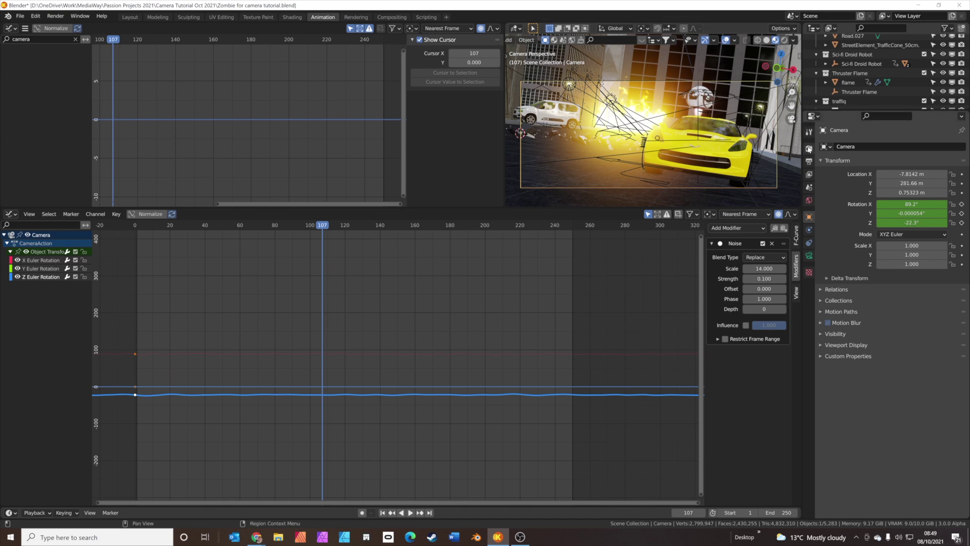
Enable Motion Blur in the render settings and render the image at frame 140
{"action": "left_click", "coordinate": [809, 149]}
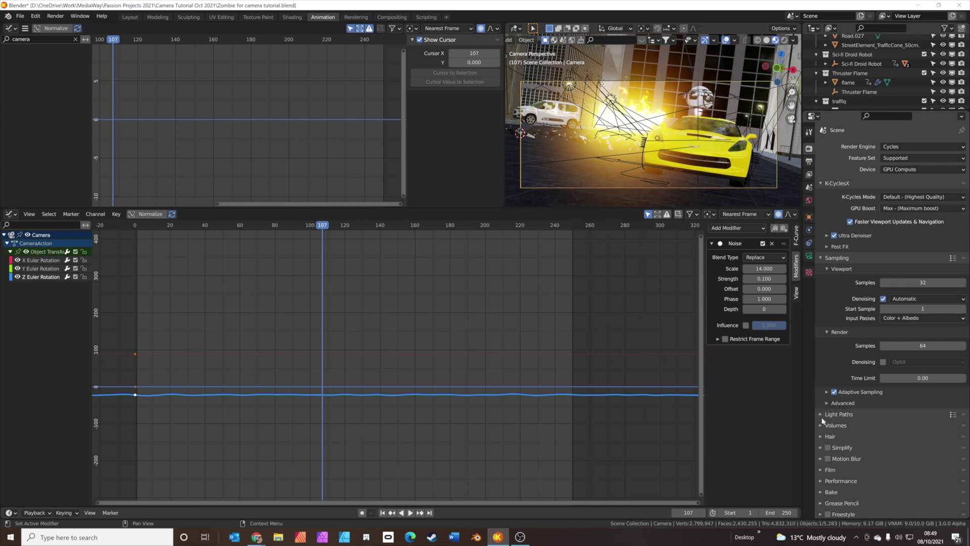
{"action": "left_click", "coordinate": [827, 458]}
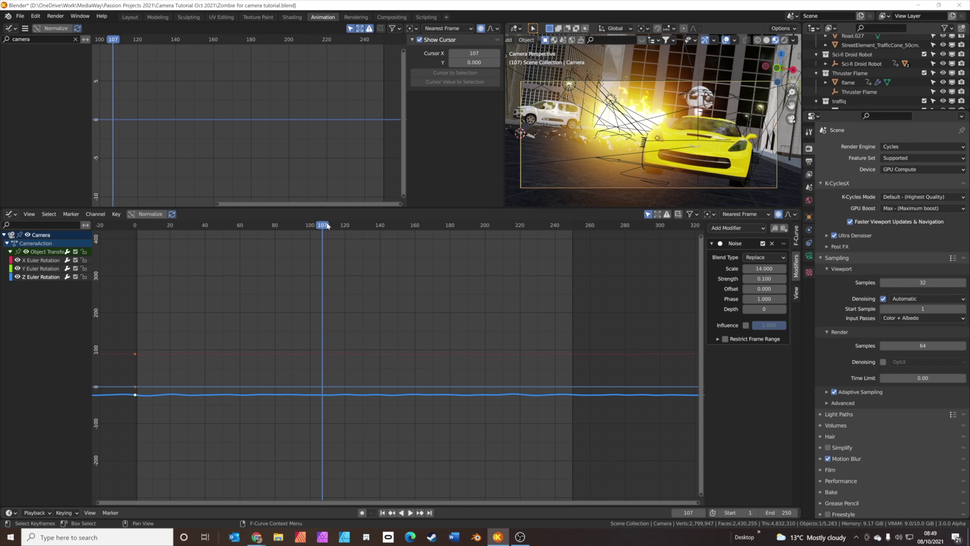
{"action": "key", "text": "space"}
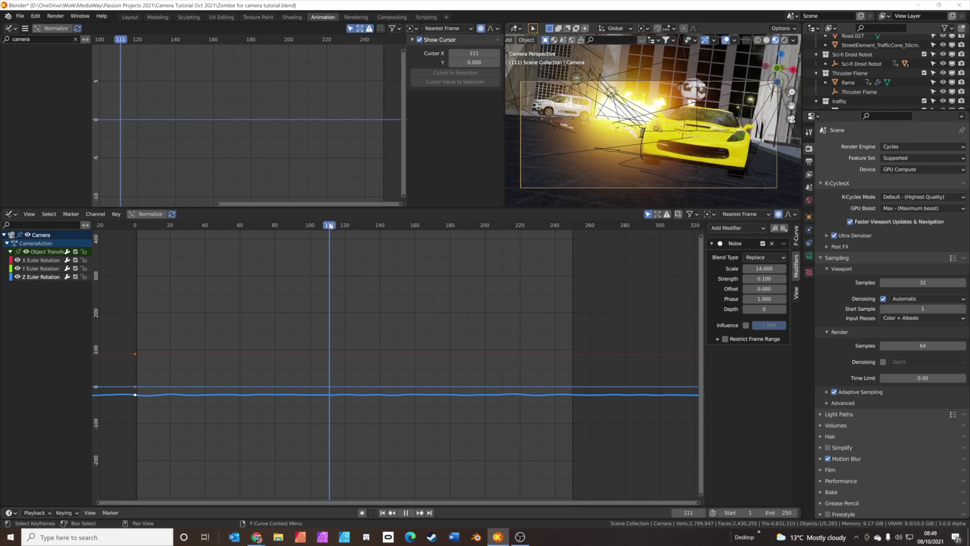
{"action": "left_click_drag", "start_coordinate": [354, 226], "coordinate": [380, 228]}
{"action": "key", "text": "space"}
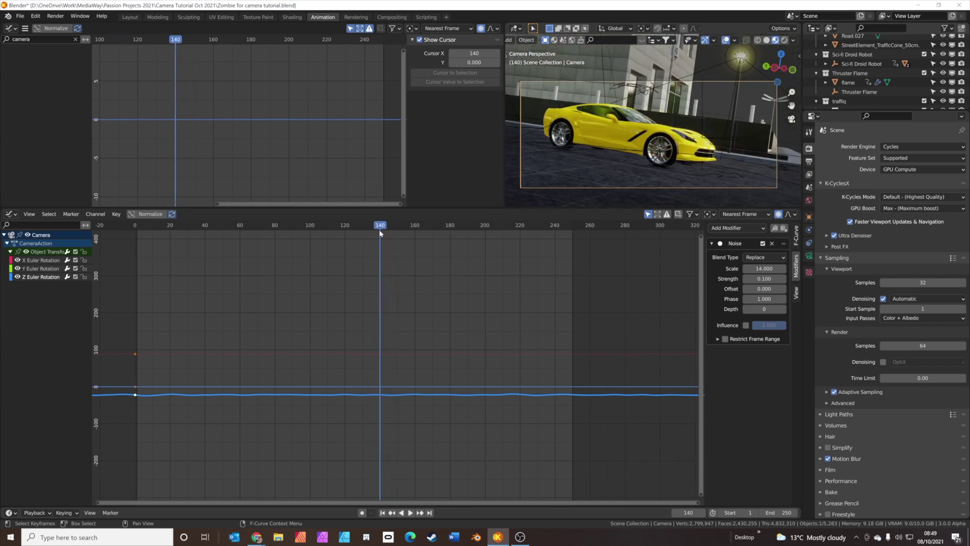
{"action": "key", "text": "F12"}
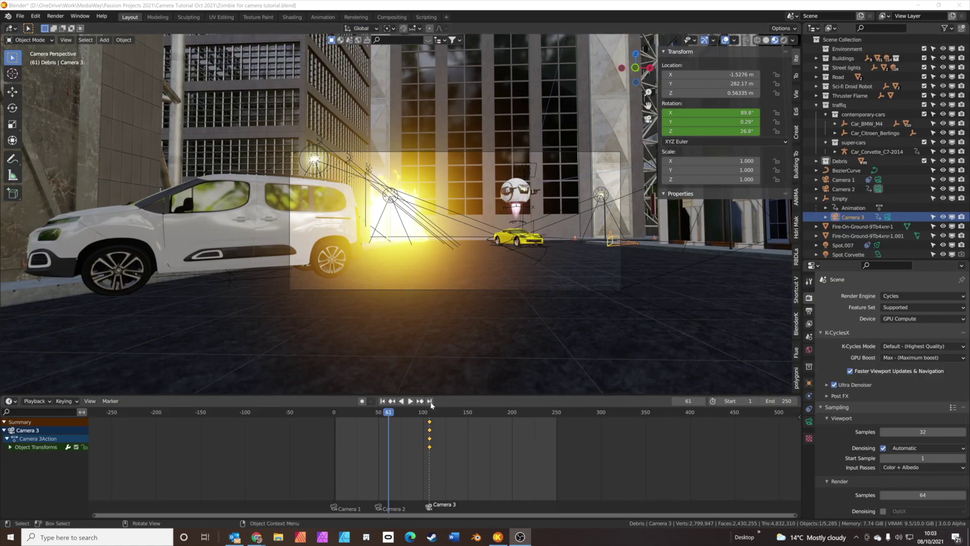
Play the Camera 3 shot to frame 148 and inspect the camera and car from outside the camera view
{"action": "left_click_drag", "start_coordinate": [399, 413], "coordinate": [456, 426]}
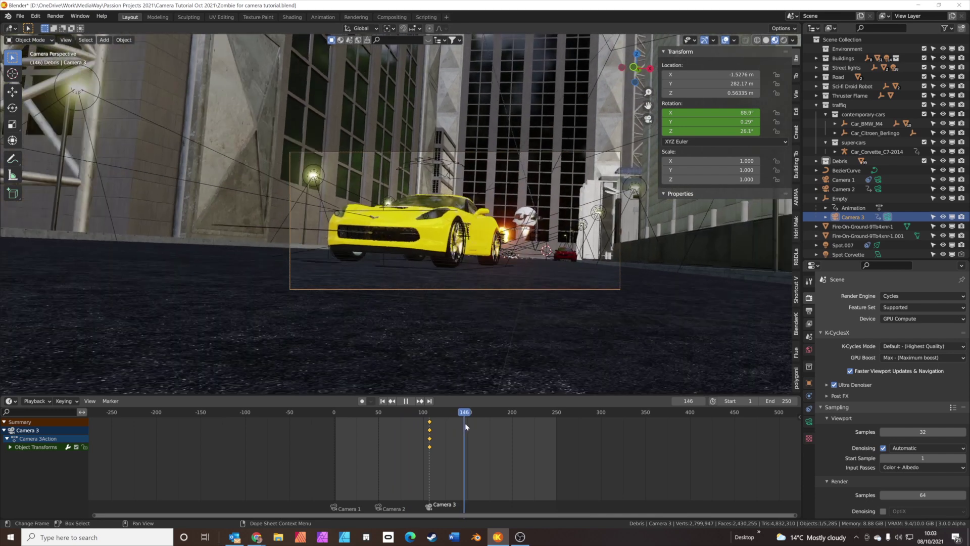
{"action": "key", "text": "space"}
{"action": "middle_click_drag", "start_coordinate": [482, 313], "coordinate": [491, 323]}
{"action": "scroll", "coordinate": [448, 238], "scroll_direction": "down", "scroll_amount": 6}
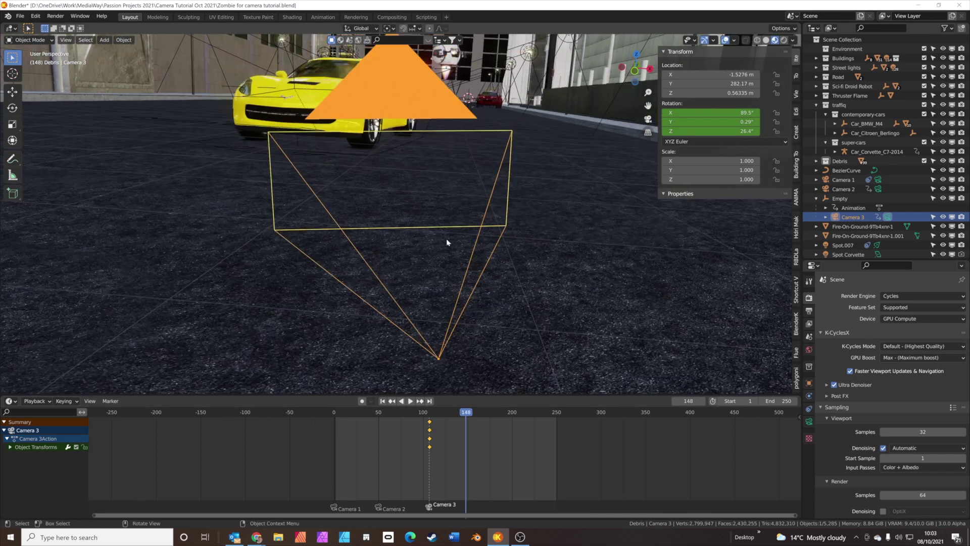
Select the yellow Corvette and browse traffiq's contemporary cars and asset categories without spawning anything
{"action": "left_click", "coordinate": [347, 116]}
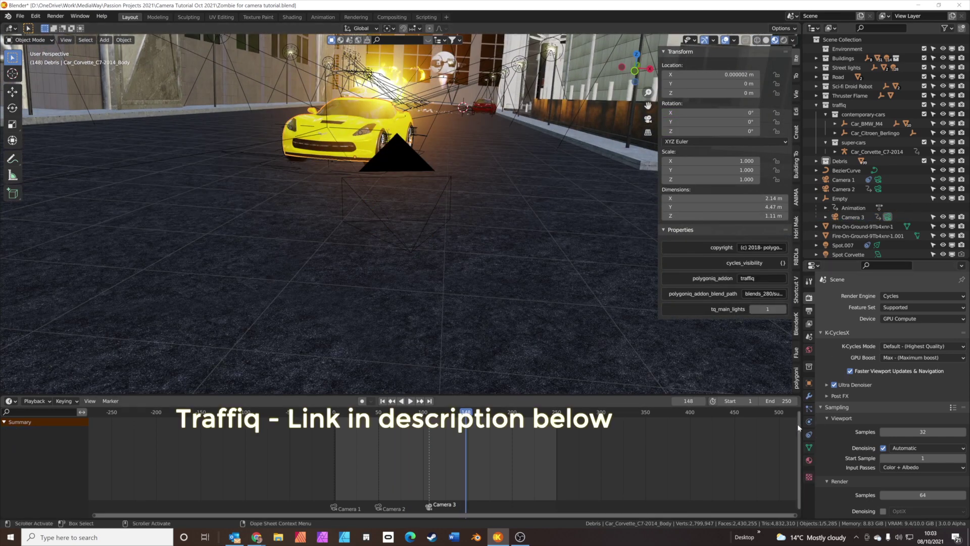
{"action": "left_click", "coordinate": [797, 377]}
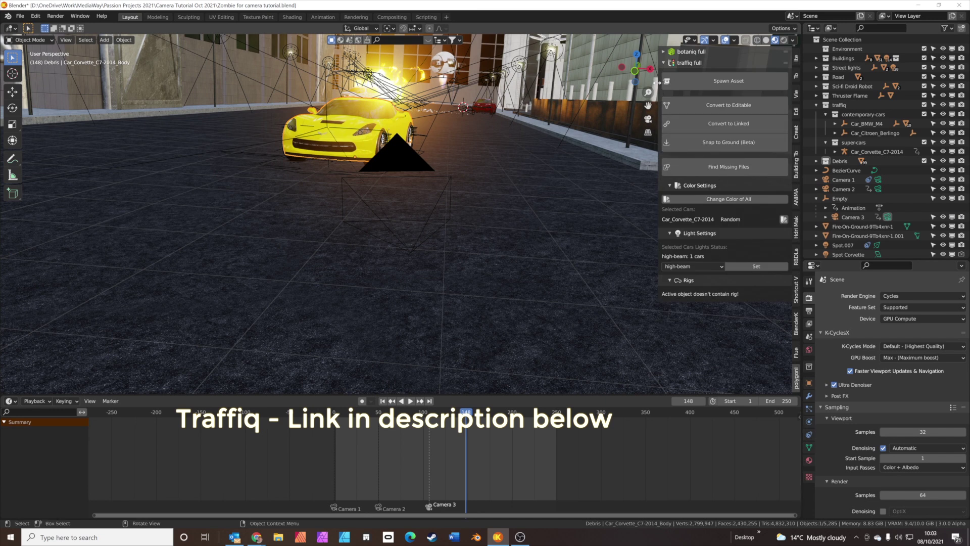
{"action": "left_click", "coordinate": [728, 80]}
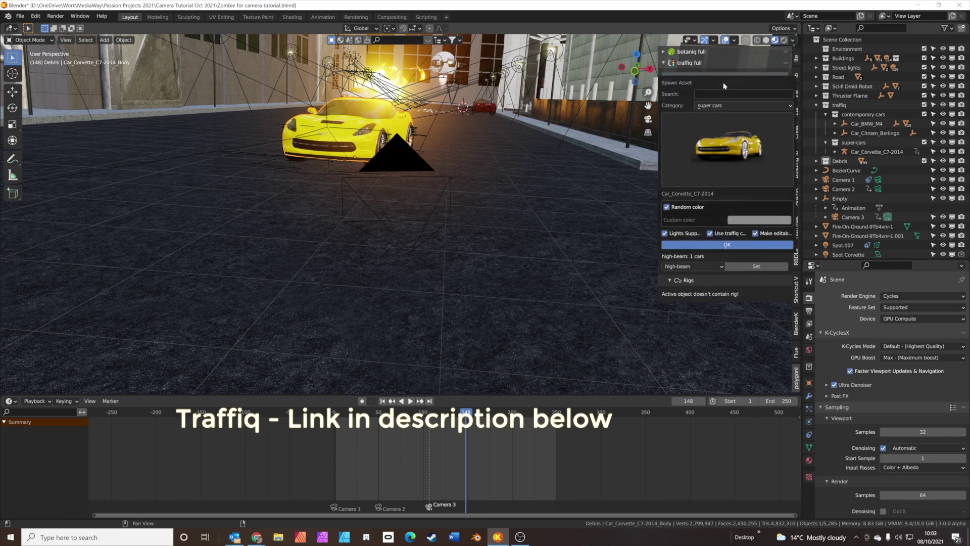
{"action": "left_click", "coordinate": [740, 105]}
{"action": "left_click", "coordinate": [741, 112]}
{"action": "left_click", "coordinate": [741, 106]}
{"action": "left_click", "coordinate": [736, 121]}
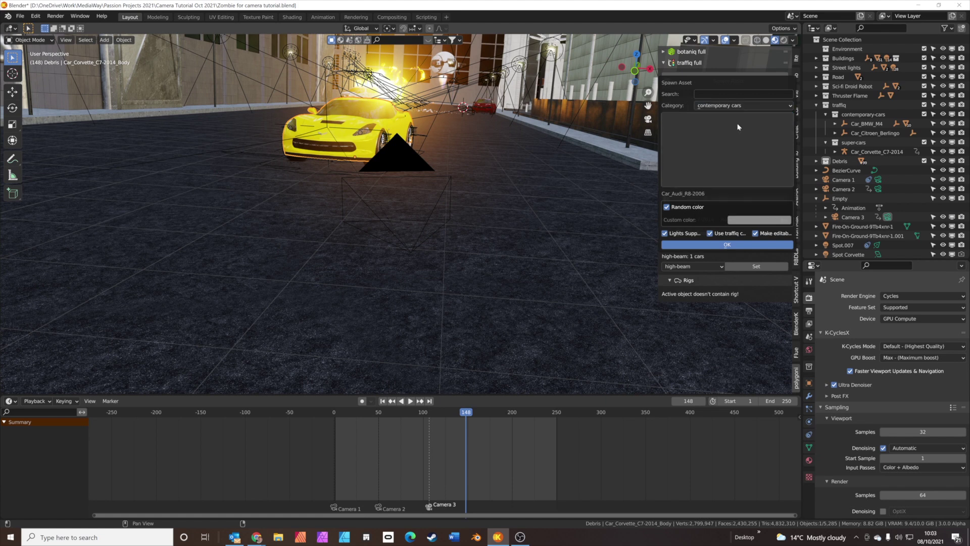
{"action": "left_click", "coordinate": [727, 147]}
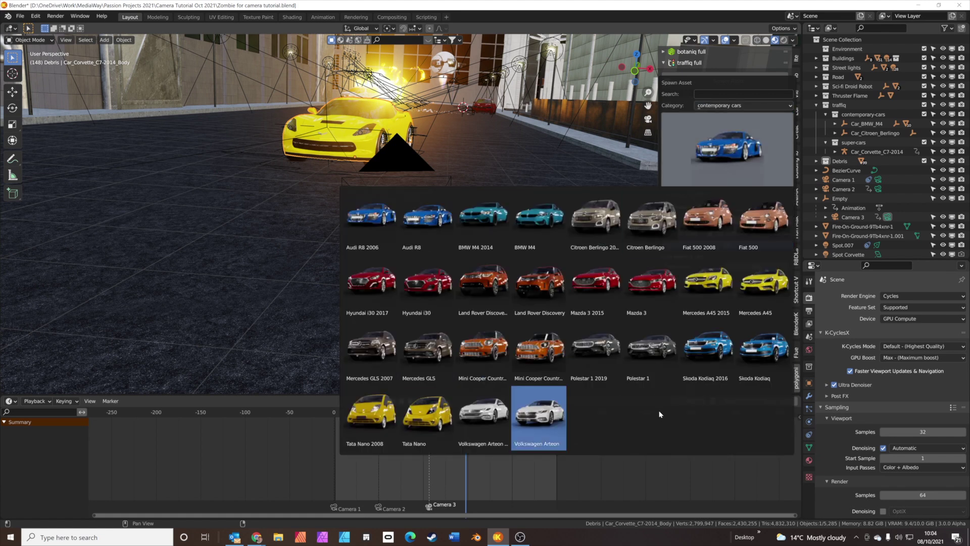
{"action": "left_click", "coordinate": [717, 106]}
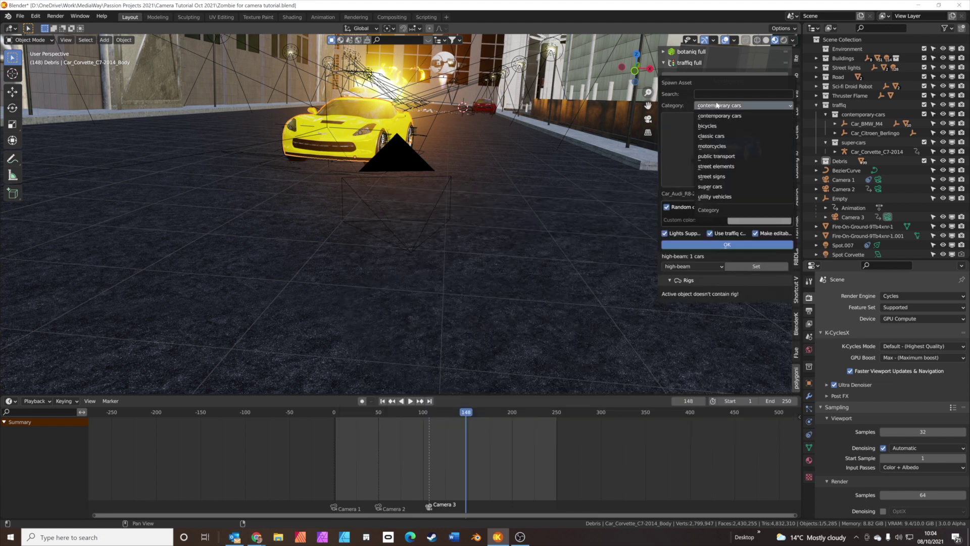
{"action": "left_click", "coordinate": [691, 102]}
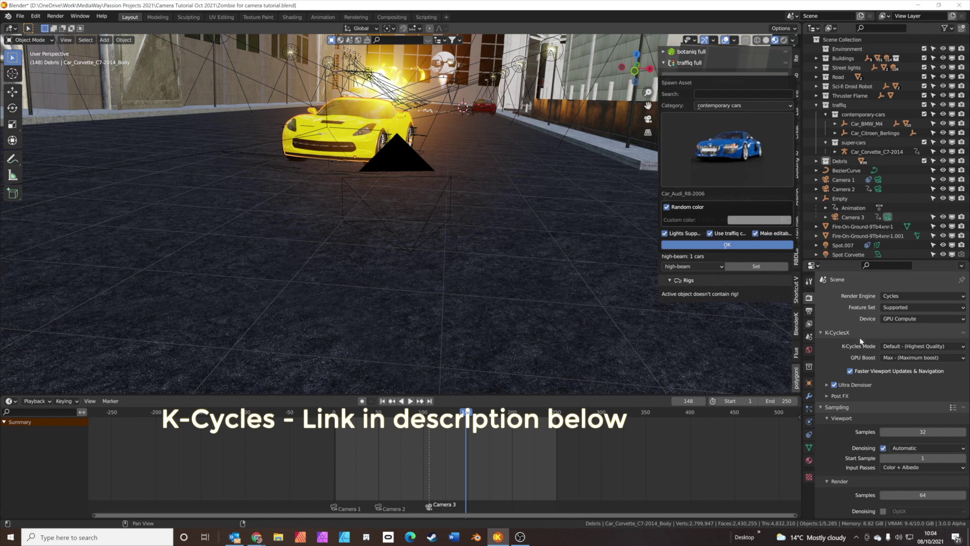
{"action": "key", "text": "Escape"}
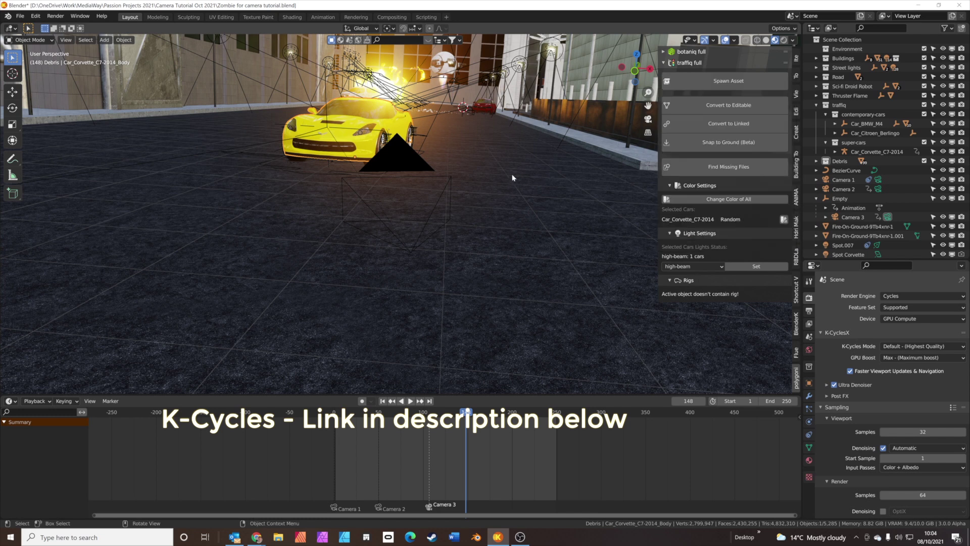
{"action": "left_click", "coordinate": [507, 156]}
{"action": "middle_click_drag", "start_coordinate": [508, 151], "coordinate": [490, 201]}
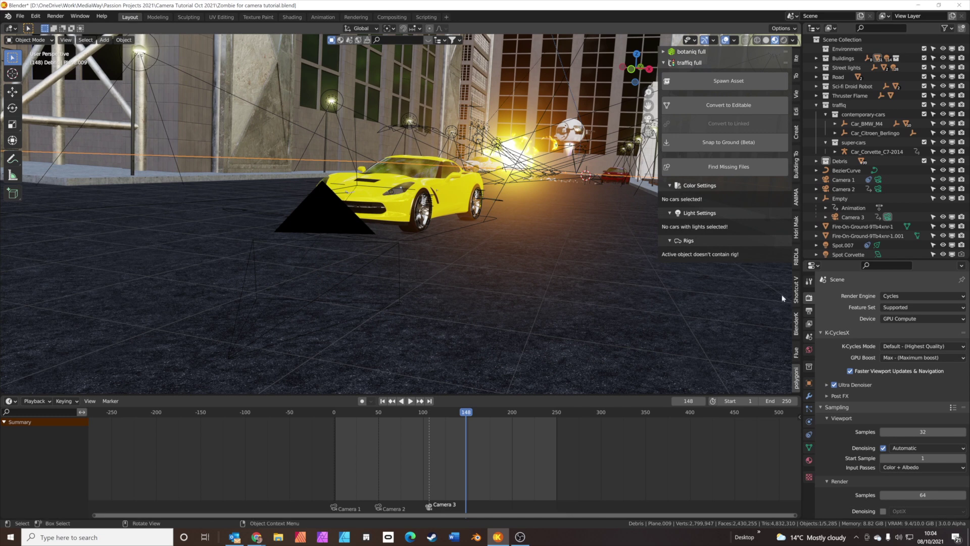
Examine the K-CyclesX Post FX settings for Bloom and Anamorphic Flares, and show the existing render result
{"action": "scroll", "coordinate": [837, 367], "scroll_direction": "down", "scroll_amount": 2}
{"action": "left_click", "coordinate": [828, 355]}
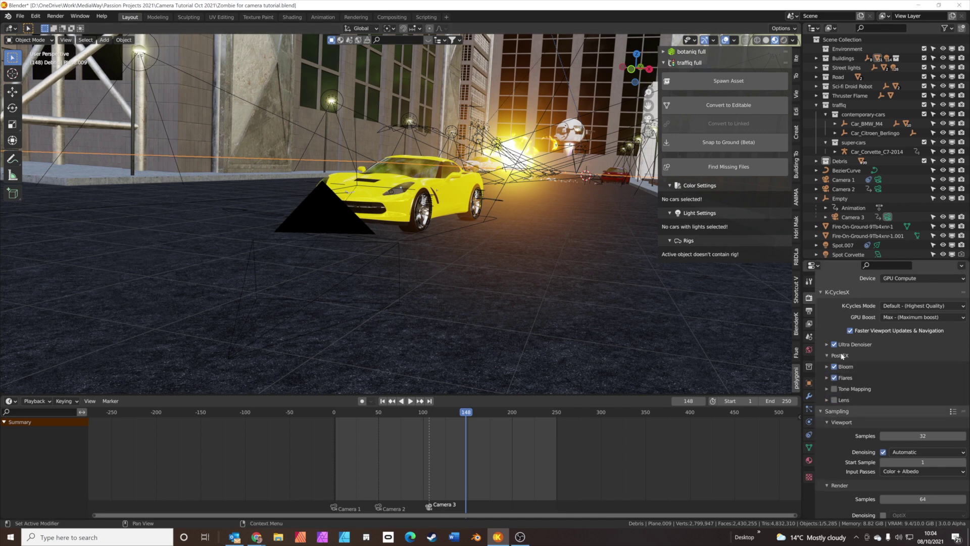
{"action": "left_click", "coordinate": [825, 362]}
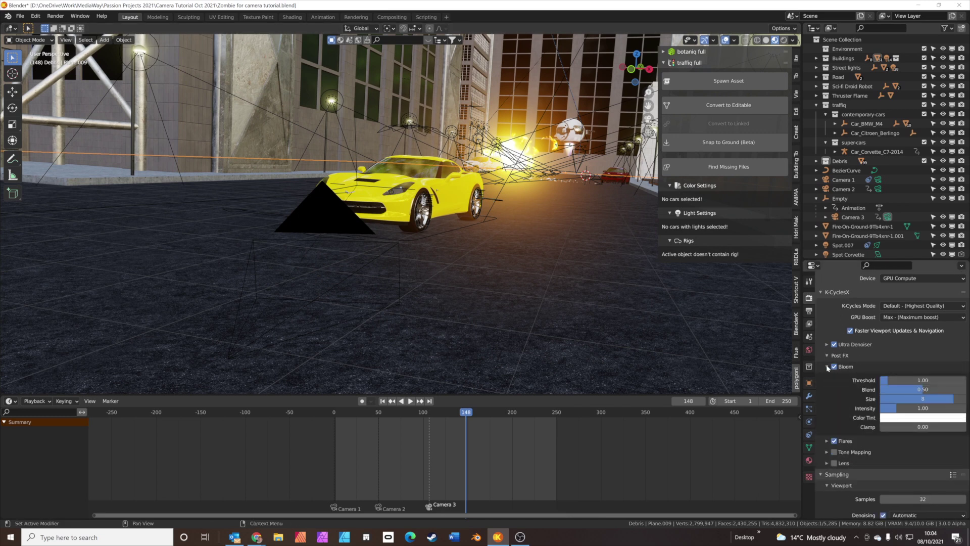
{"action": "left_click", "coordinate": [856, 364]}
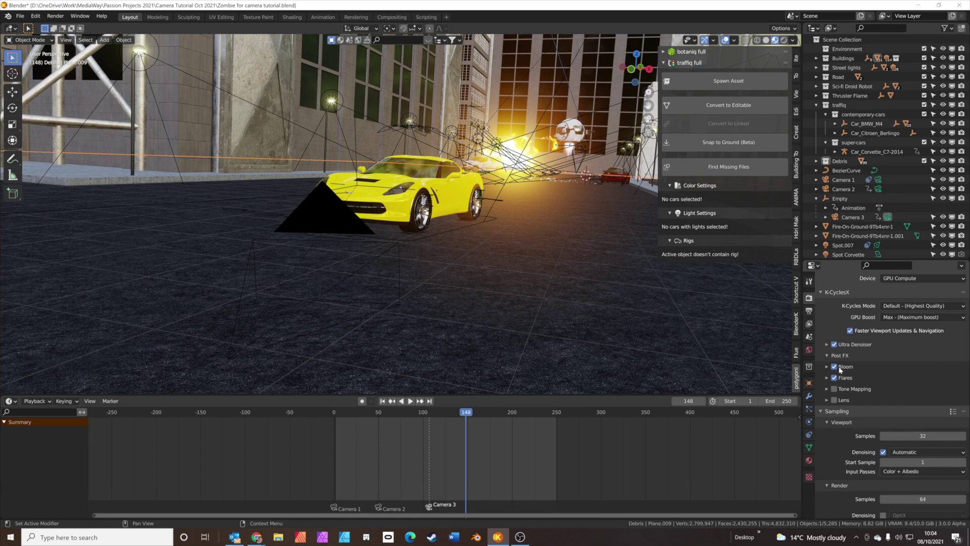
{"action": "left_click", "coordinate": [826, 378]}
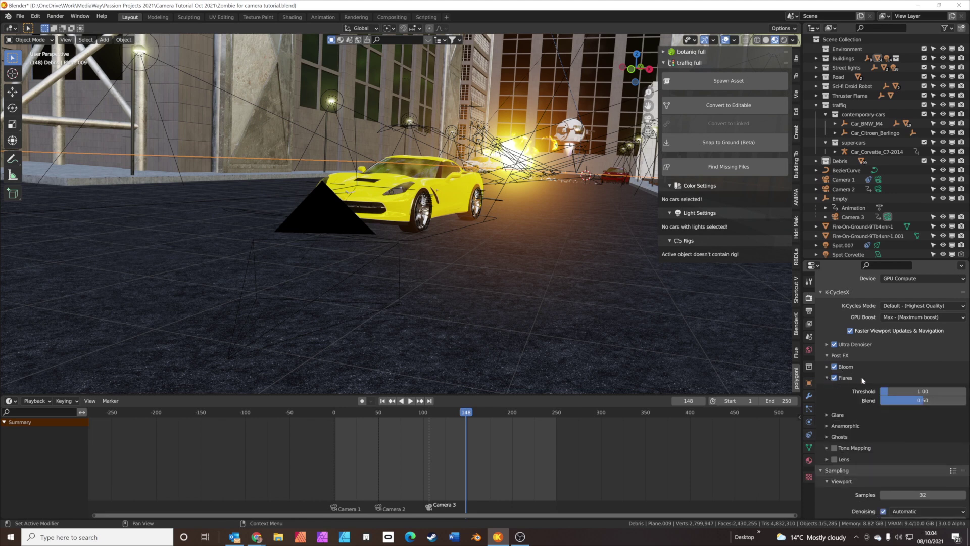
{"action": "left_click", "coordinate": [828, 426]}
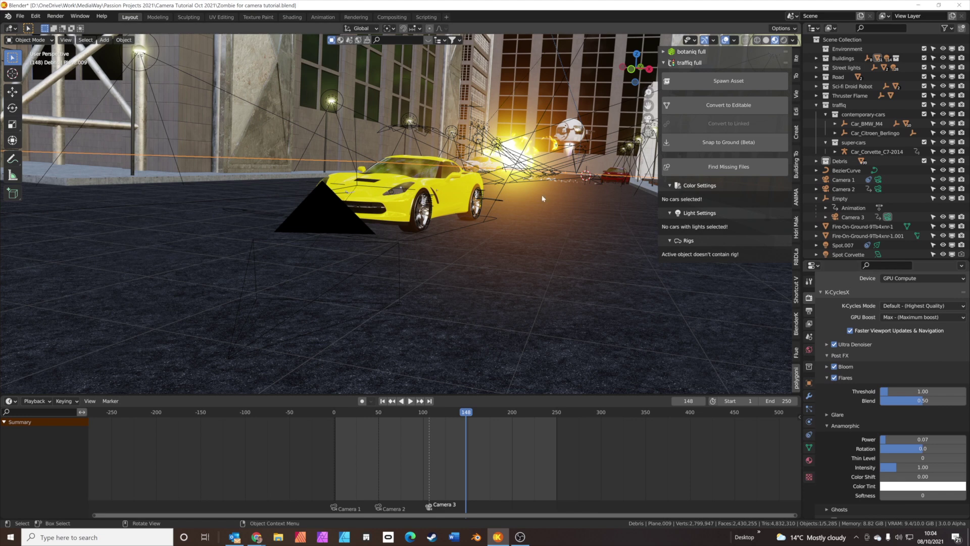
{"action": "key", "text": "F11"}
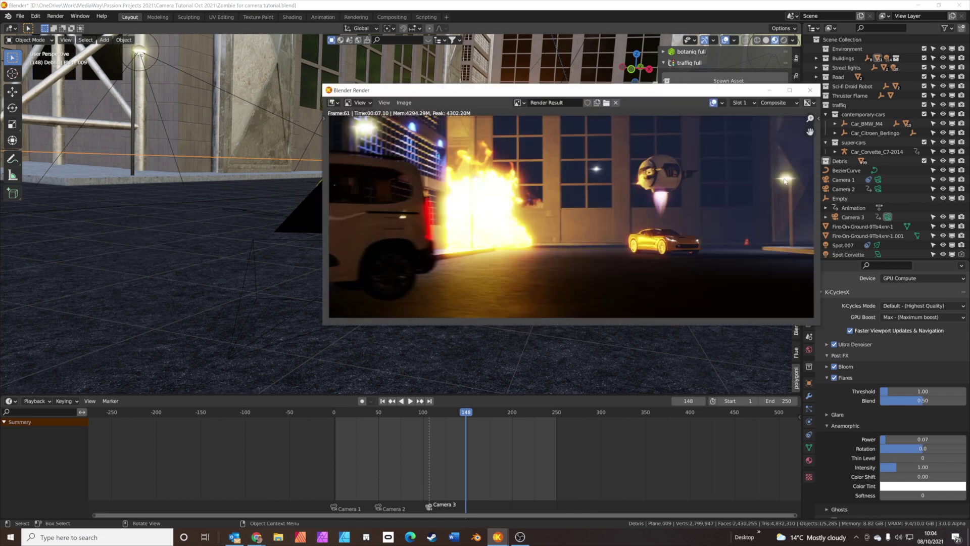